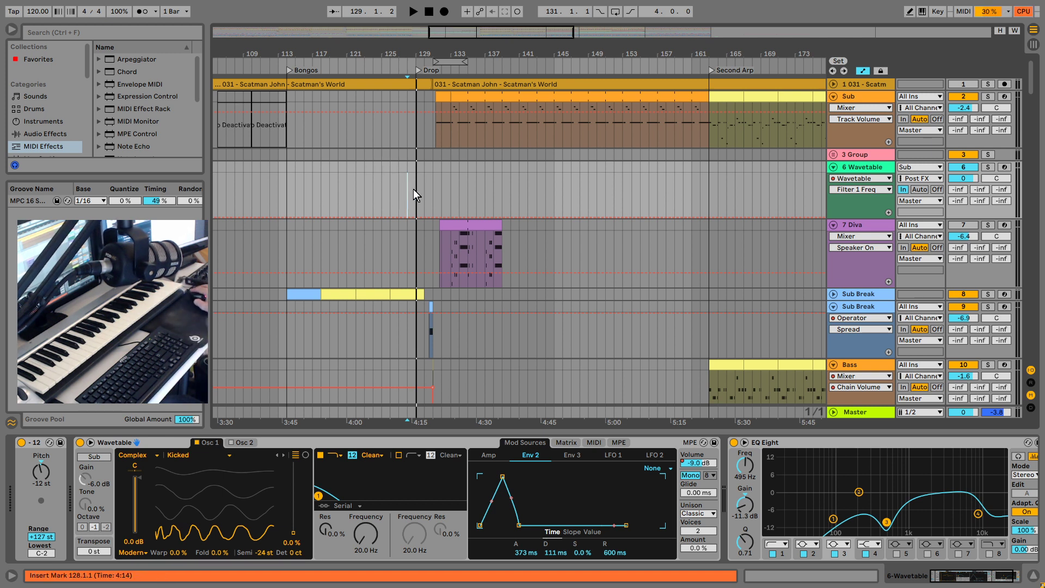
# Play the arrangement from bar 112 into the drop, look over its tracks, and stop playback
pyautogui.click(381, 200)
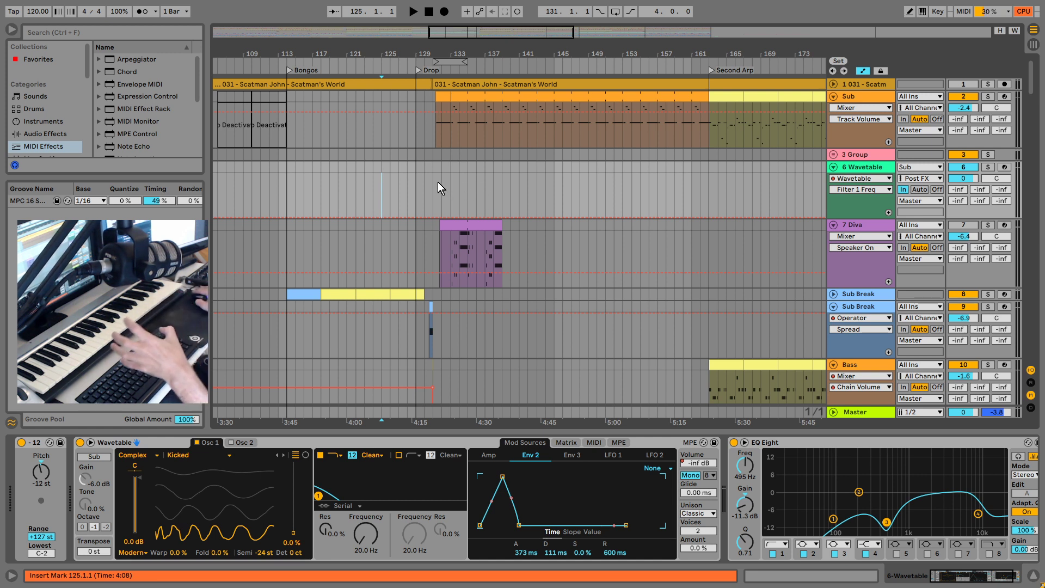
pyautogui.moveTo(439, 181); pyautogui.dragTo(704, 192)
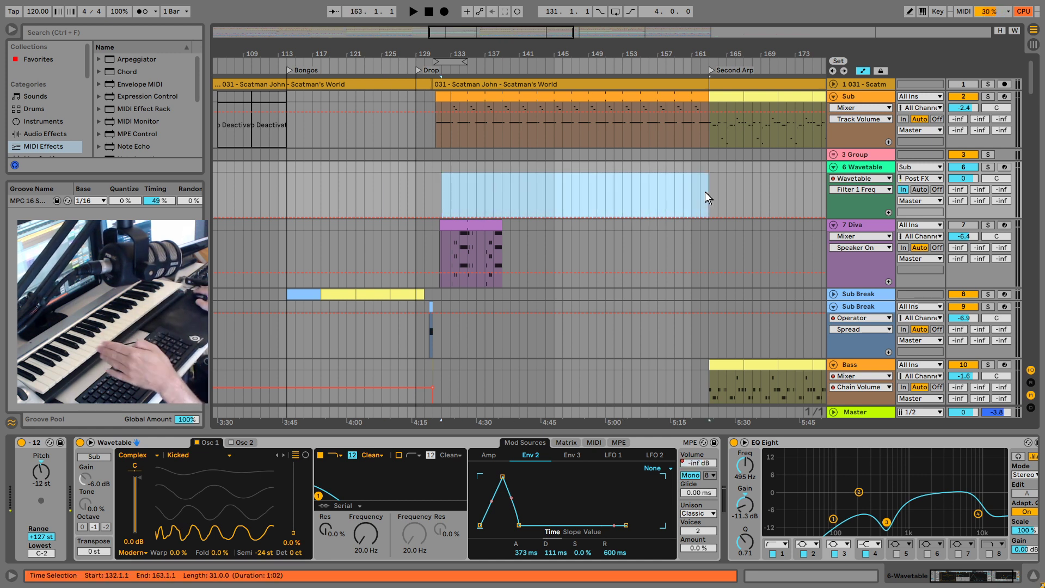
pyautogui.click(382, 182)
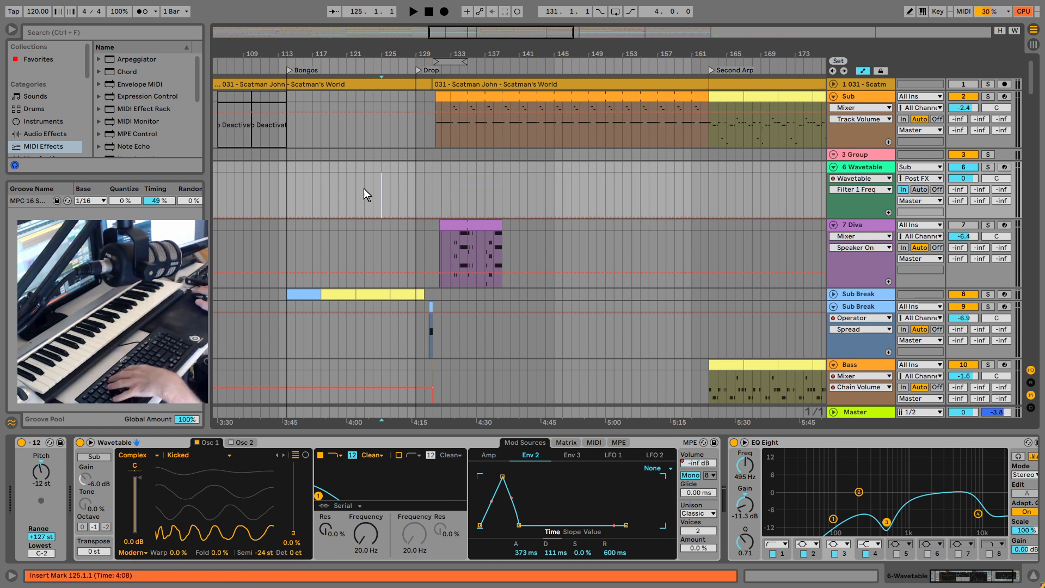
pyautogui.click(272, 199)
pyautogui.press('space')
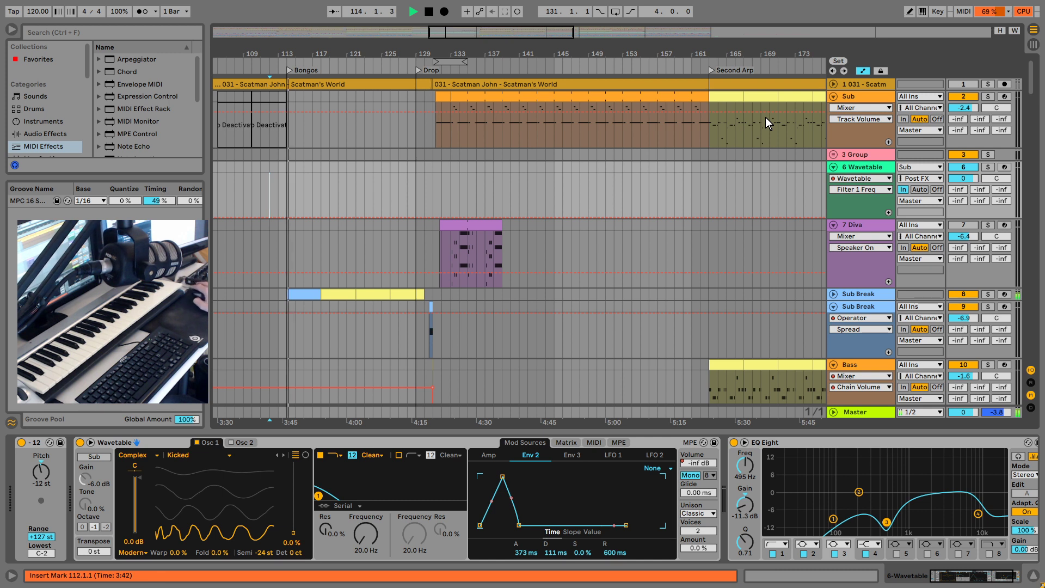
pyautogui.click(865, 85)
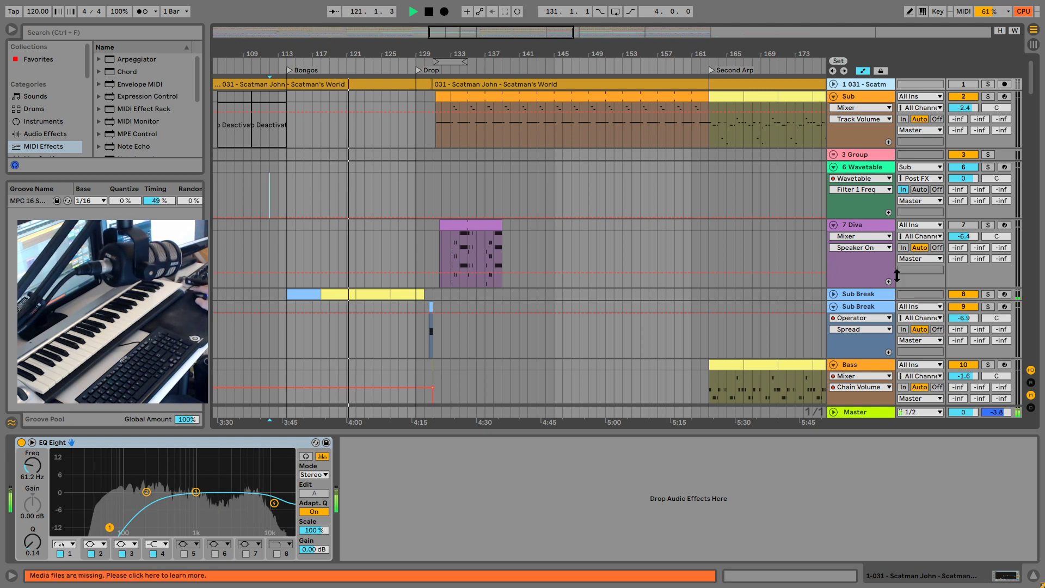
pyautogui.scroll(-8, 687, 169)
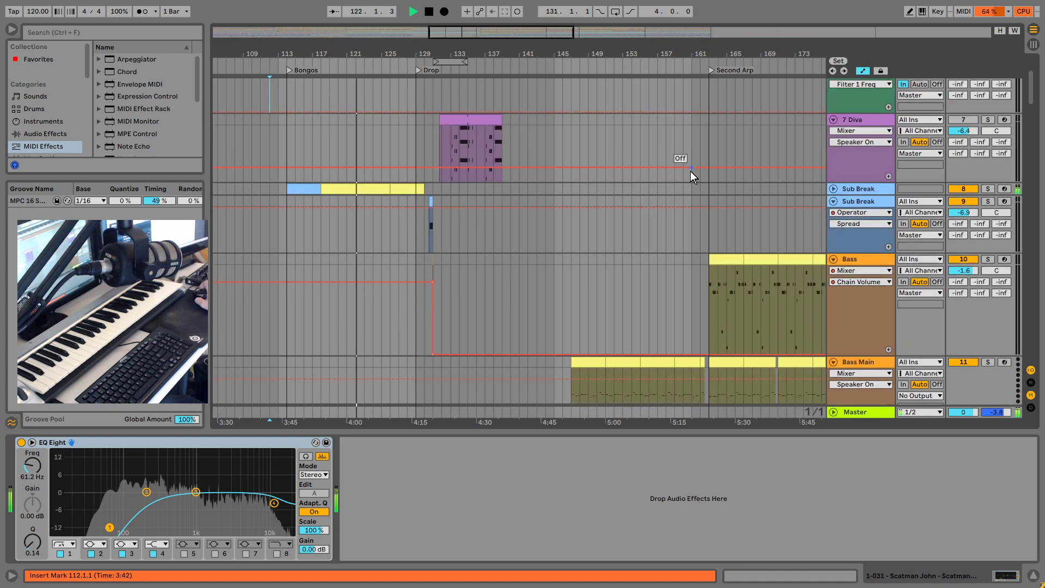
pyautogui.scroll(-10, 660, 184)
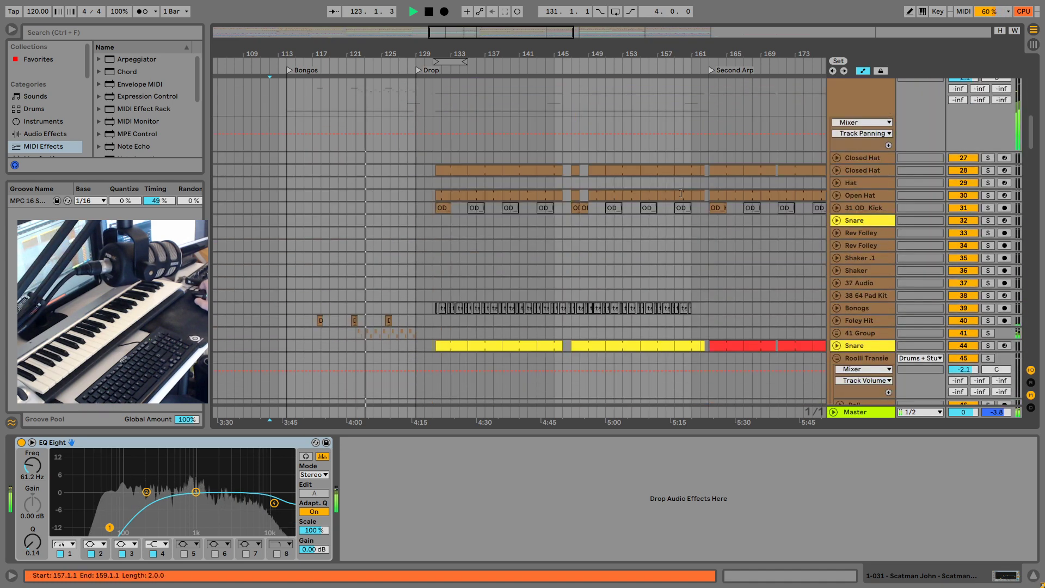
pyautogui.moveTo(1031, 132); pyautogui.dragTo(1031, 76)
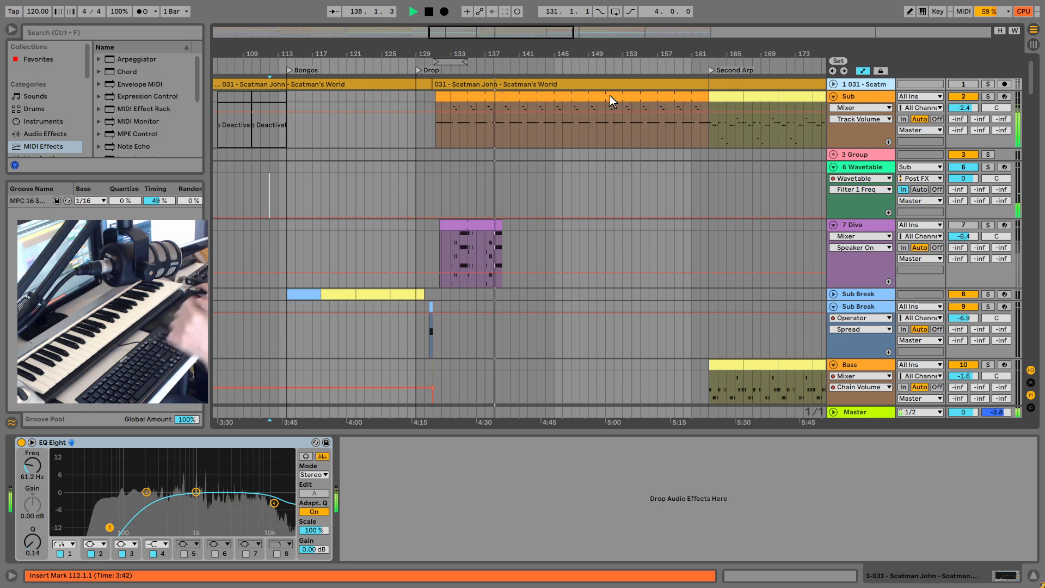
pyautogui.press('space')
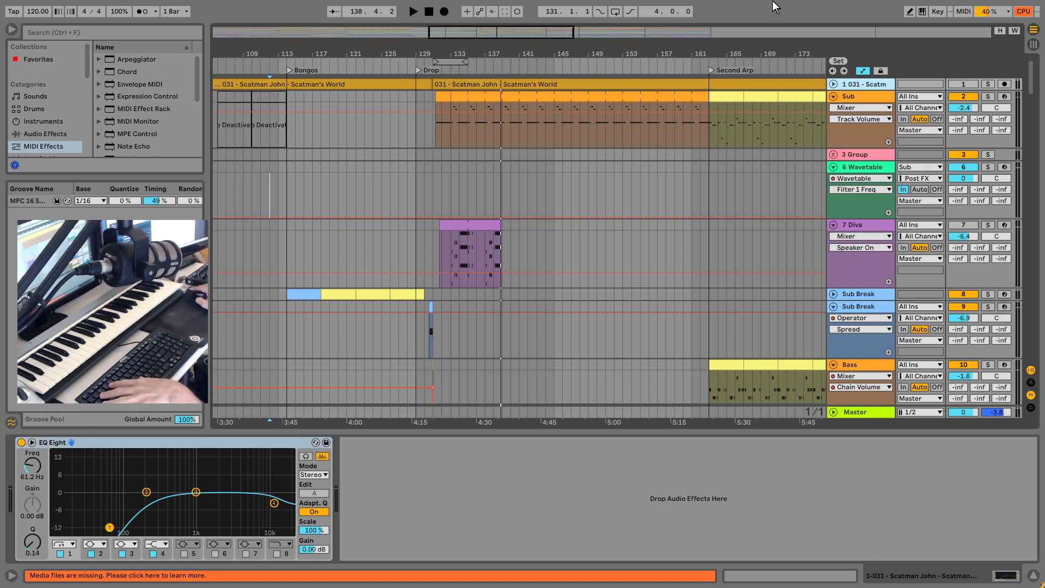
# Save the current project and start a new empty set
pyautogui.hotkey('ctrl', 's')
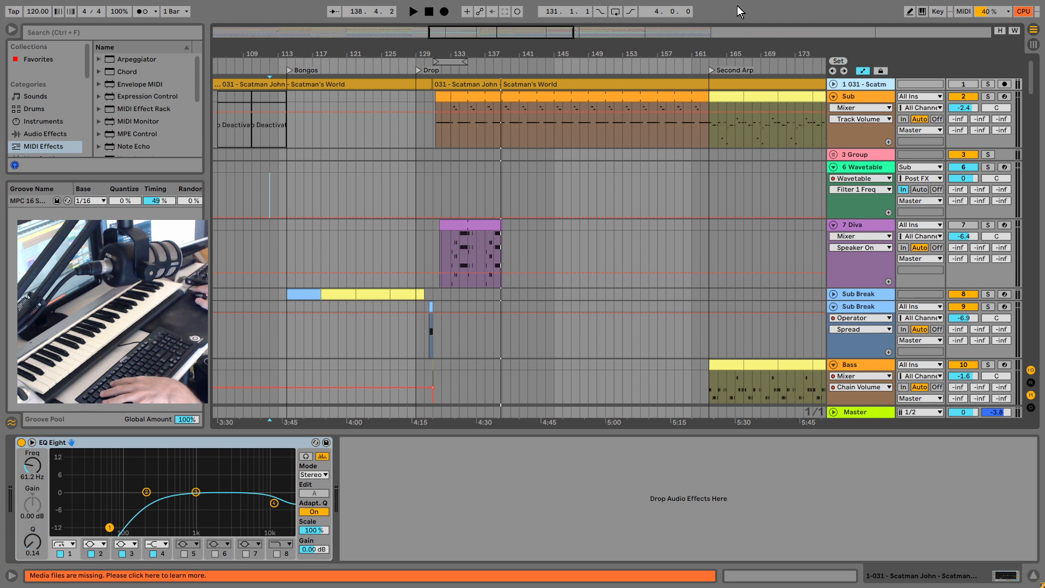
pyautogui.hotkey('ctrl', 'n')
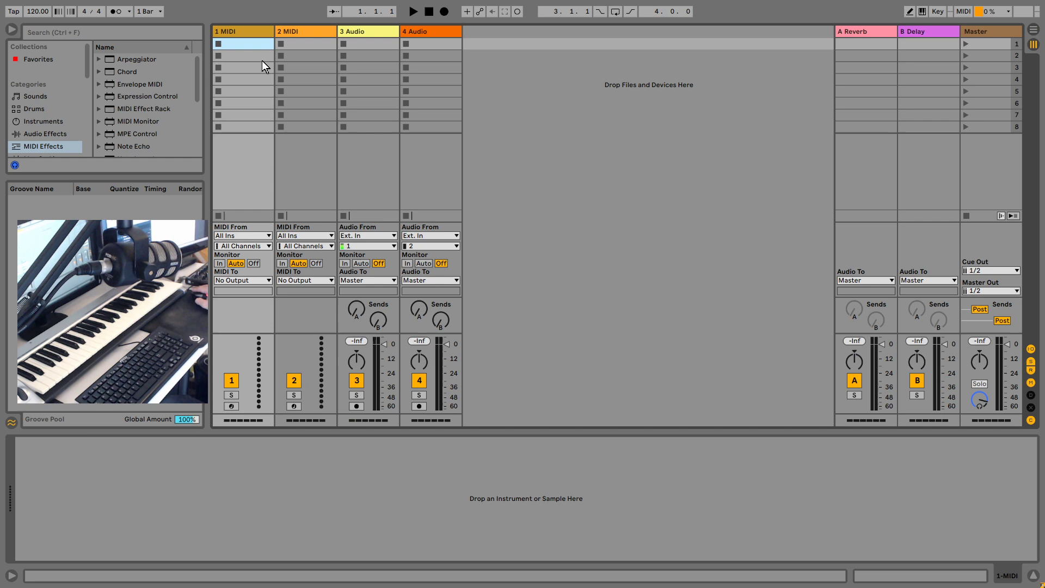
# Delete the second MIDI track and both audio tracks, keeping only the 1 MIDI track
pyautogui.click(315, 27)
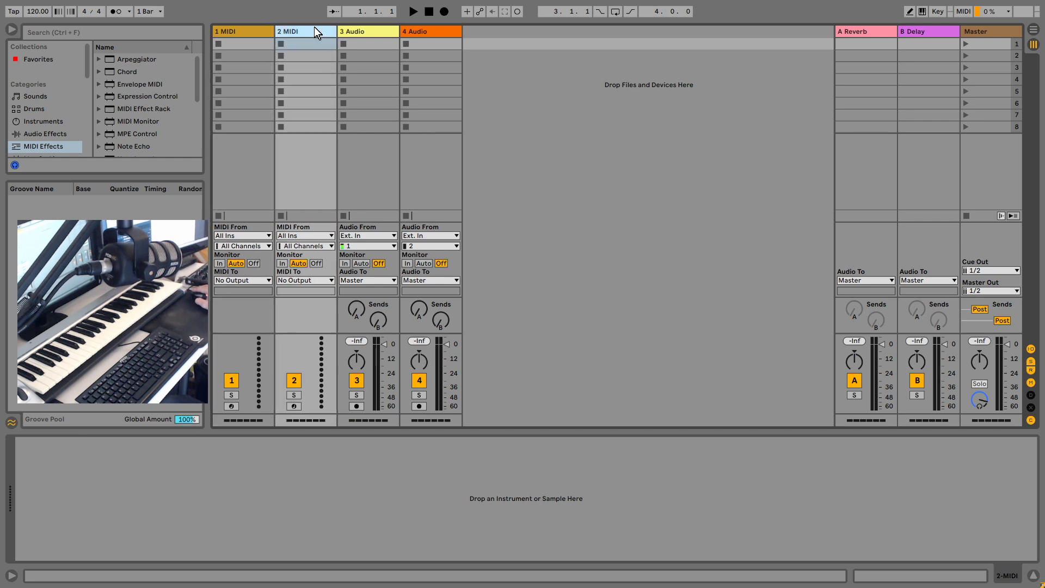
pyautogui.press('Delete')
pyautogui.press('Delete')
pyautogui.press('Delete')
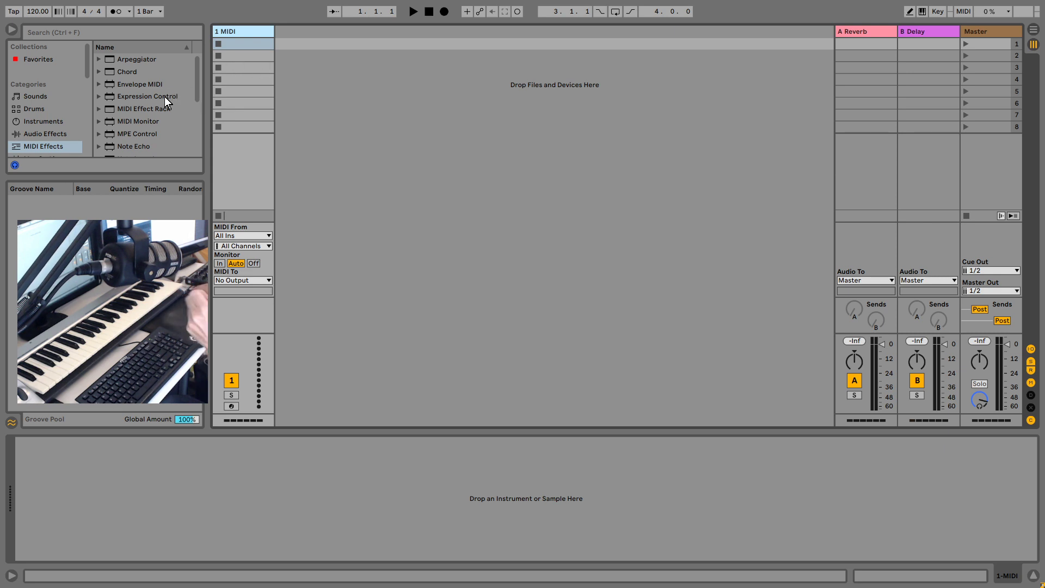
# Find the Wavetable instrument among the instruments and load it onto the 1 MIDI track
pyautogui.moveTo(90, 56); pyautogui.dragTo(84, 106)
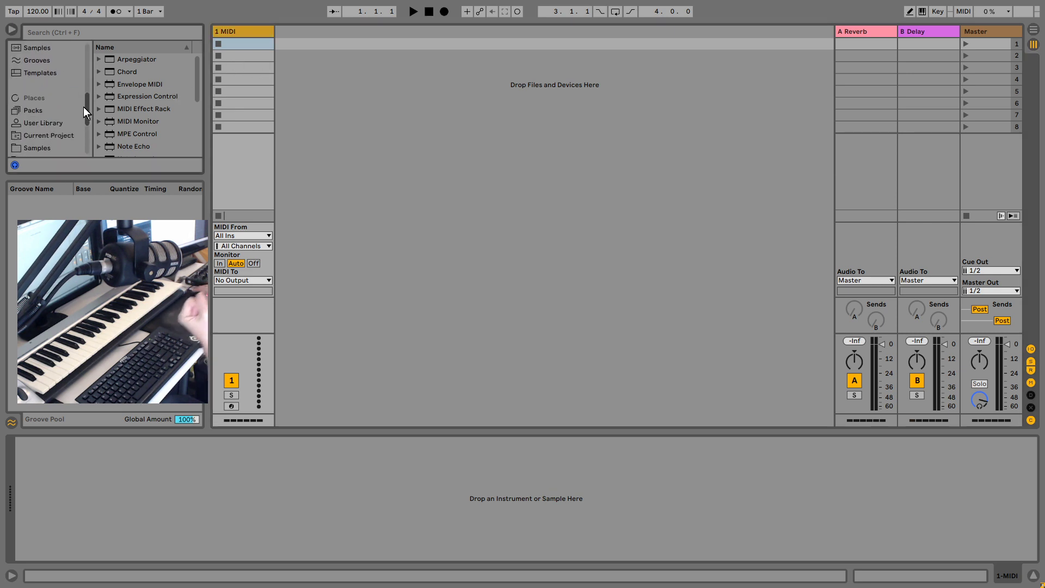
pyautogui.scroll(-4, 48, 133)
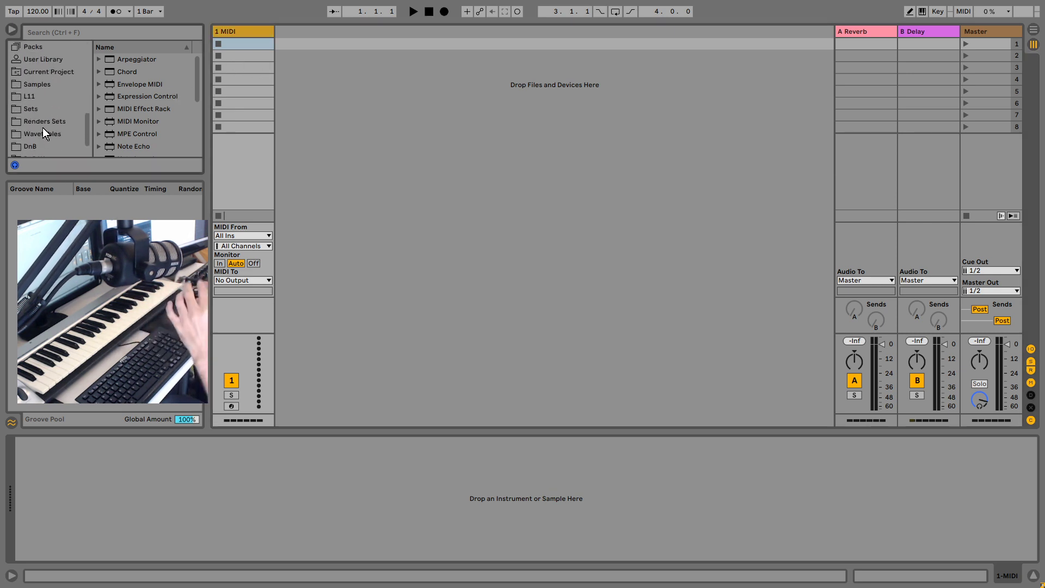
pyautogui.scroll(6, 65, 123)
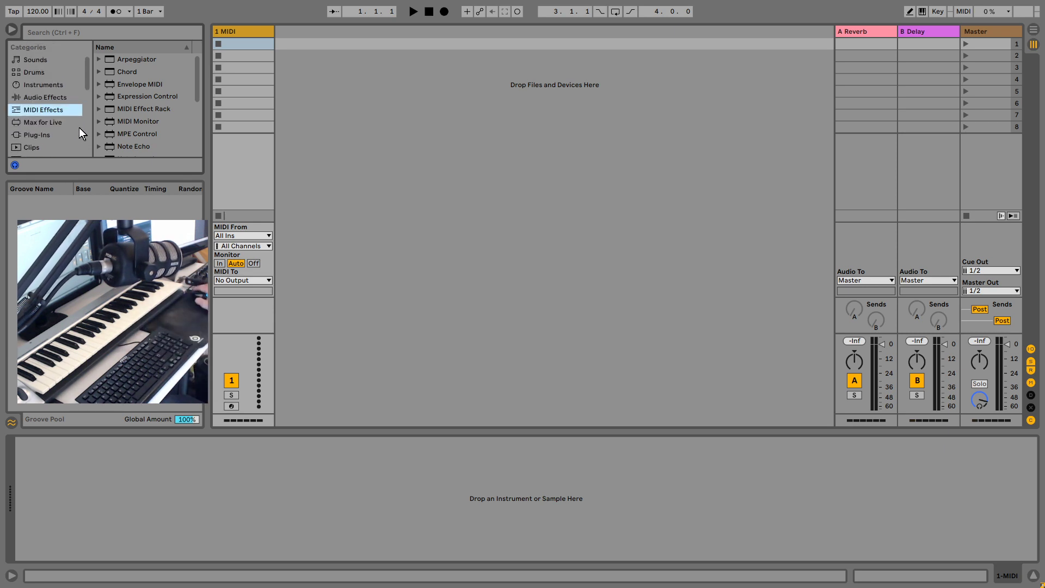
pyautogui.click(47, 85)
pyautogui.scroll(-2, 122, 117)
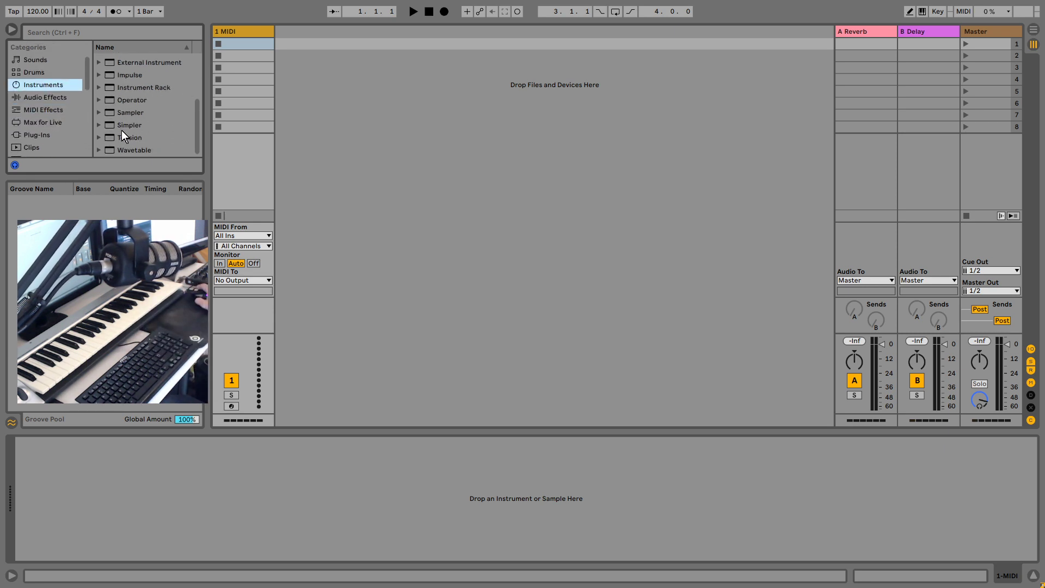
pyautogui.click(117, 149)
pyautogui.moveTo(118, 149); pyautogui.dragTo(252, 24)
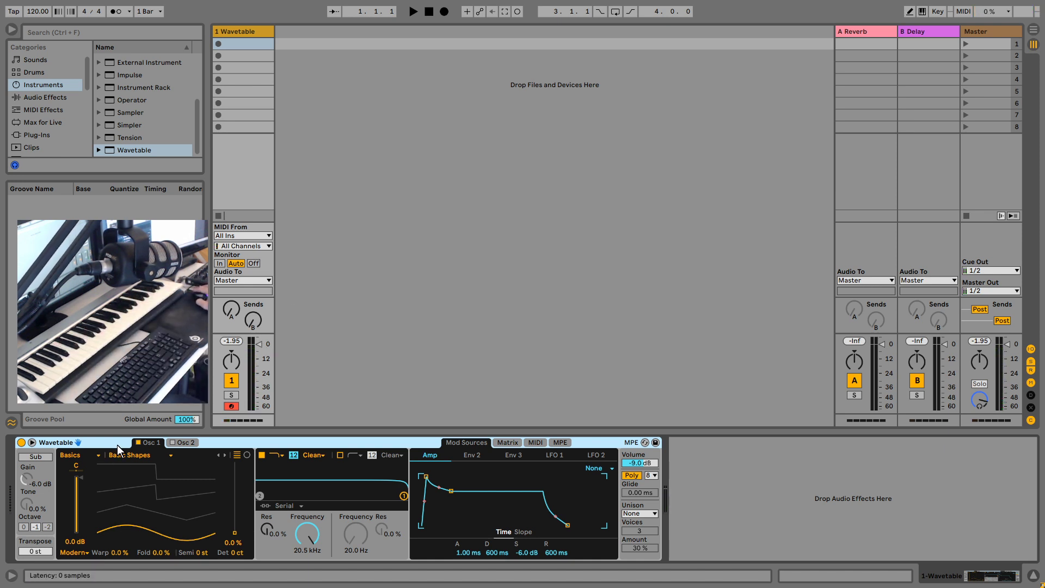
# Set oscillator 1's Basic Shapes wavetable position to 67% and the unison mode to Classic
pyautogui.click(81, 458)
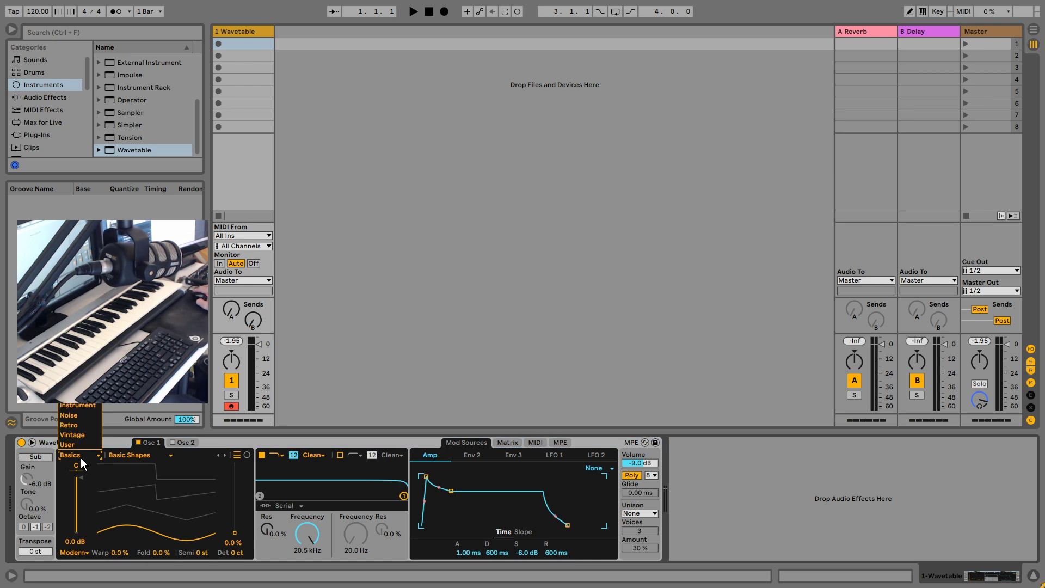
pyautogui.click(81, 458)
pyautogui.moveTo(235, 531); pyautogui.dragTo(235, 485)
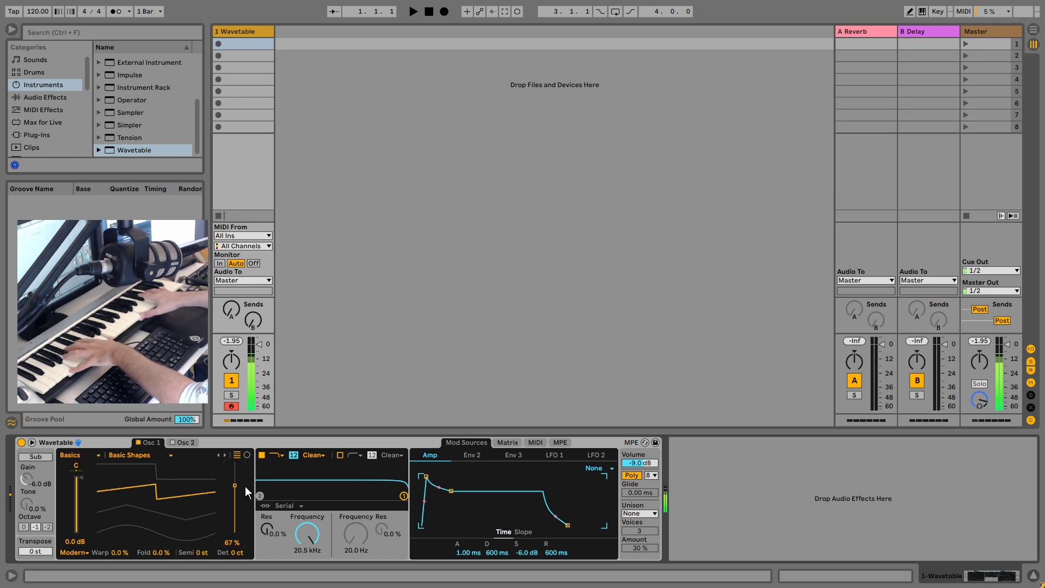
pyautogui.click(641, 513)
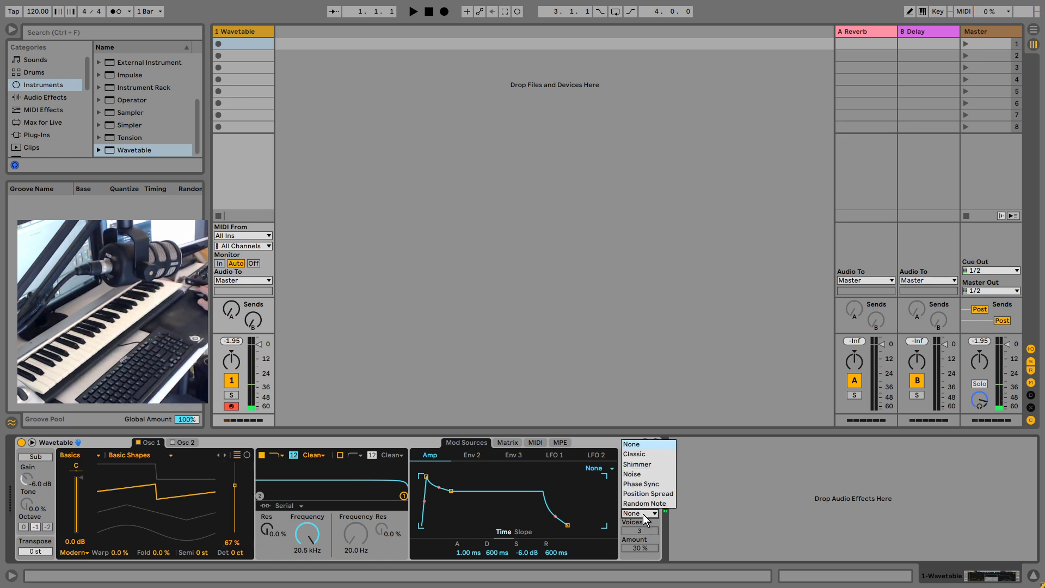
pyautogui.click(638, 453)
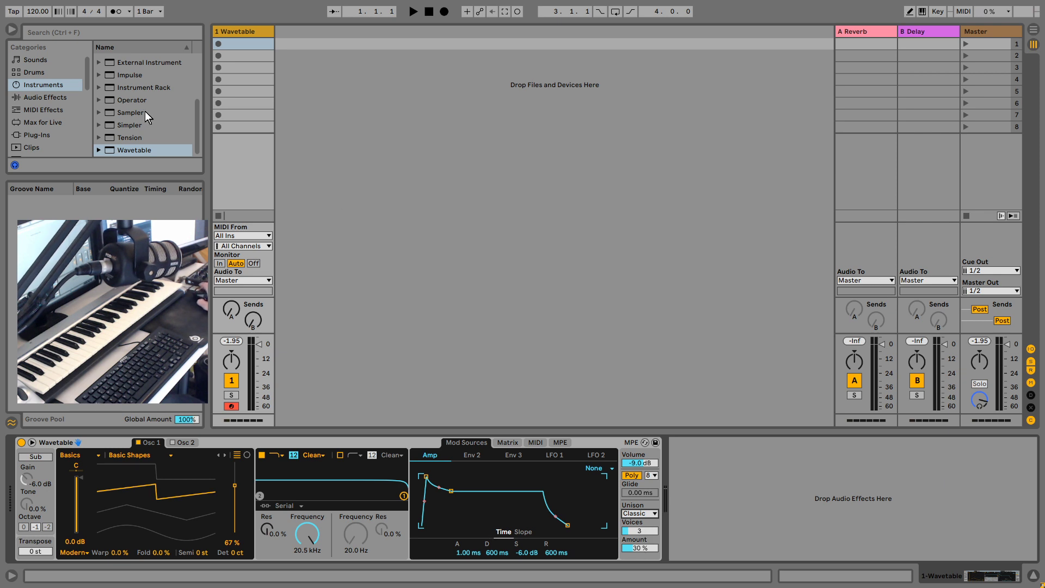
# Add the Hybrid Reverb audio effect after Wavetable and set Wavetable's unison amount to 14%
pyautogui.scroll(3, 145, 109)
pyautogui.click(36, 93)
pyautogui.scroll(-5, 136, 119)
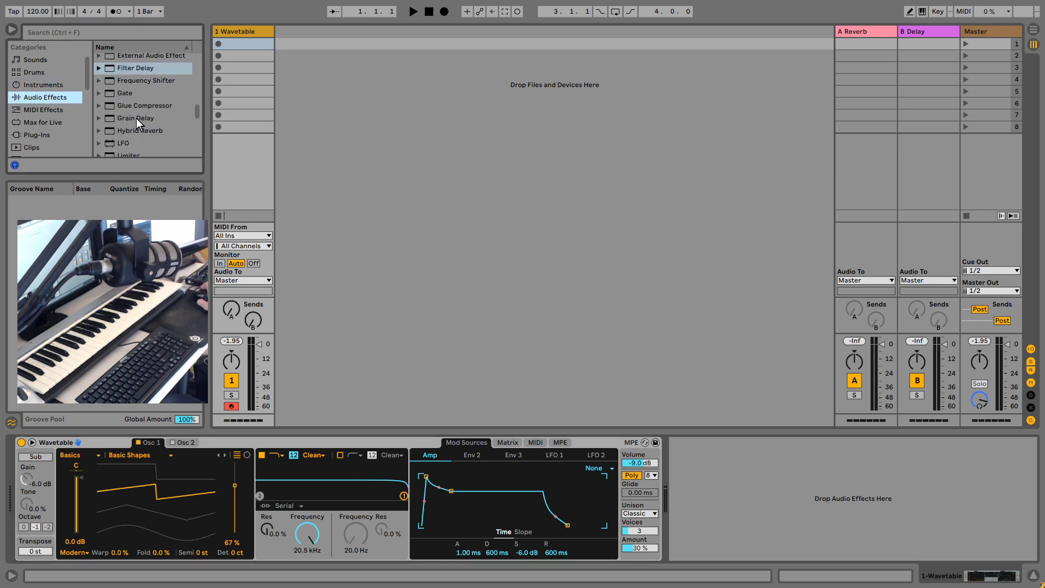
pyautogui.moveTo(145, 87); pyautogui.dragTo(799, 522)
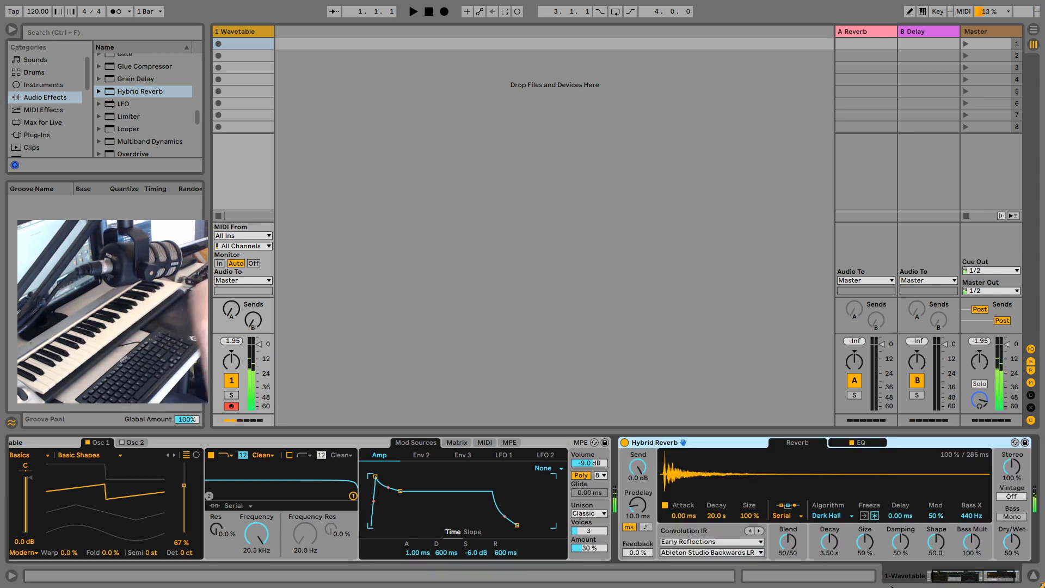
pyautogui.moveTo(595, 548); pyautogui.dragTo(595, 552)
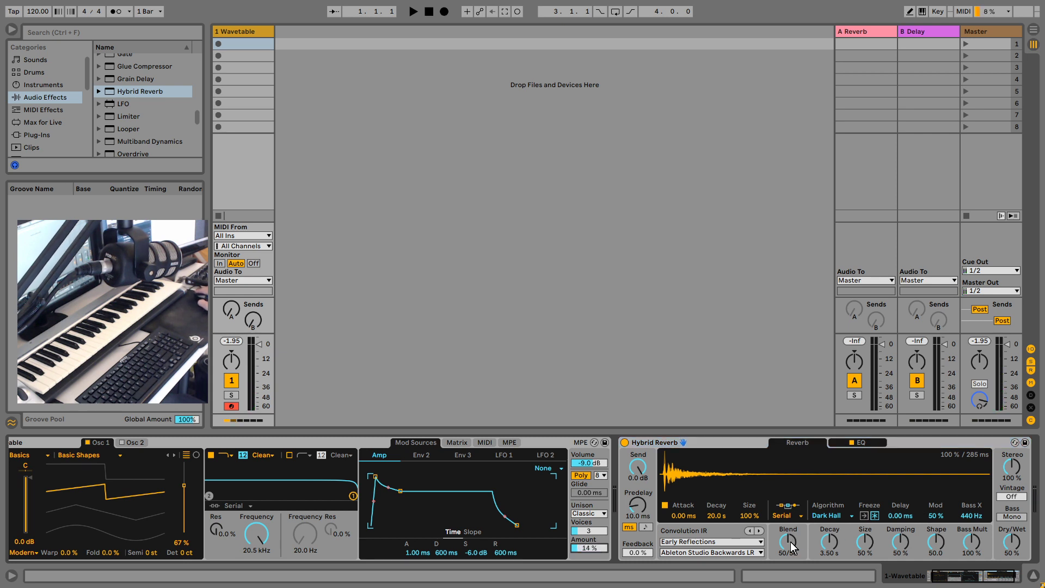
# Set Hybrid Reverb's blend to 100/0 and choose the Arena Hall 20s impulse response from the Bigger Spaces category
pyautogui.moveTo(790, 538); pyautogui.dragTo(790, 526)
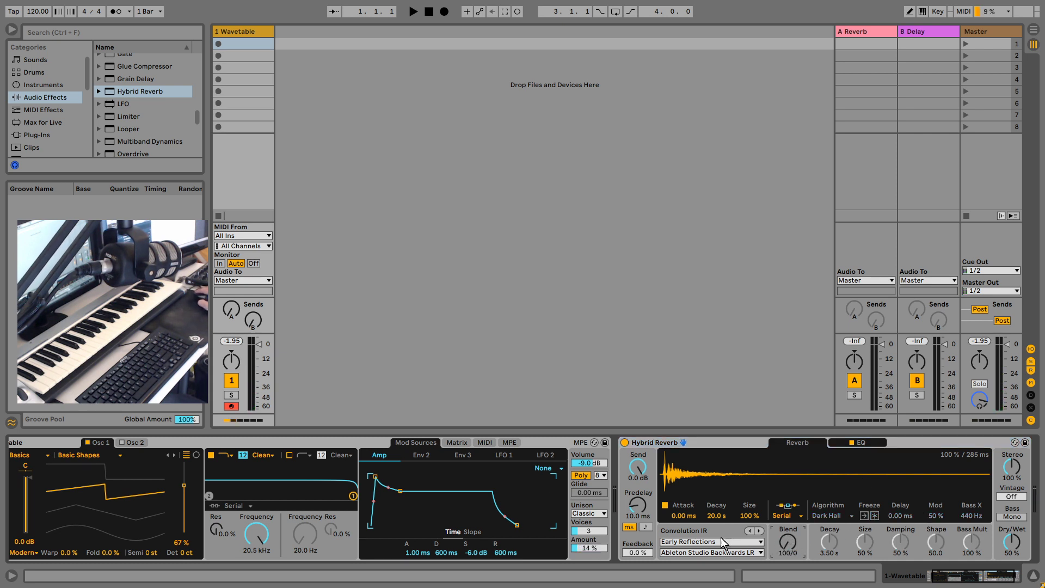
pyautogui.click(702, 543)
pyautogui.click(710, 513)
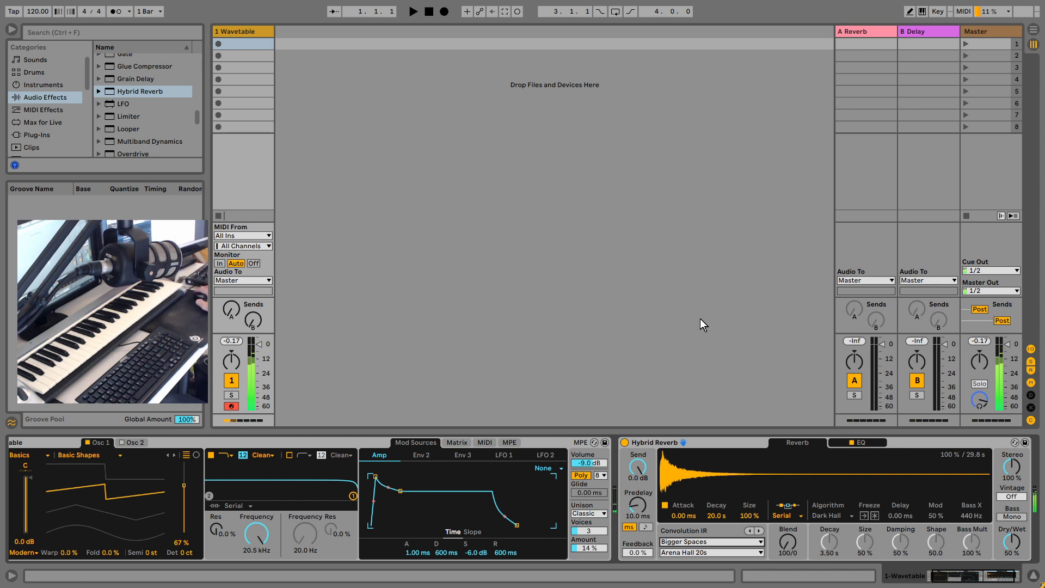
# Change Wavetable's LFO 1 to the random stepped waveform and route it to Pitch with an amount of 6.8
pyautogui.moveTo(994, 575); pyautogui.dragTo(976, 580)
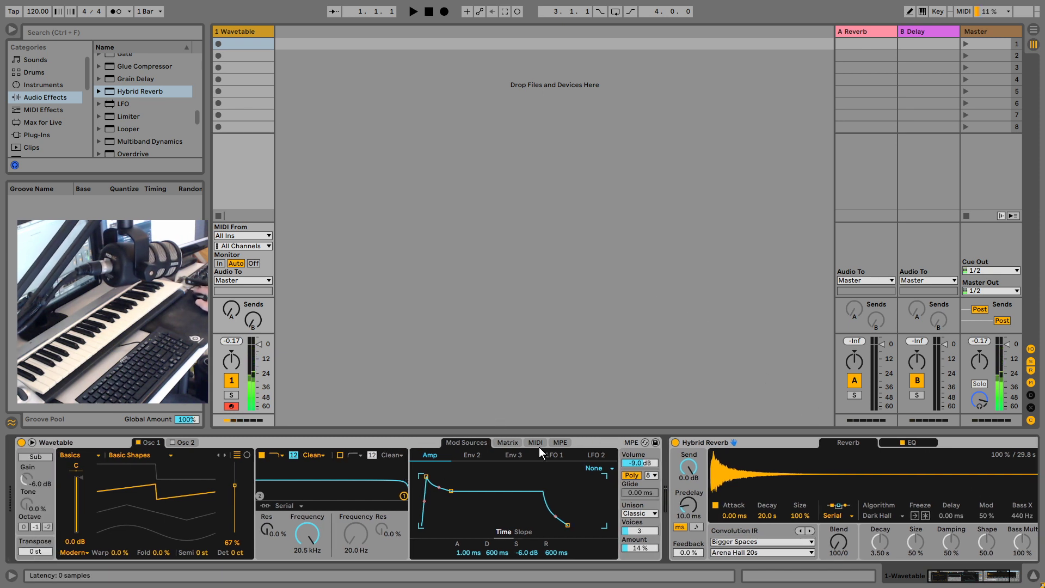
pyautogui.click(551, 455)
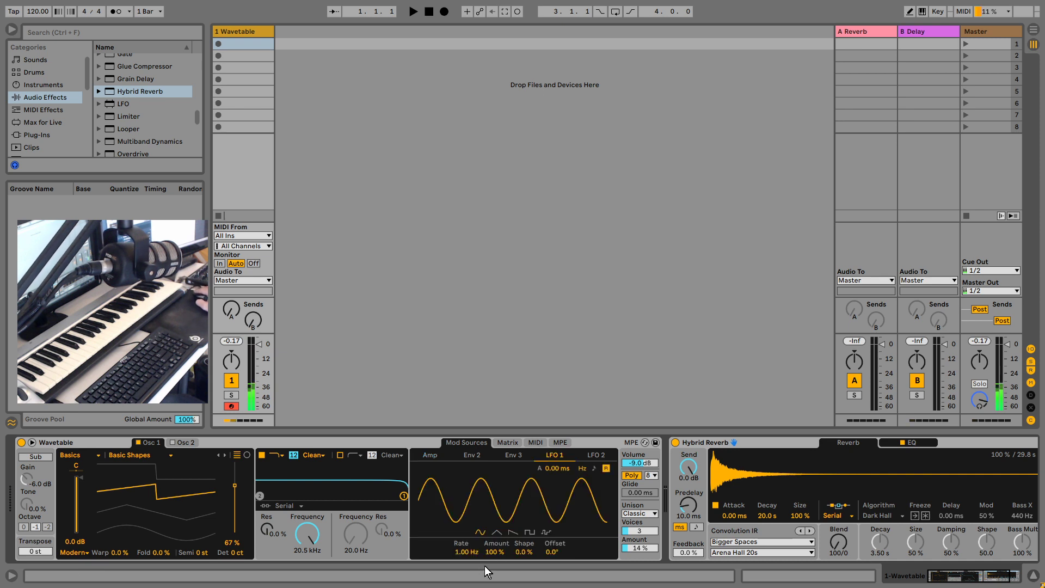
pyautogui.click(547, 532)
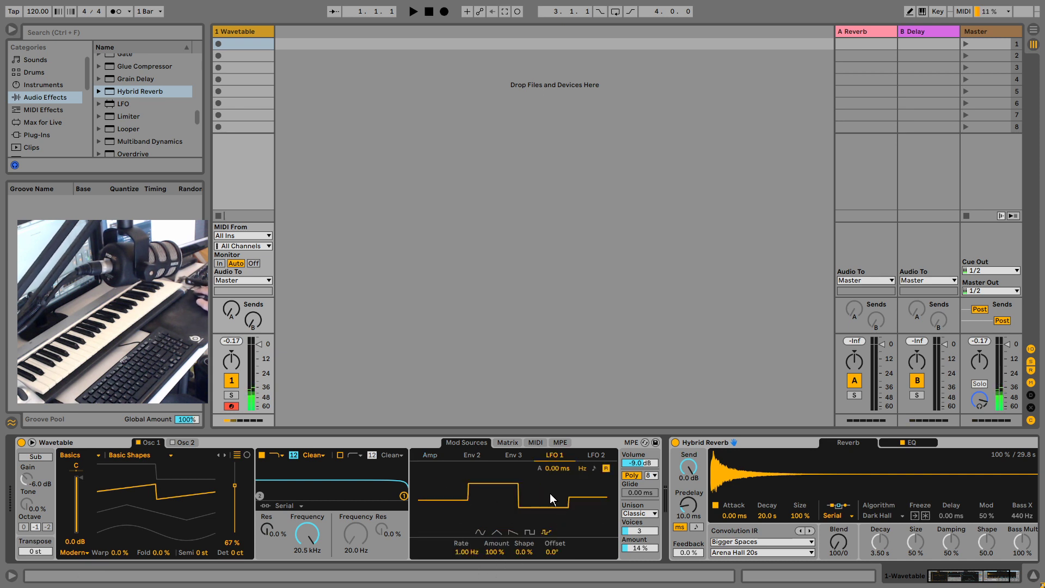
pyautogui.click(509, 442)
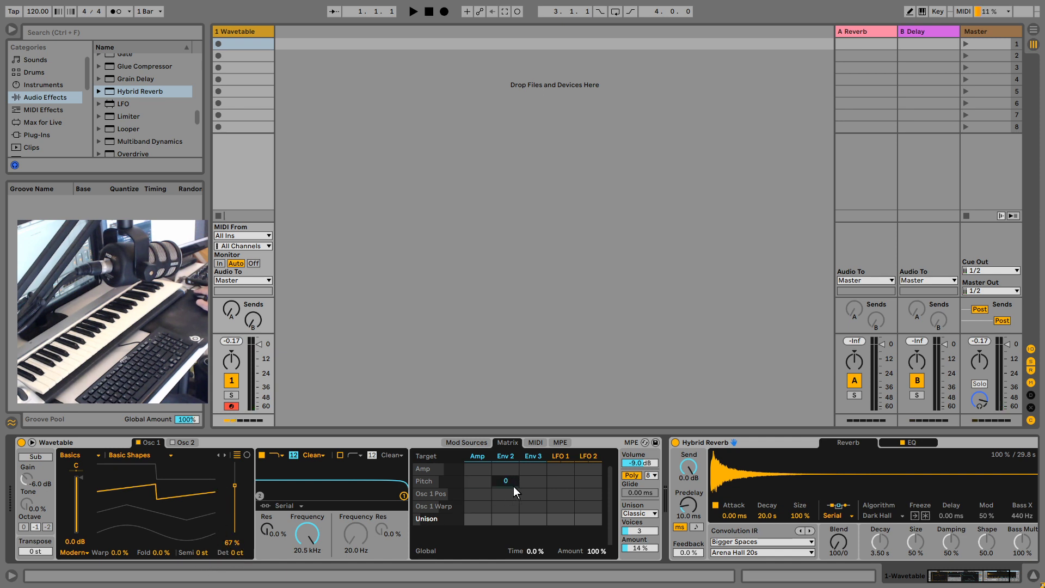
pyautogui.moveTo(554, 484); pyautogui.dragTo(554, 477)
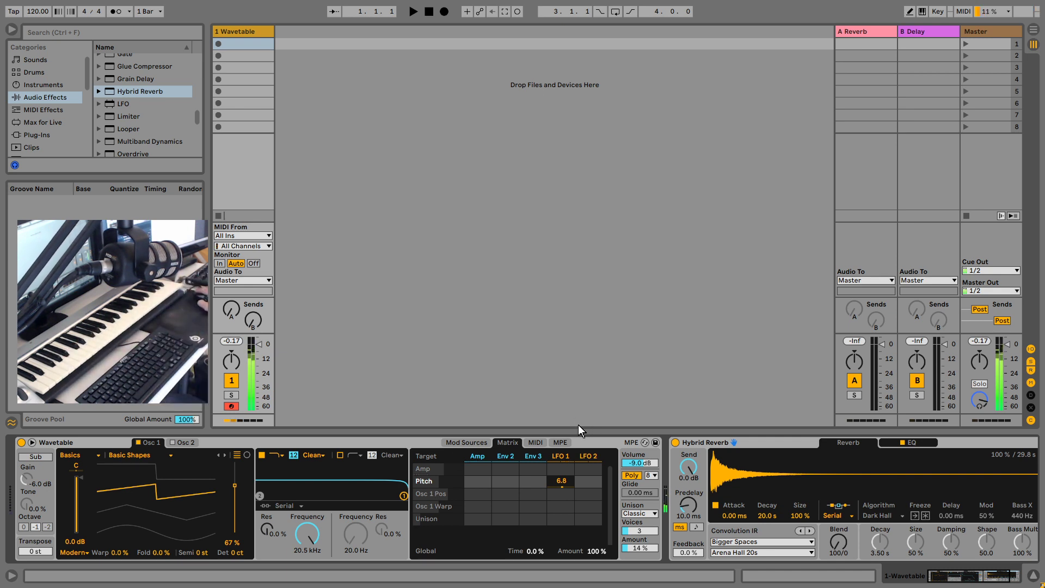
# Set LFO 1's shape to -34%, its amount to 86% and its offset to 96°
pyautogui.click(535, 443)
pyautogui.click(560, 455)
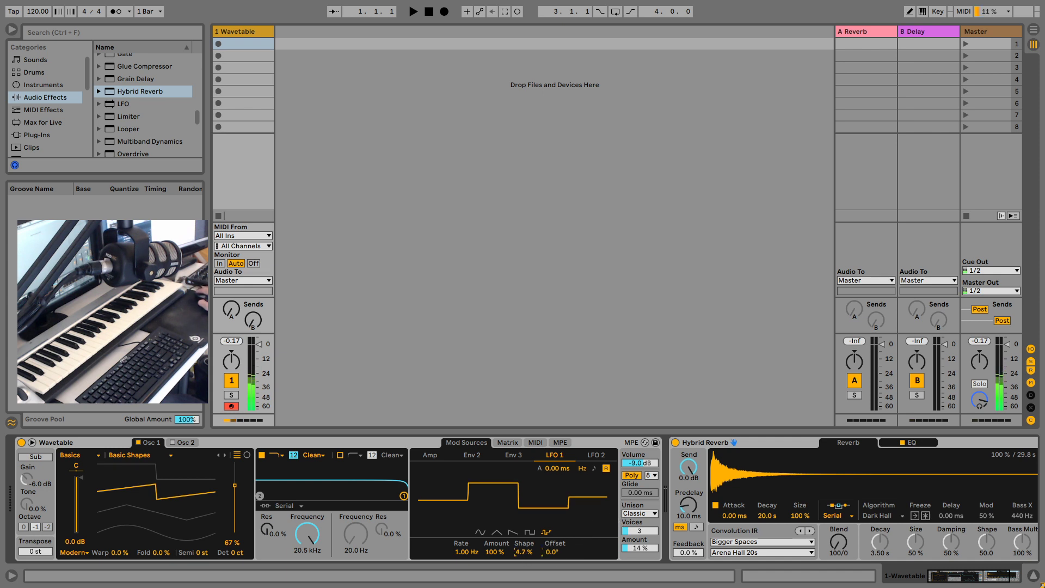
pyautogui.moveTo(524, 552); pyautogui.dragTo(524, 578)
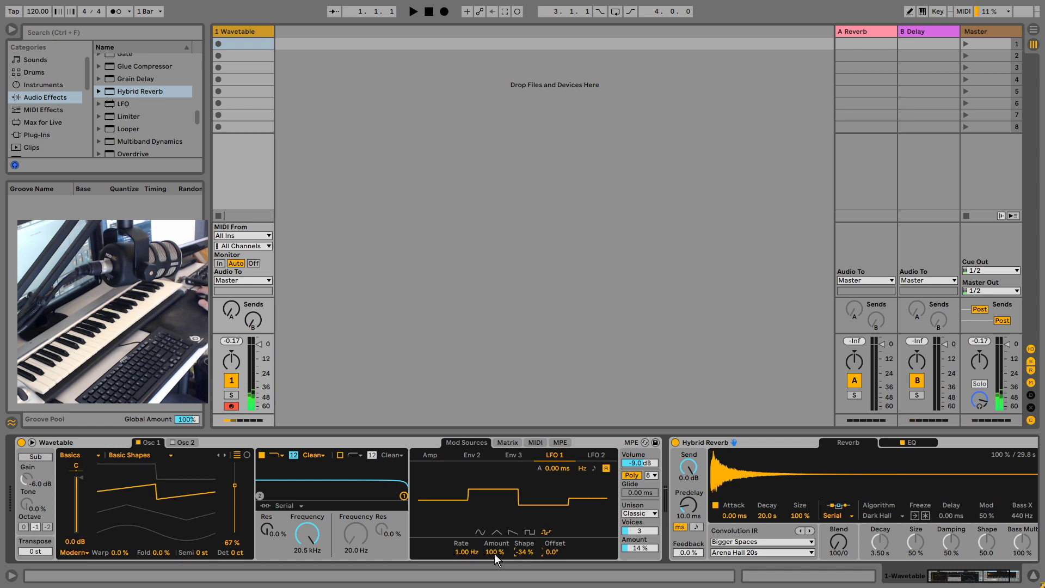
pyautogui.moveTo(493, 552); pyautogui.dragTo(493, 559)
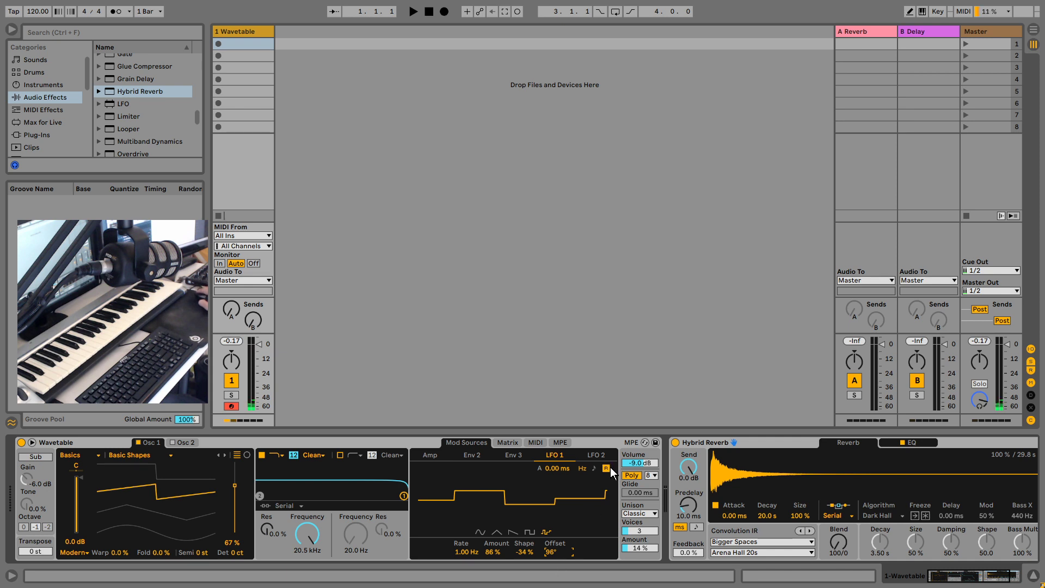
# Remove the LFO 1 to Pitch routing in Wavetable's modulation matrix
pyautogui.click(508, 443)
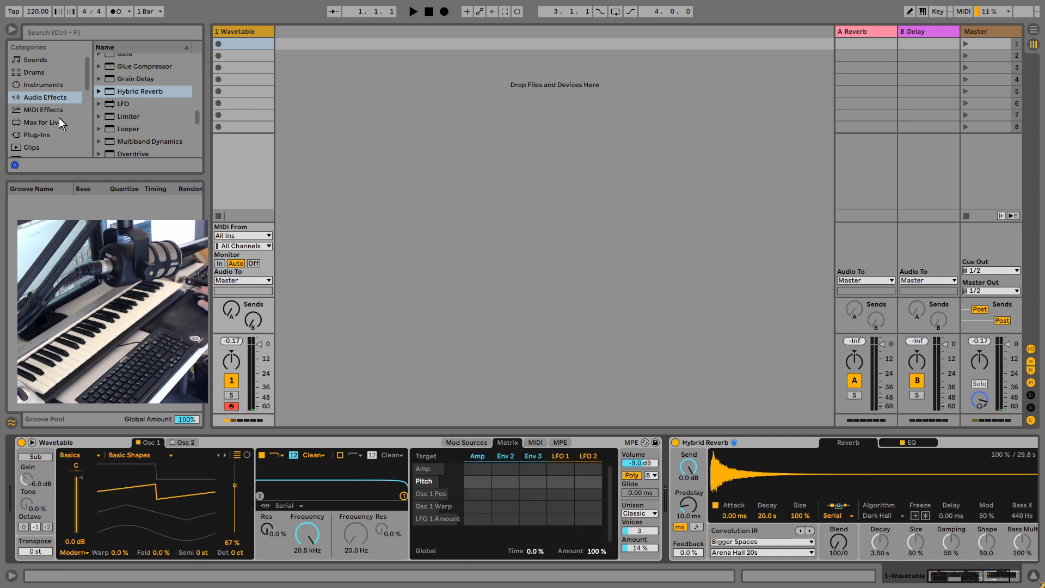
# Insert an LFO device between Wavetable and Hybrid Reverb and map it to Osc 1 Detune
pyautogui.scroll(1, 123, 112)
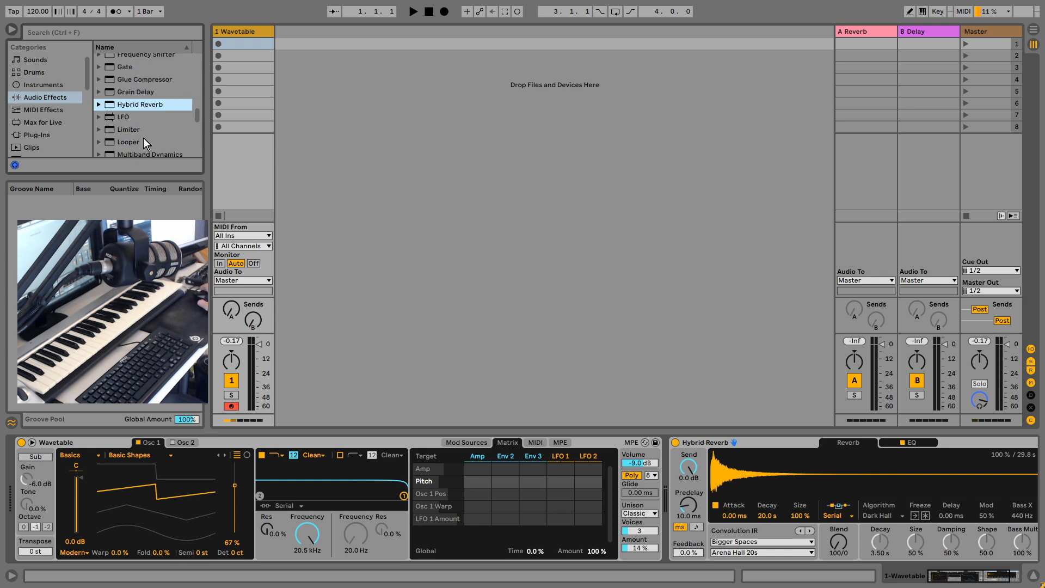
pyautogui.click(123, 116)
pyautogui.moveTo(123, 115); pyautogui.dragTo(664, 449)
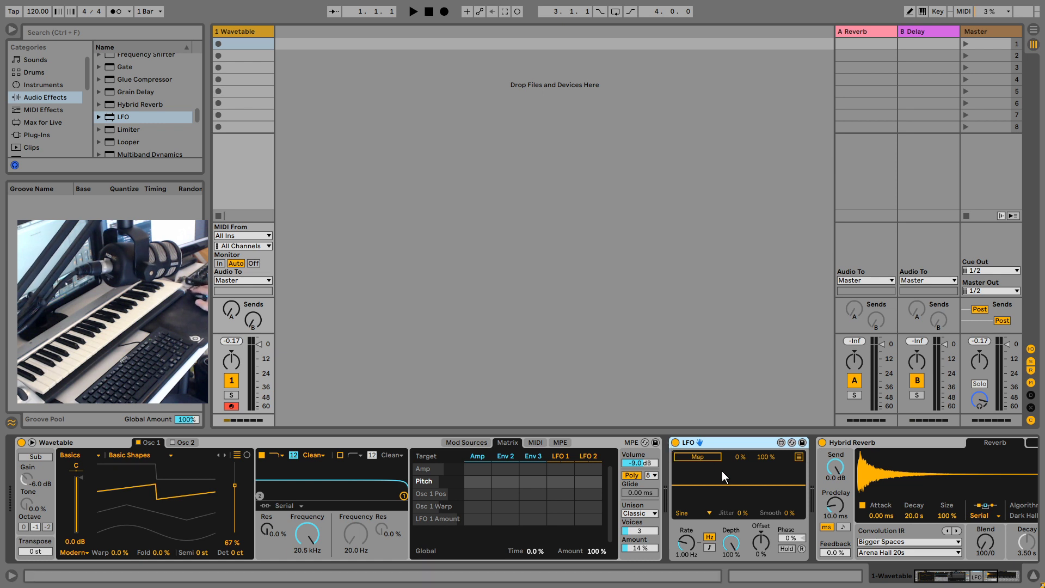
pyautogui.click(703, 456)
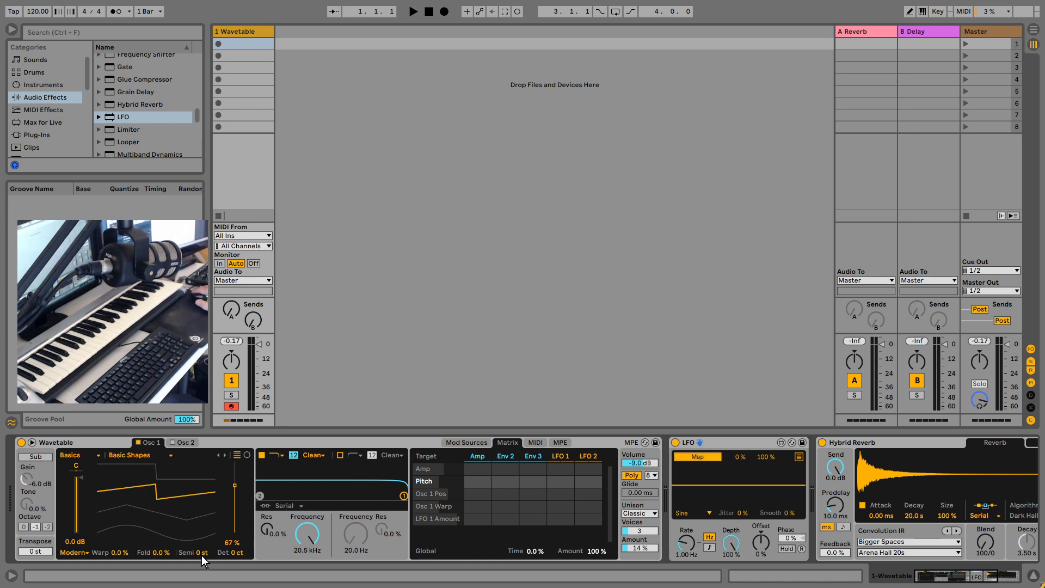
pyautogui.click(234, 553)
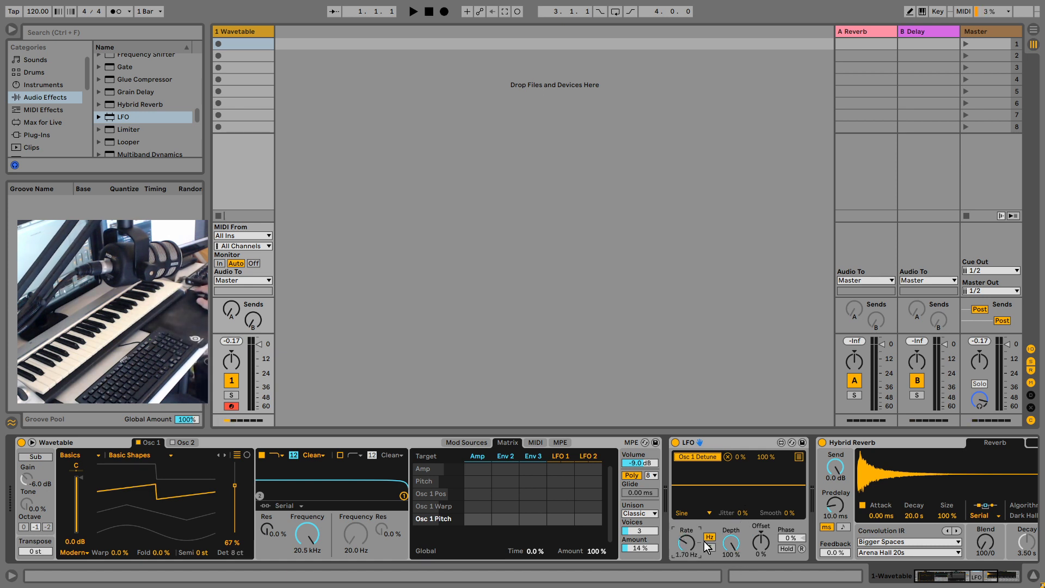
# Start playback and set the LFO device to a 9% offset, the Random waveform and a 5.87 Hz rate
pyautogui.press('space')
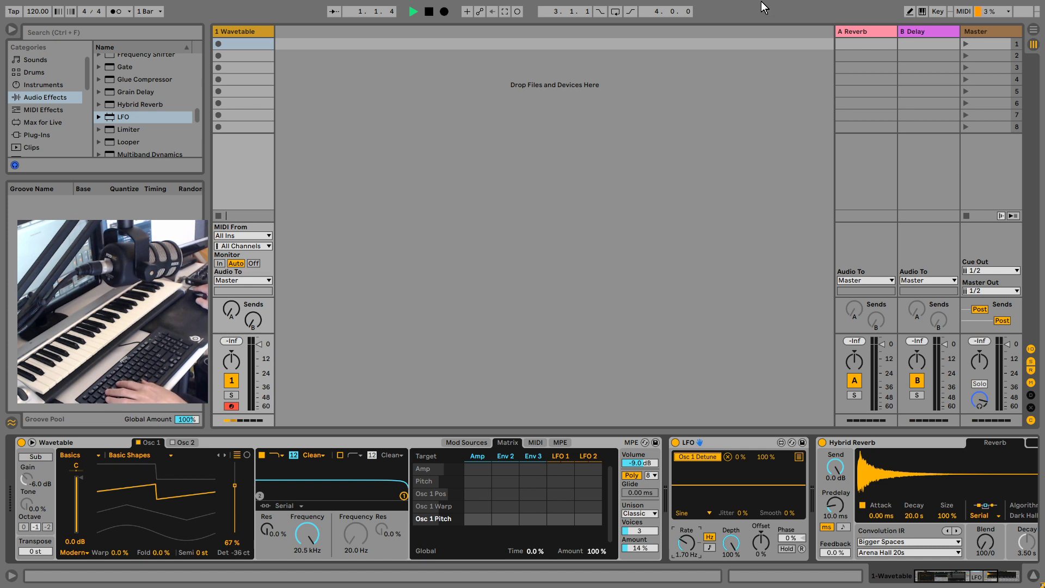
pyautogui.press('space')
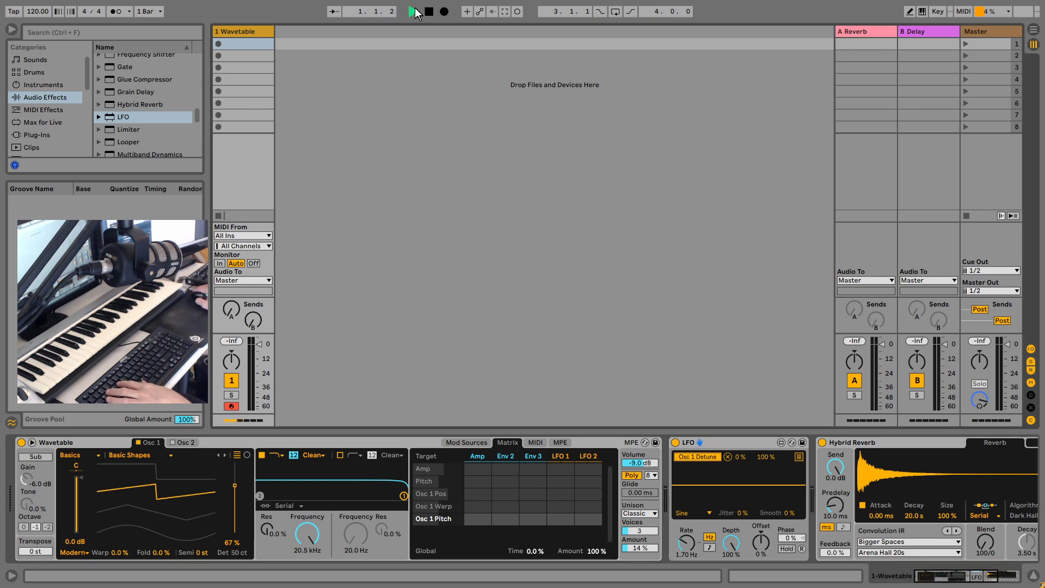
pyautogui.click(754, 546)
pyautogui.click(702, 512)
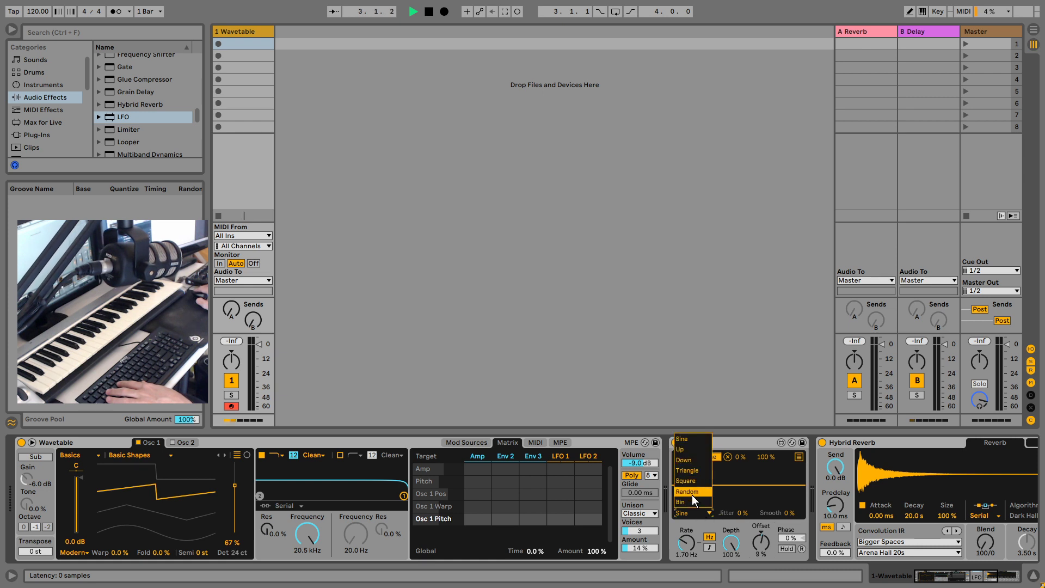
pyautogui.click(689, 491)
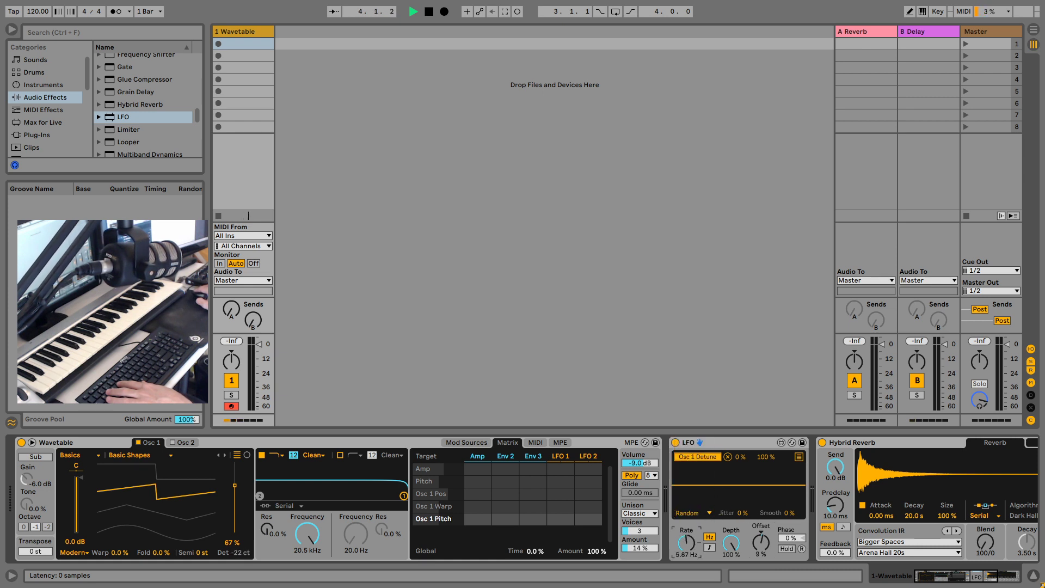
# Replace the LFO device with a fresh one between Wavetable and Hybrid Reverb, mapped to Osc 1 Detune
pyautogui.click(740, 441)
pyautogui.press('Delete')
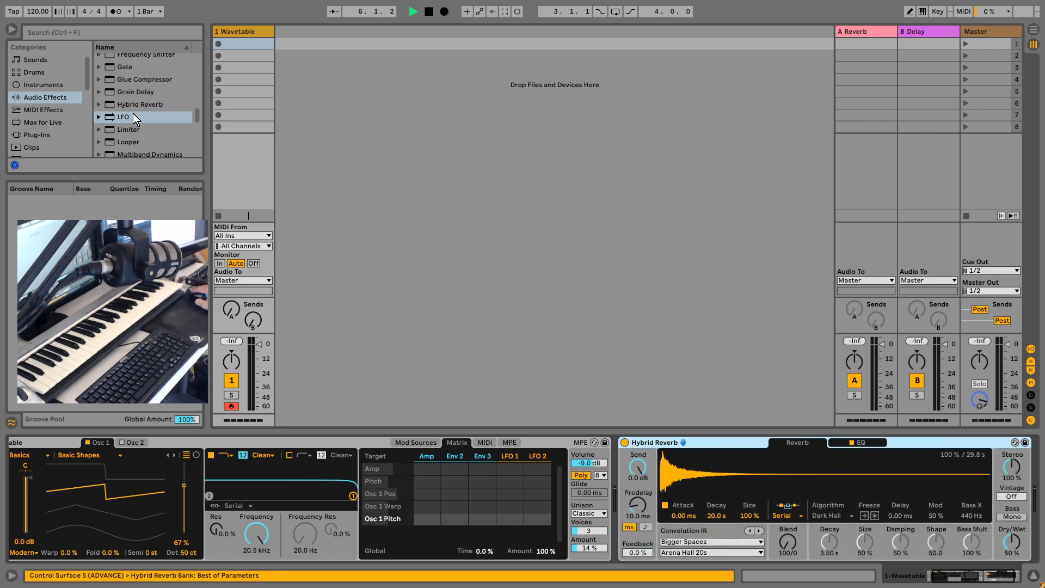
pyautogui.moveTo(133, 114); pyautogui.dragTo(609, 479)
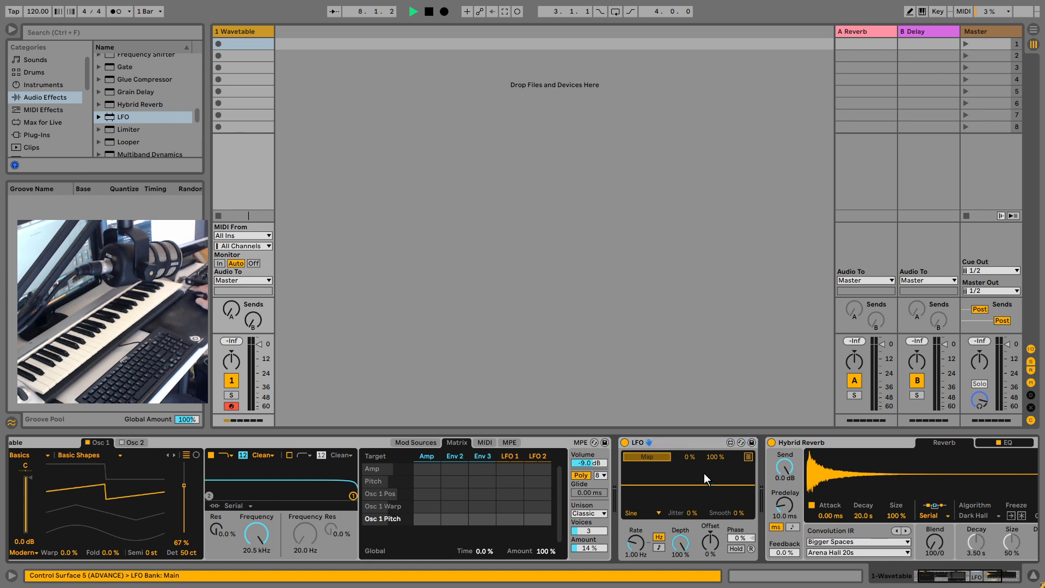
pyautogui.click(186, 553)
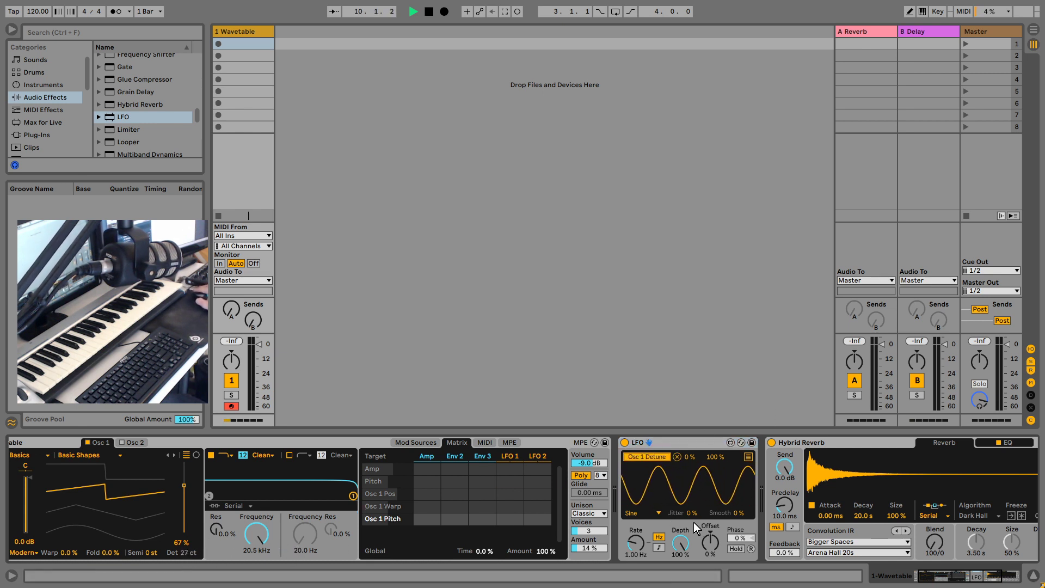
# Set the LFO device to the Random waveform with 79% jitter, 98% smooth, a 10.1 Hz rate and 100% depth
pyautogui.click(645, 513)
pyautogui.click(649, 492)
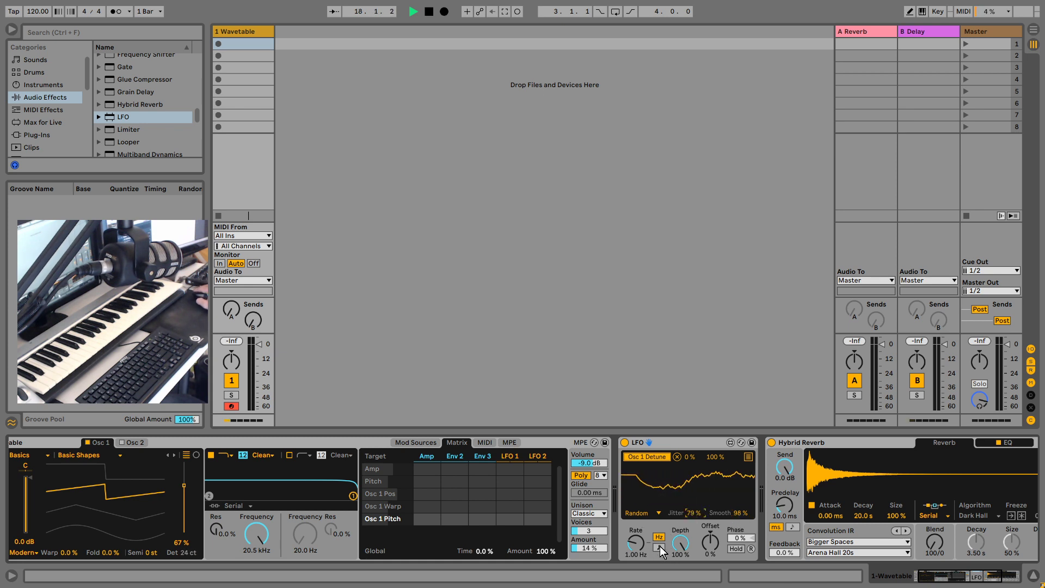
pyautogui.moveTo(635, 545); pyautogui.dragTo(680, 577)
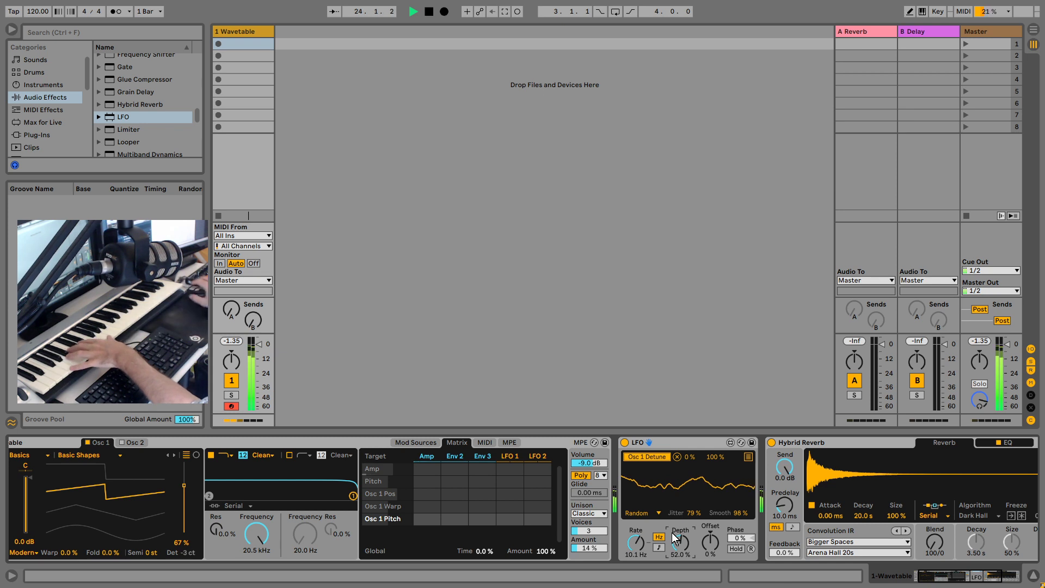
pyautogui.moveTo(671, 533); pyautogui.dragTo(672, 502)
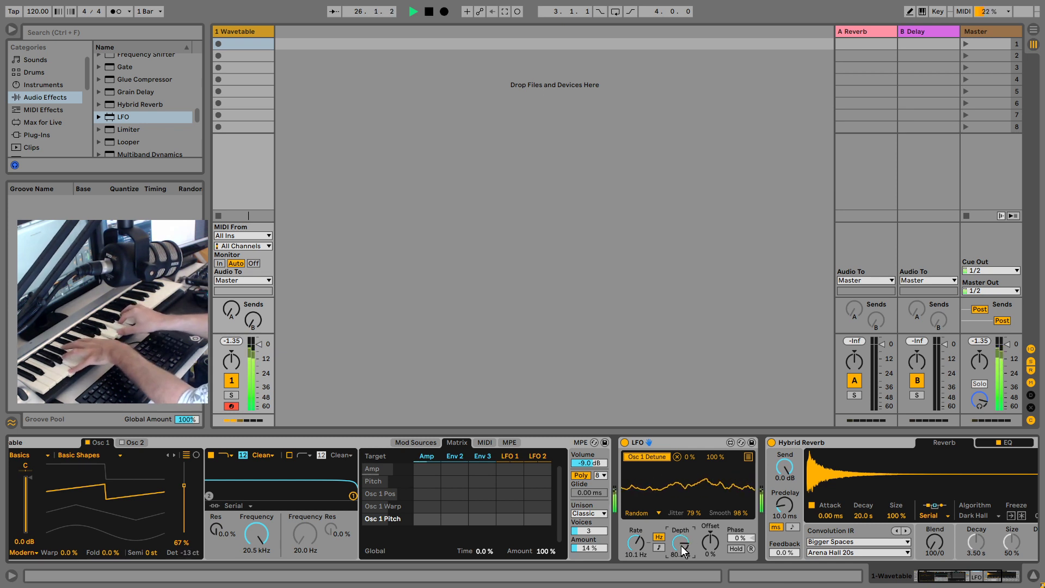
pyautogui.moveTo(684, 551); pyautogui.dragTo(683, 529)
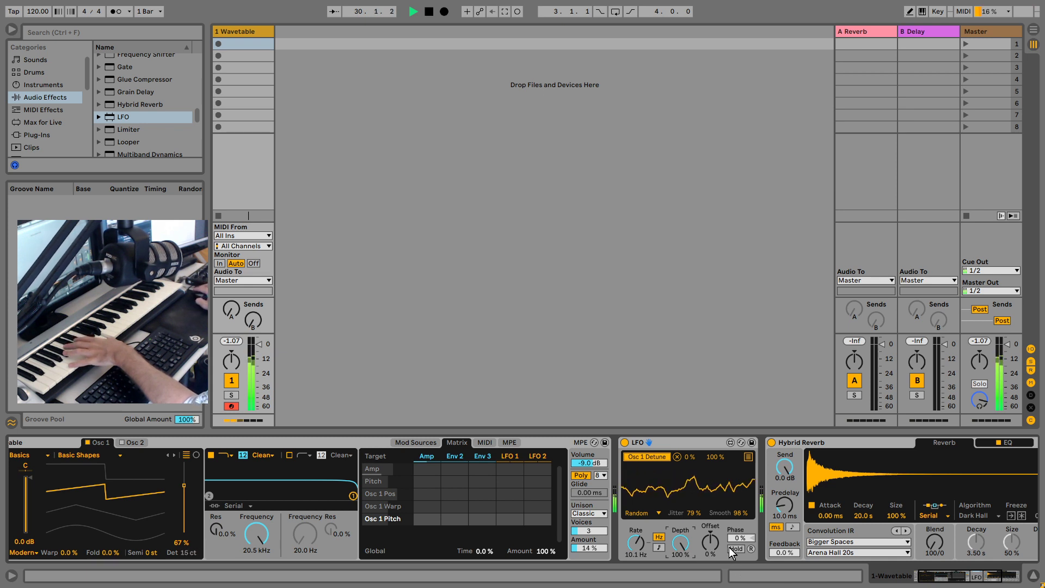
# Refine the LFO device to 51% smooth, a 16.0 Hz rate, 100% jitter and 64.6% depth
pyautogui.moveTo(735, 513); pyautogui.dragTo(735, 539)
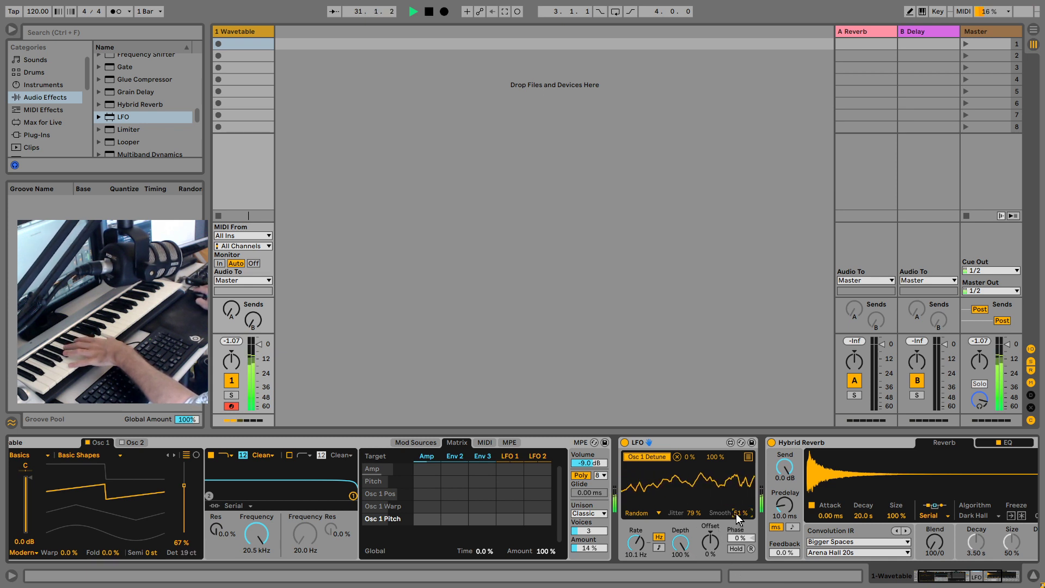
pyautogui.moveTo(637, 542)
pyautogui.mouseDown()
pyautogui.moveTo(637, 533)
pyautogui.moveTo(637, 558)
pyautogui.moveTo(636, 544)
pyautogui.mouseUp()
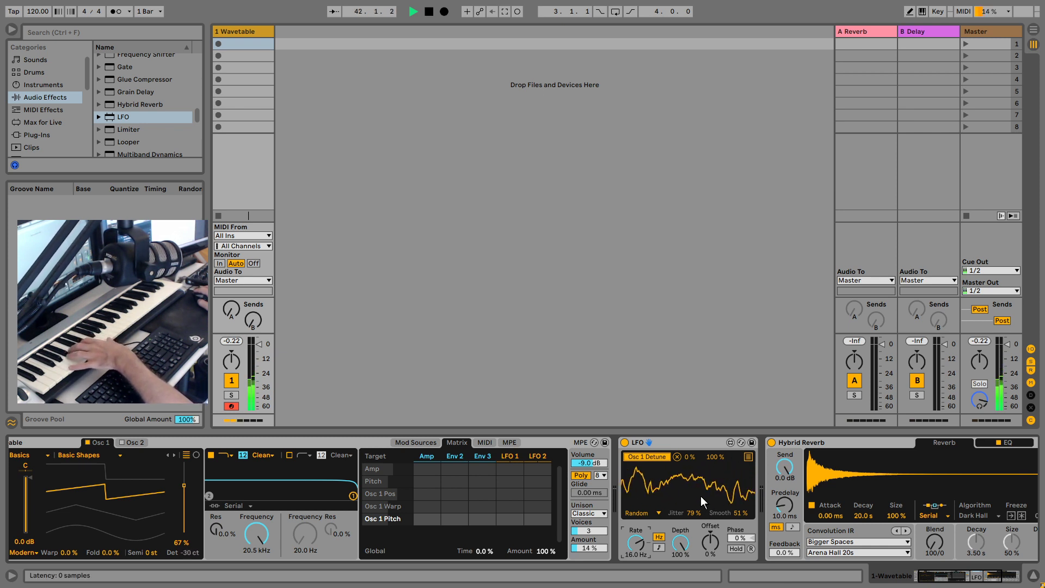
pyautogui.moveTo(694, 509); pyautogui.dragTo(695, 495)
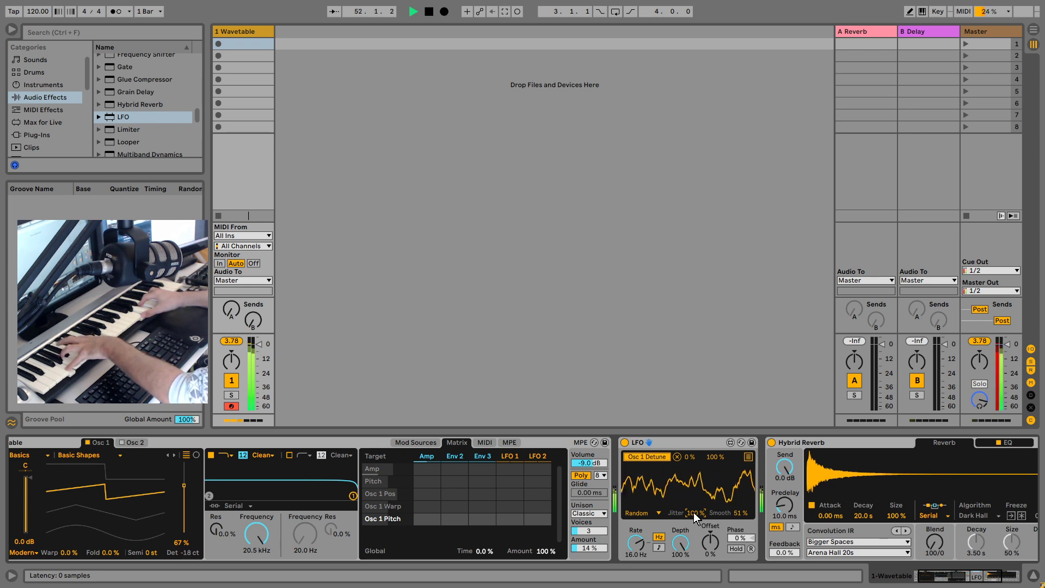
pyautogui.moveTo(680, 542); pyautogui.dragTo(680, 558)
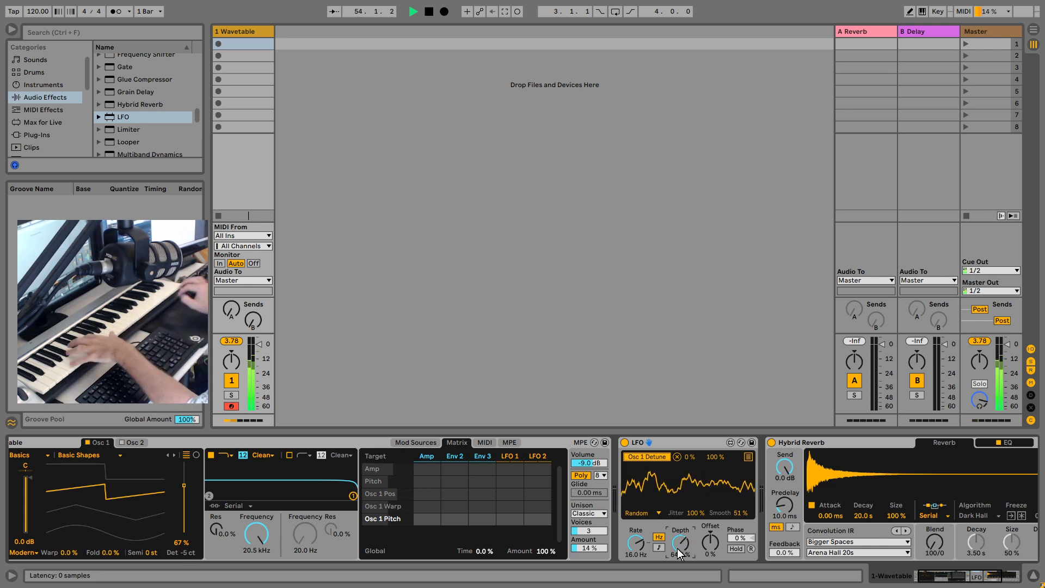
# Change Hybrid Reverb's impulse response to Cathedral Beauvais LR
pyautogui.moveTo(946, 579); pyautogui.dragTo(951, 577)
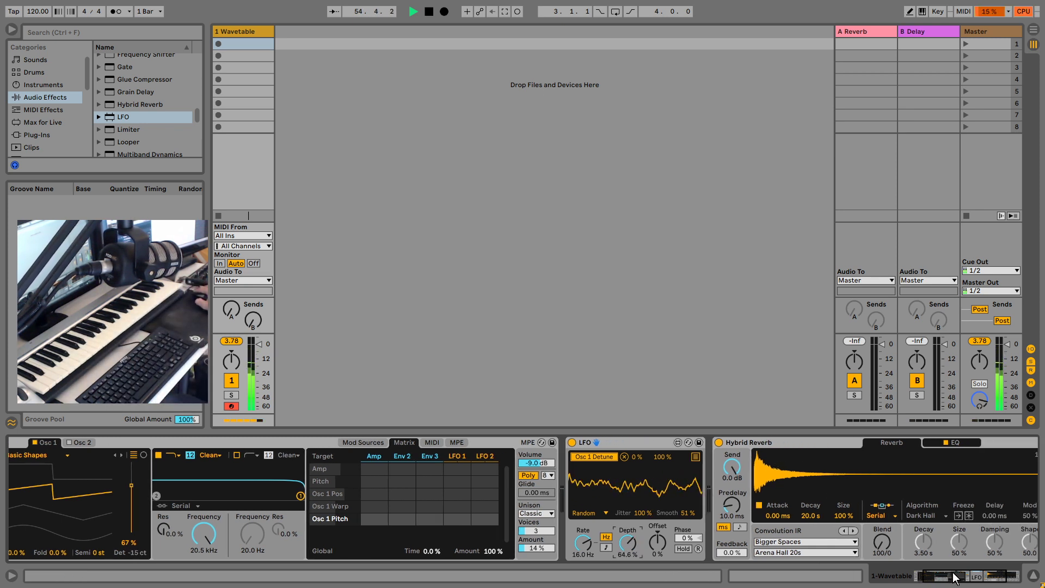
pyautogui.click(853, 531)
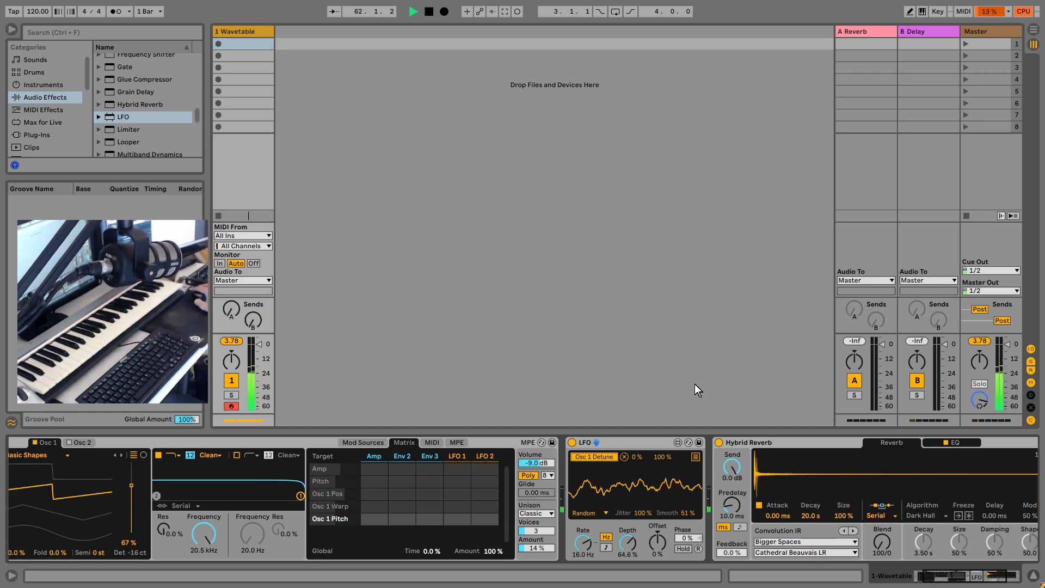
# Group Wavetable, the LFO device and Hybrid Reverb into an Instrument Rack
pyautogui.click(811, 443)
pyautogui.hscroll(-5, 343, 471)
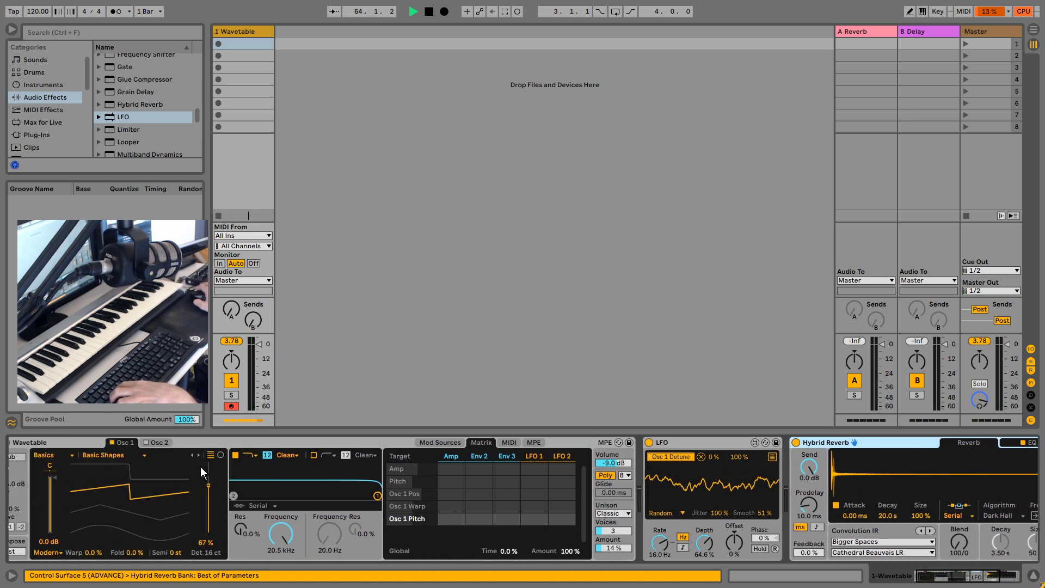
pyautogui.rightClick(80, 442)
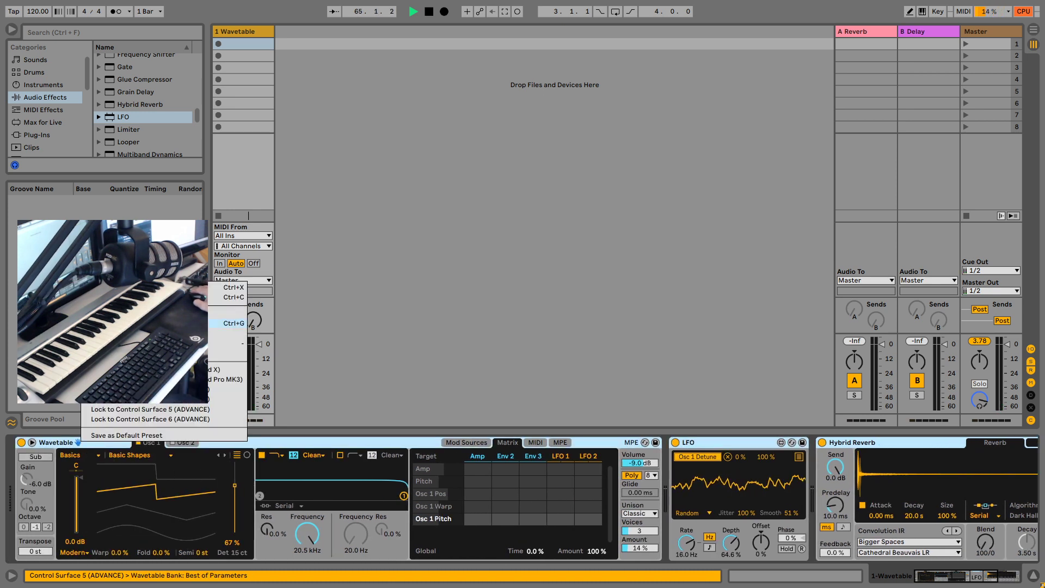
pyautogui.click(136, 323)
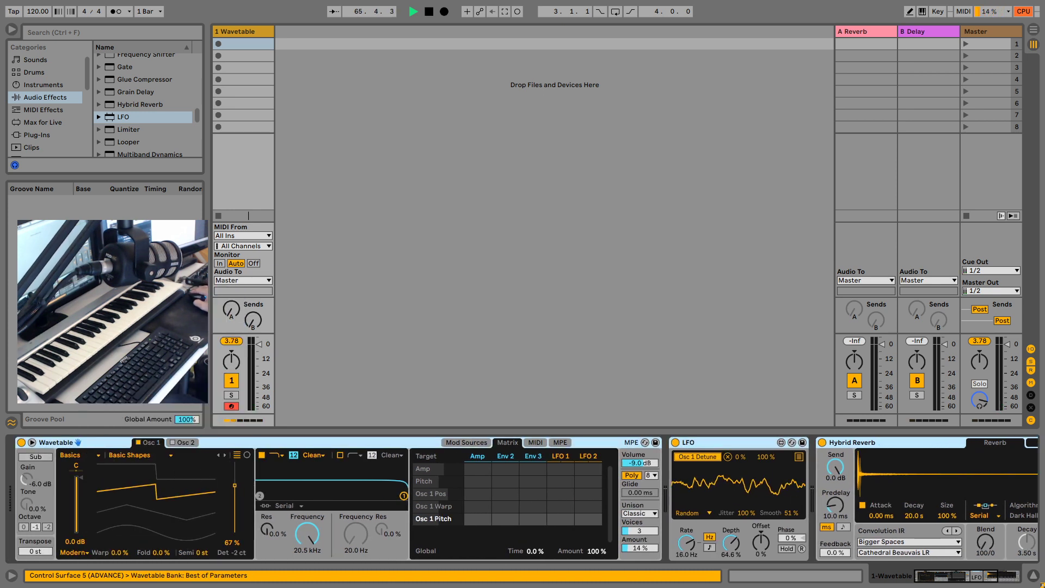
# Show the Instrument Rack's chain list and rename the Wavetable chain "main pad"
pyautogui.click(21, 478)
pyautogui.click(22, 486)
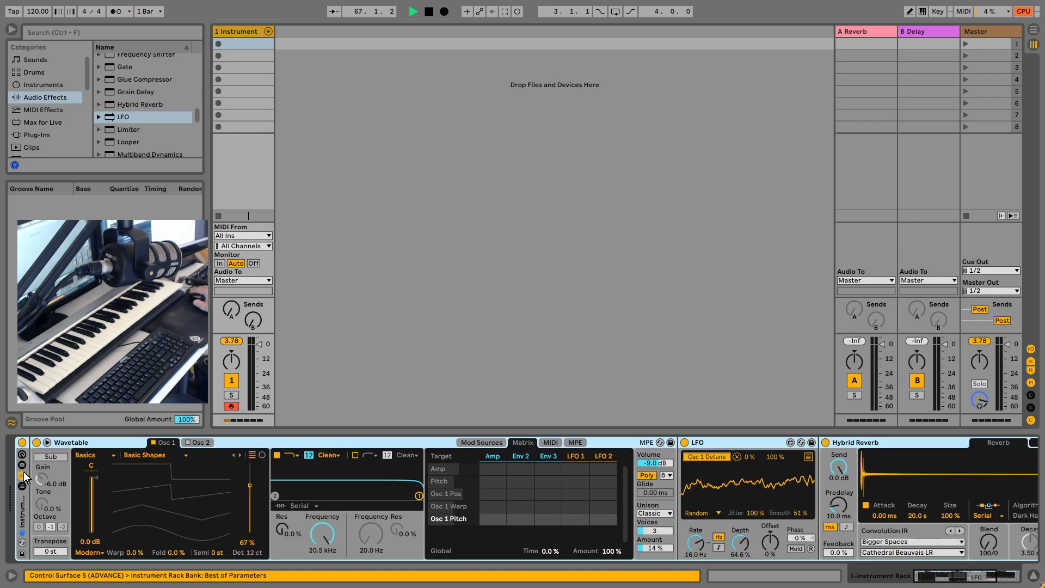
pyautogui.click(22, 465)
pyautogui.click(22, 476)
pyautogui.hotkey('ctrl', 'r')
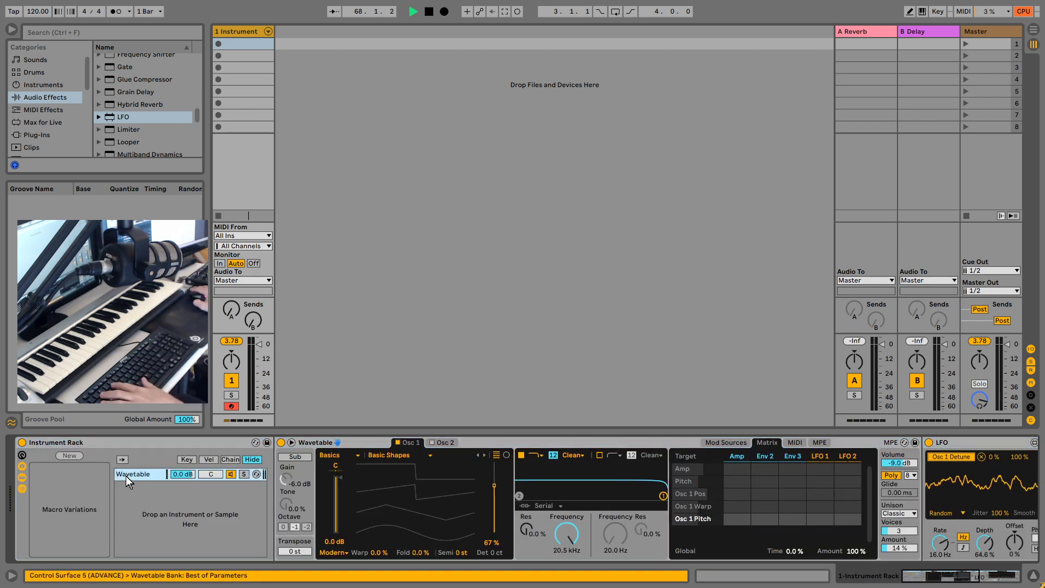
pyautogui.write('main pad')
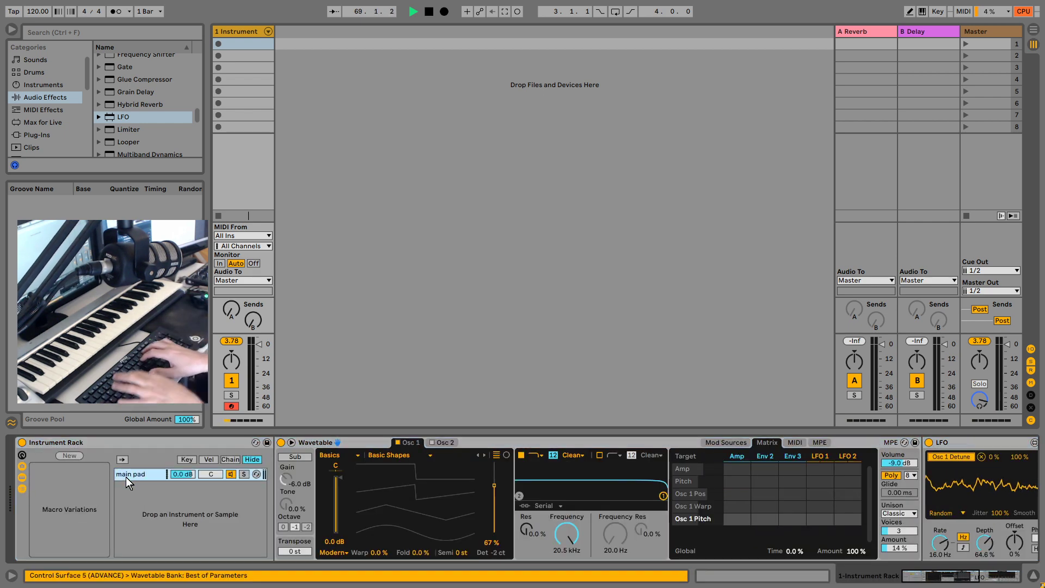
# Add a new Wavetable as the rack's second chain and place an Arpeggiator before it
pyautogui.click(51, 86)
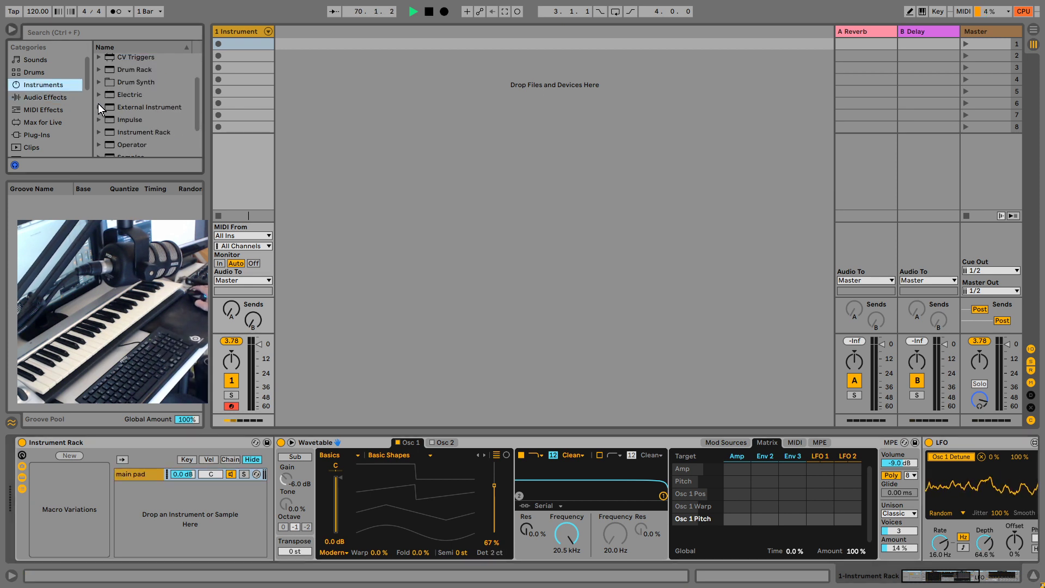
pyautogui.moveTo(121, 148); pyautogui.dragTo(181, 509)
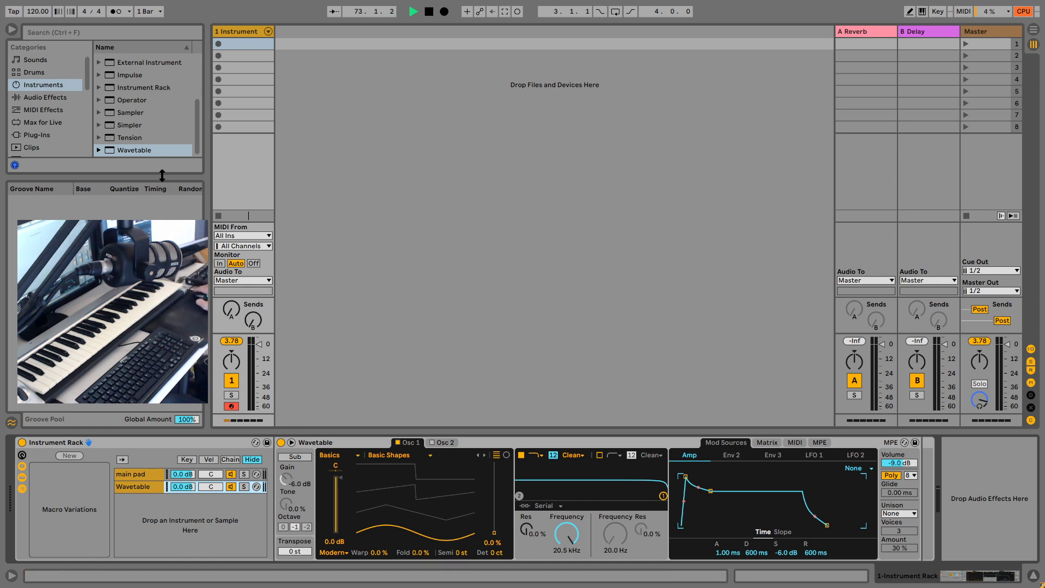
pyautogui.click(49, 112)
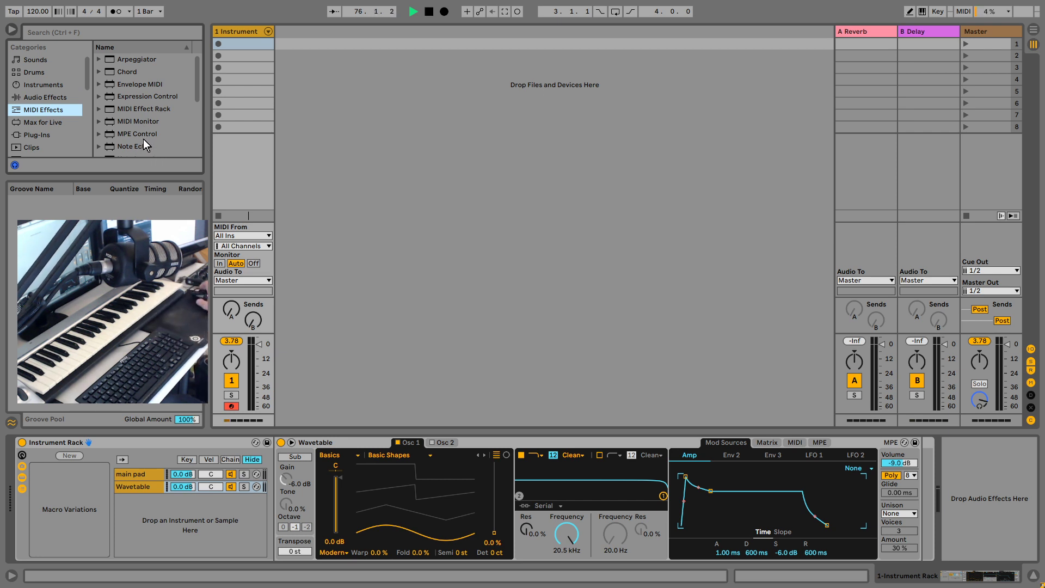
pyautogui.moveTo(130, 60); pyautogui.dragTo(127, 493)
# Solo the second chain and rename it "Arp"
pyautogui.click(244, 487)
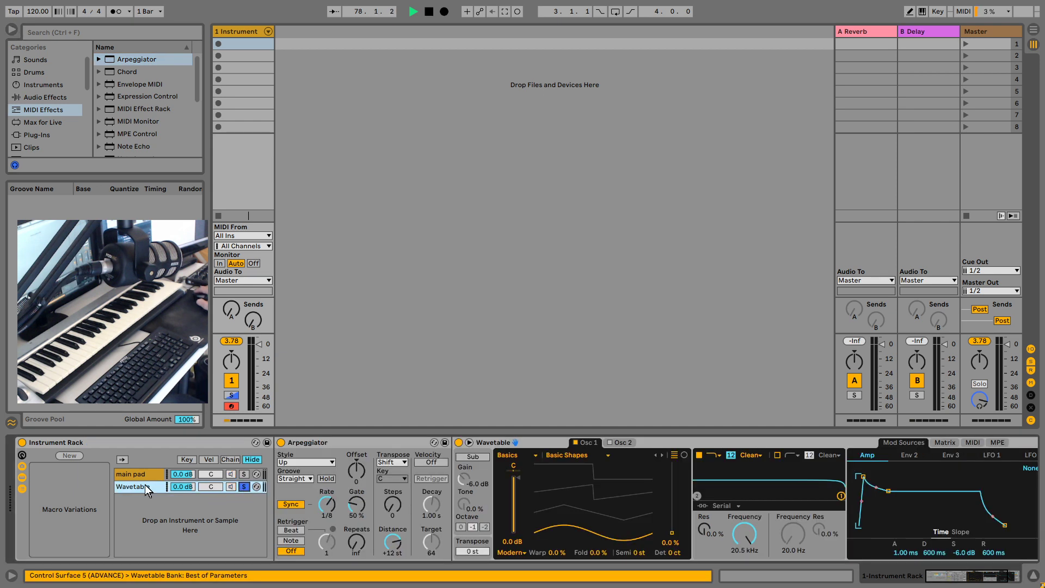
pyautogui.hotkey('ctrl', 'r')
pyautogui.write('Arp4')
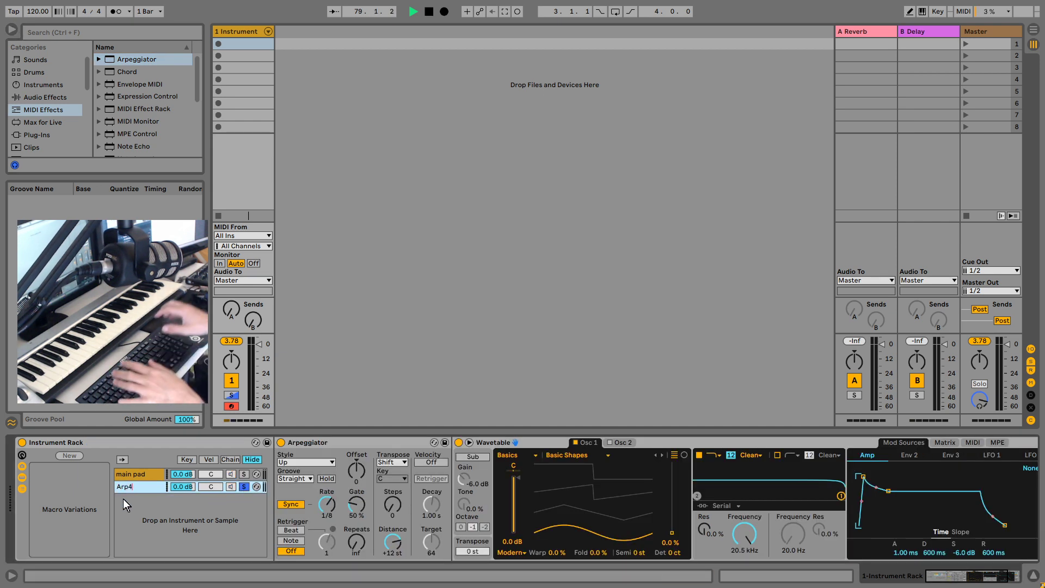
pyautogui.press('BackSpace')
pyautogui.press('Return')
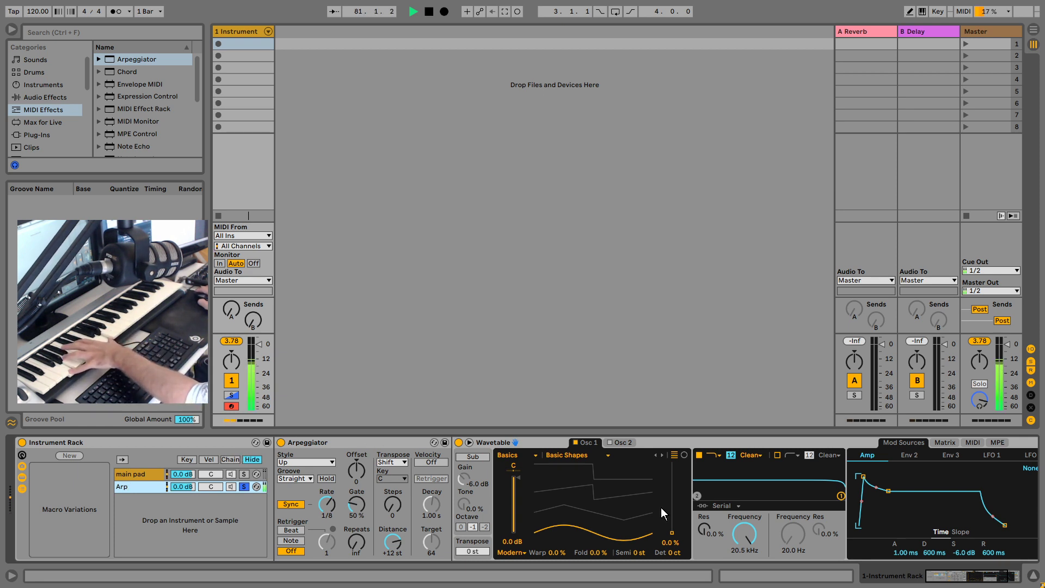
# Set the Osc 1 wavetable position of the Arp chain's Wavetable to 68%
pyautogui.moveTo(660, 507); pyautogui.dragTo(579, 493)
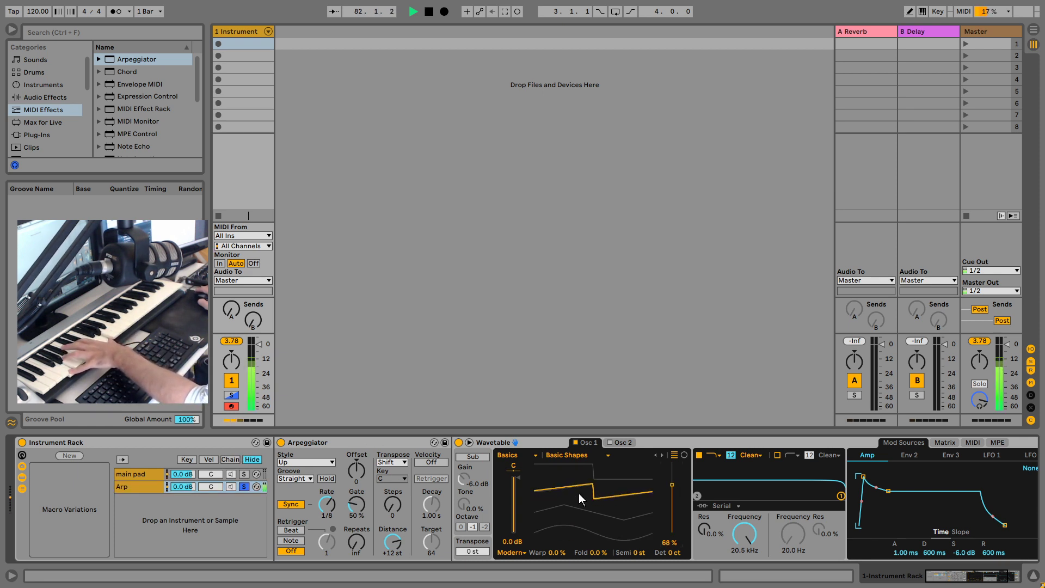
# Switch the Arp chain's Arpeggiator to a free rate of 69.4 ms and set its Wavetable's amp release to 30.8 ms
pyautogui.click(291, 504)
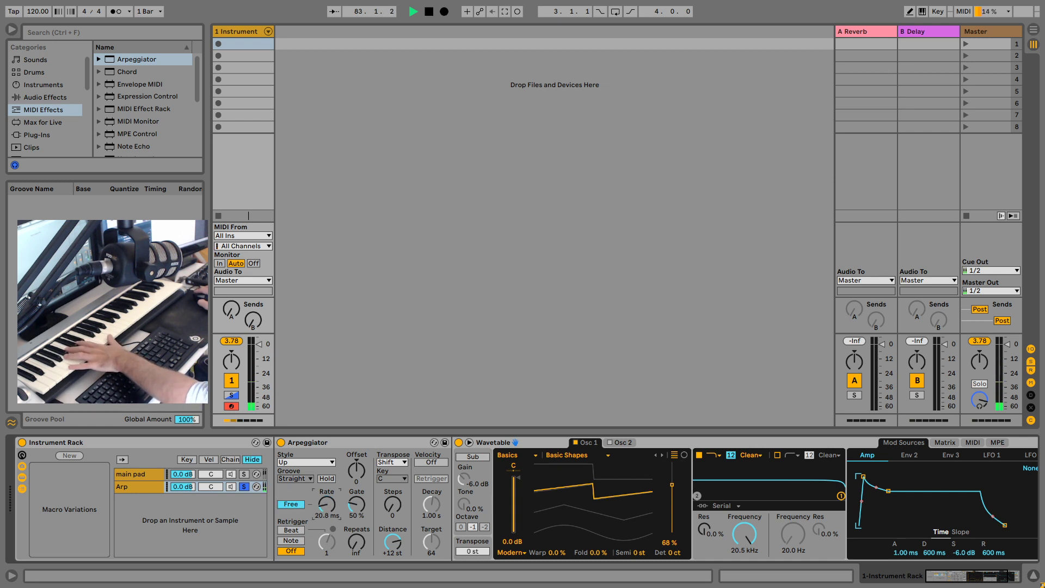
pyautogui.moveTo(326, 504); pyautogui.dragTo(326, 445)
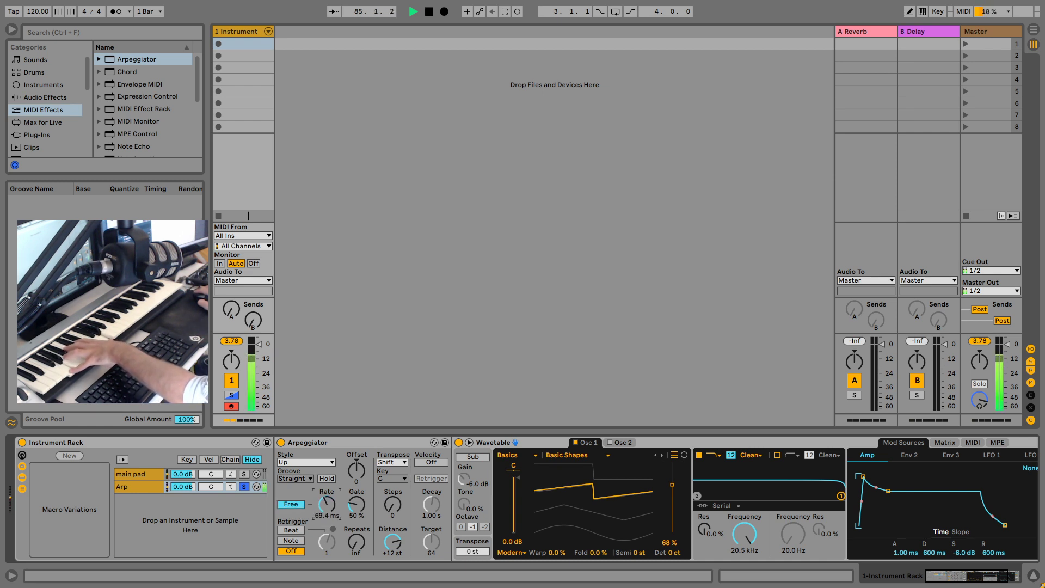
pyautogui.moveTo(957, 579); pyautogui.dragTo(963, 578)
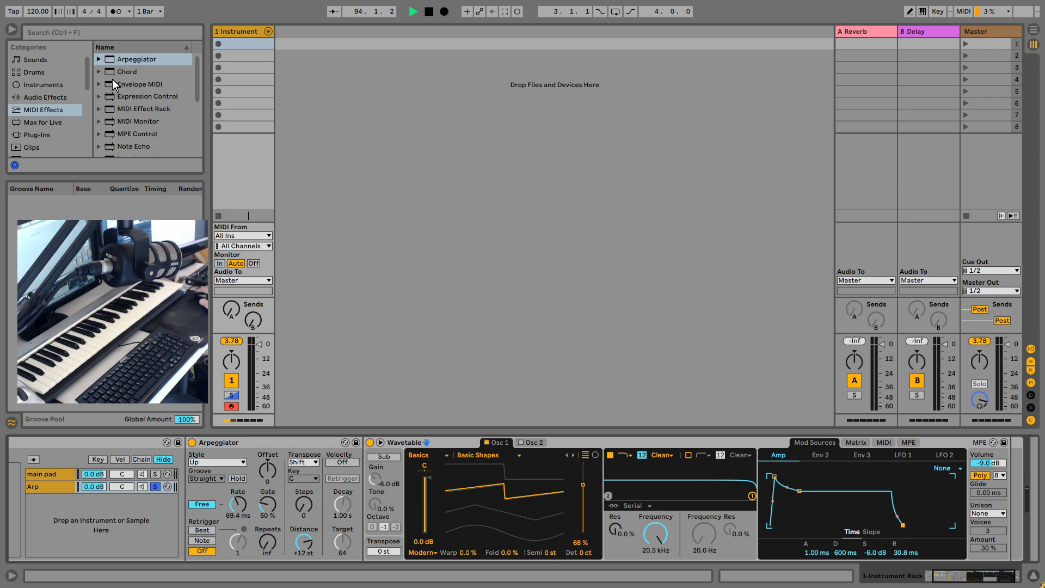
# Insert a Pitch device before the Arpeggiator in the Arp chain and set its pitch to -128 st
pyautogui.scroll(-5, 149, 123)
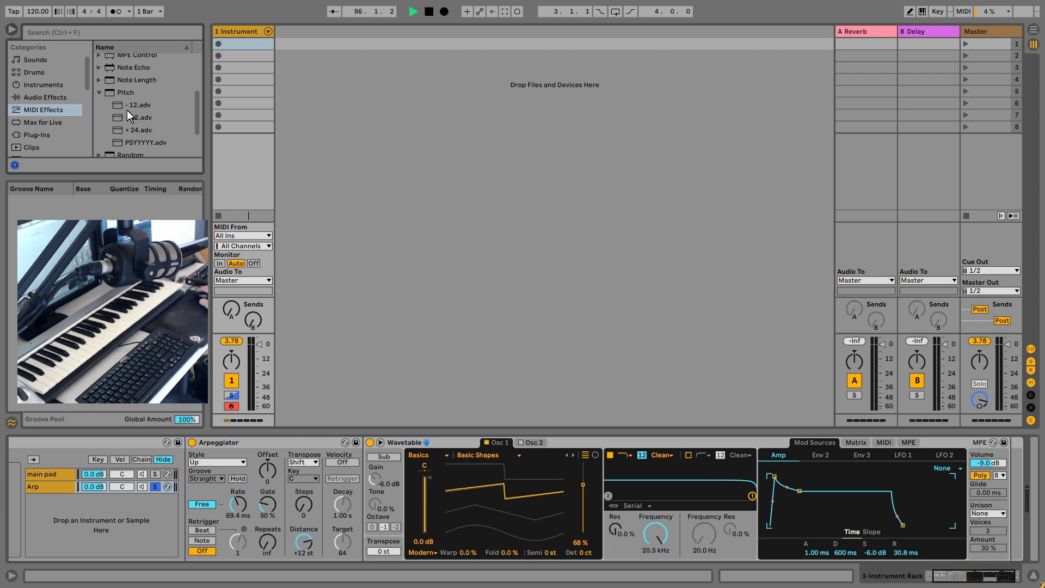
pyautogui.scroll(-2, 133, 113)
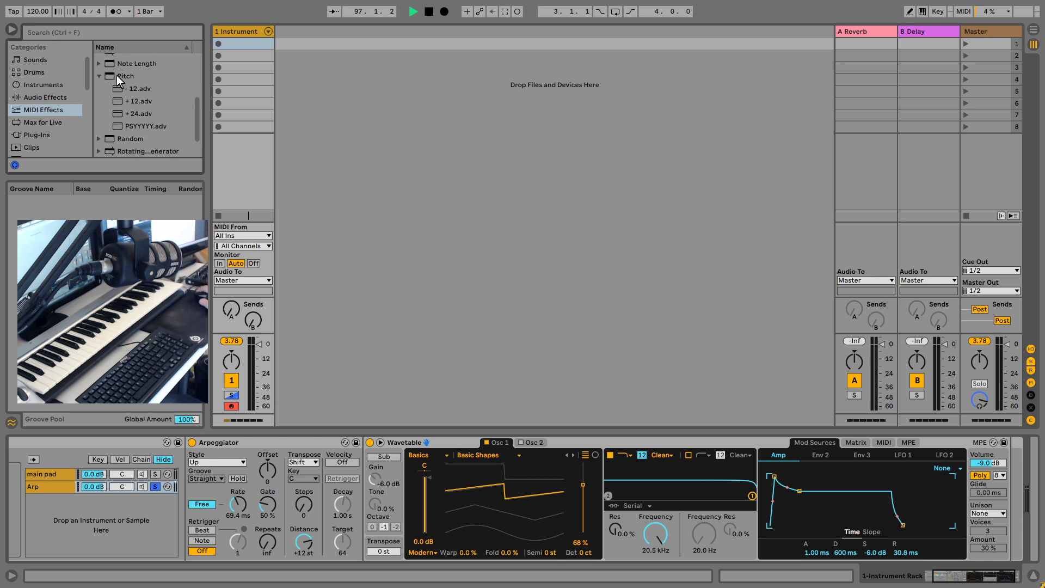
pyautogui.moveTo(116, 75); pyautogui.dragTo(191, 474)
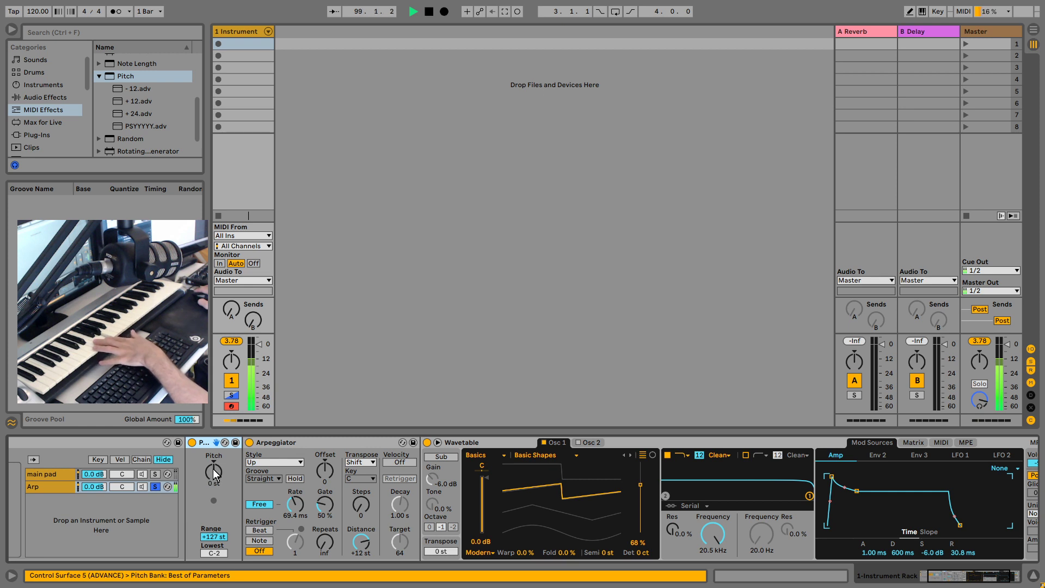
pyautogui.moveTo(212, 468); pyautogui.dragTo(212, 525)
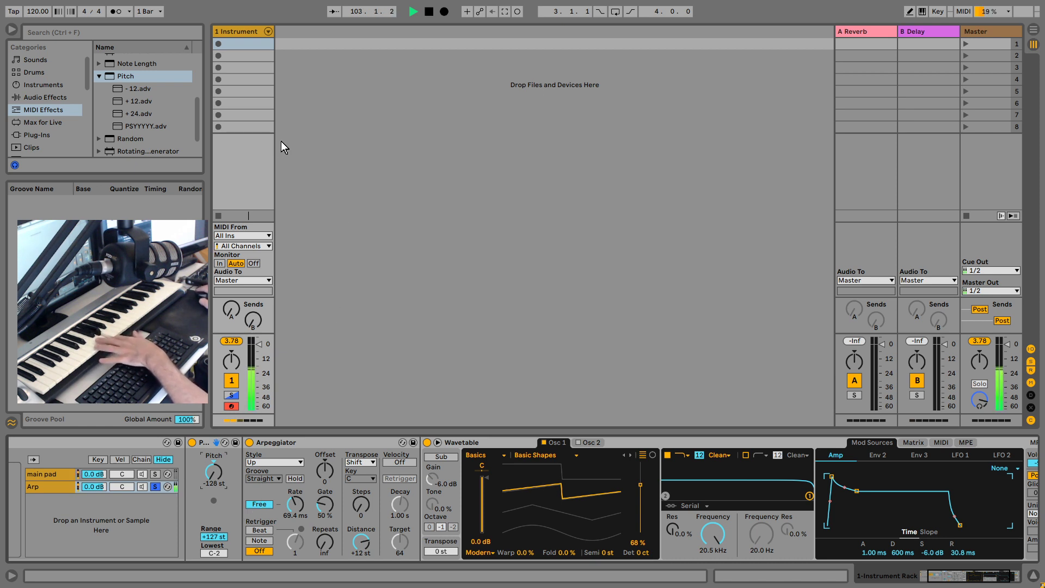
pyautogui.click(219, 43)
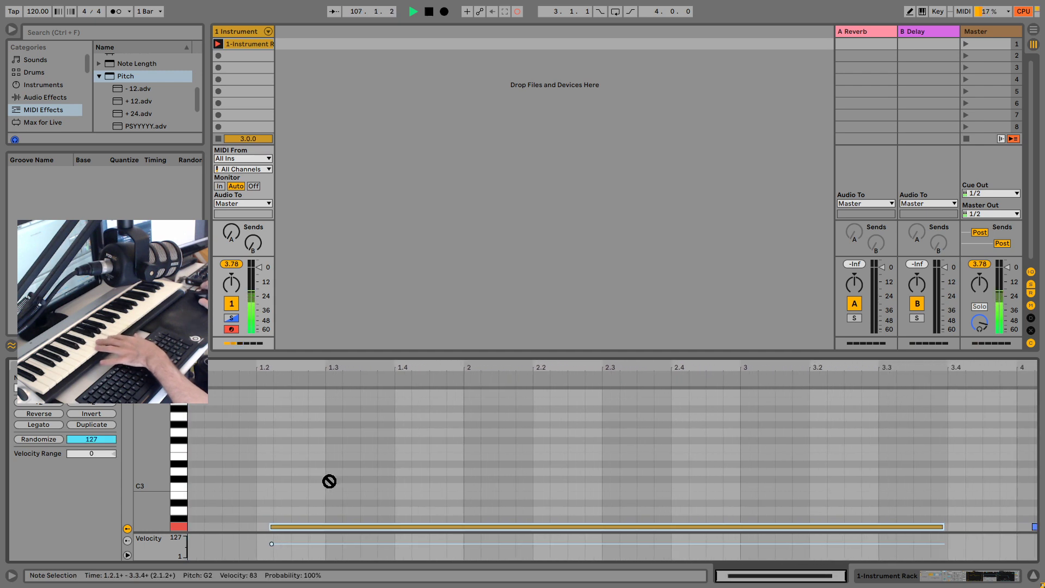
pyautogui.press('space')
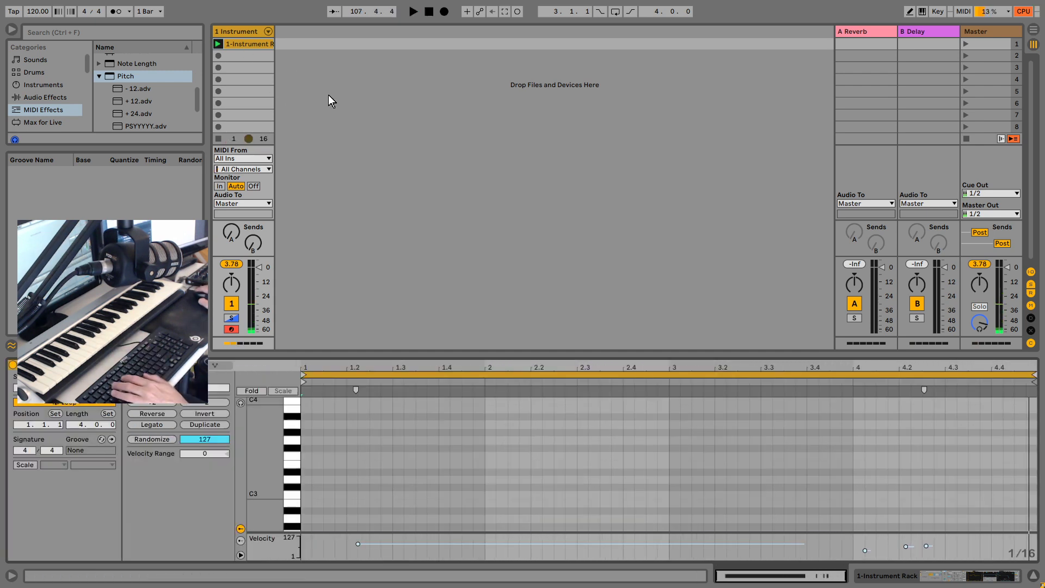
pyautogui.hotkey('ctrl', 'z')
pyautogui.click(248, 27)
pyautogui.click(248, 31)
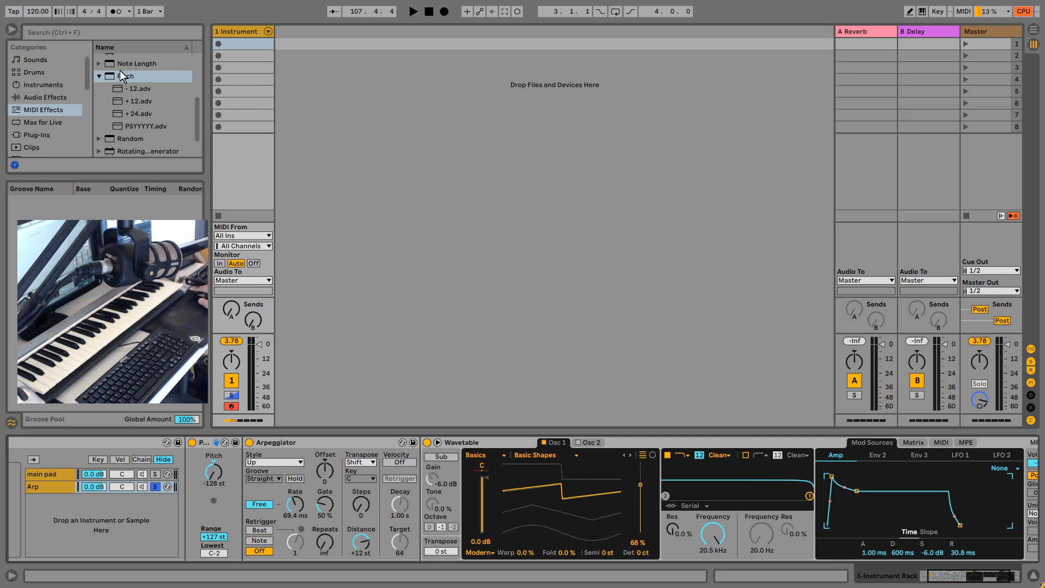
# Add a second Pitch device set to +55 st before the Arpeggiator, and create an empty MIDI clip in the track's first slot
pyautogui.moveTo(120, 73); pyautogui.dragTo(244, 481)
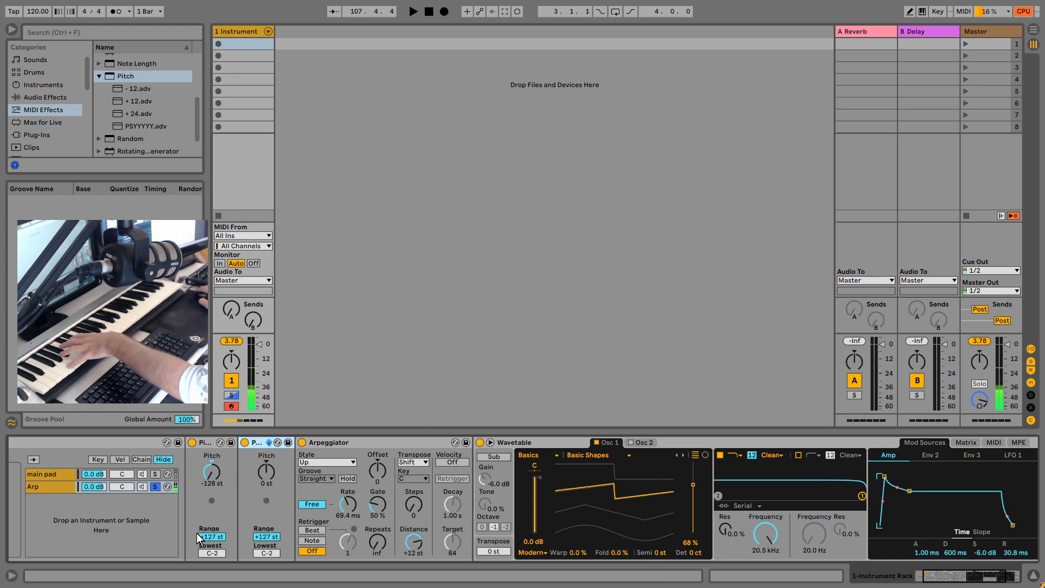
pyautogui.doubleClick(246, 43)
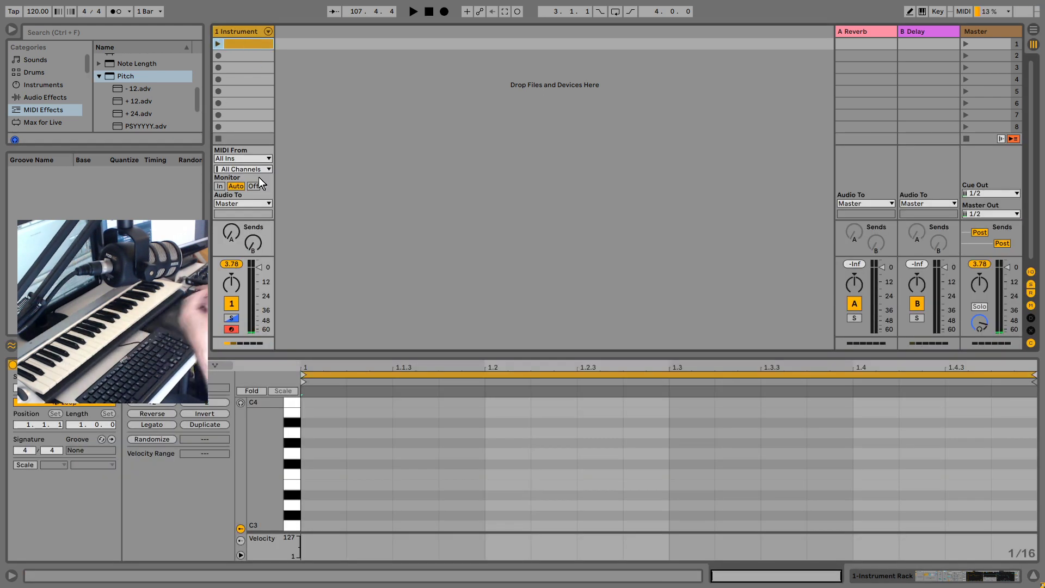
pyautogui.scroll(-10, 361, 482)
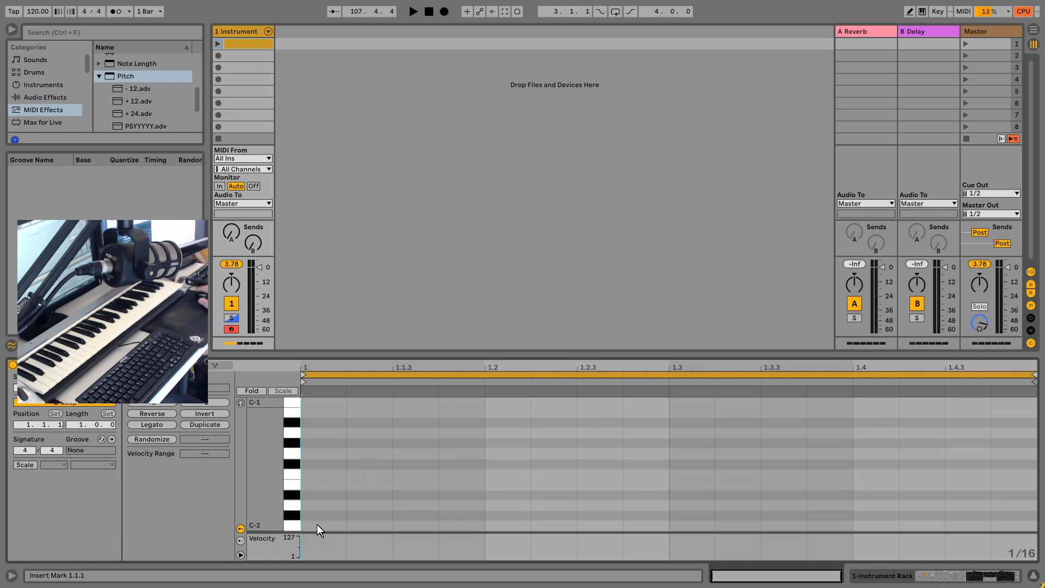
pyautogui.click(240, 31)
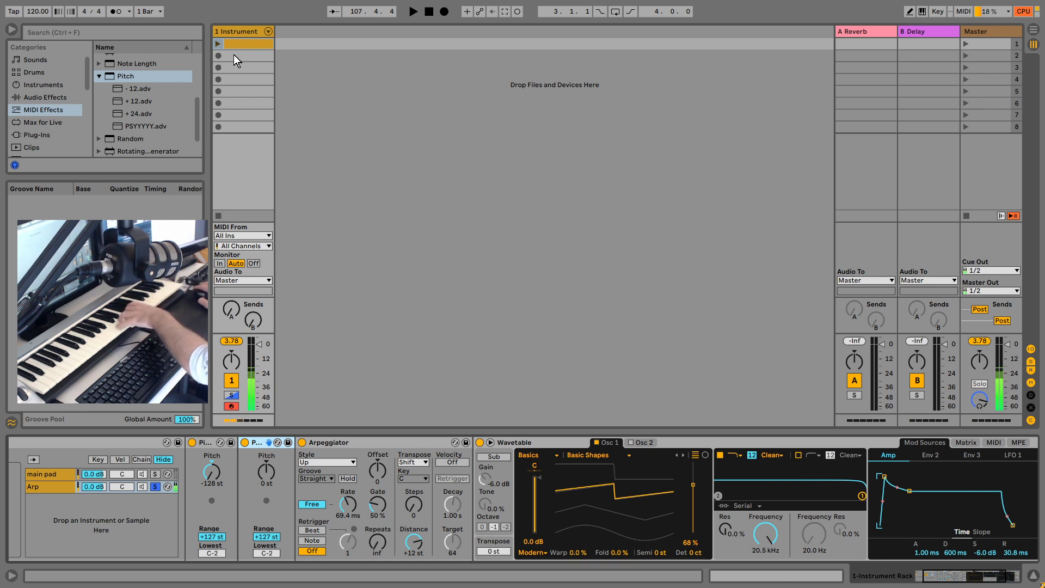
pyautogui.click(269, 472)
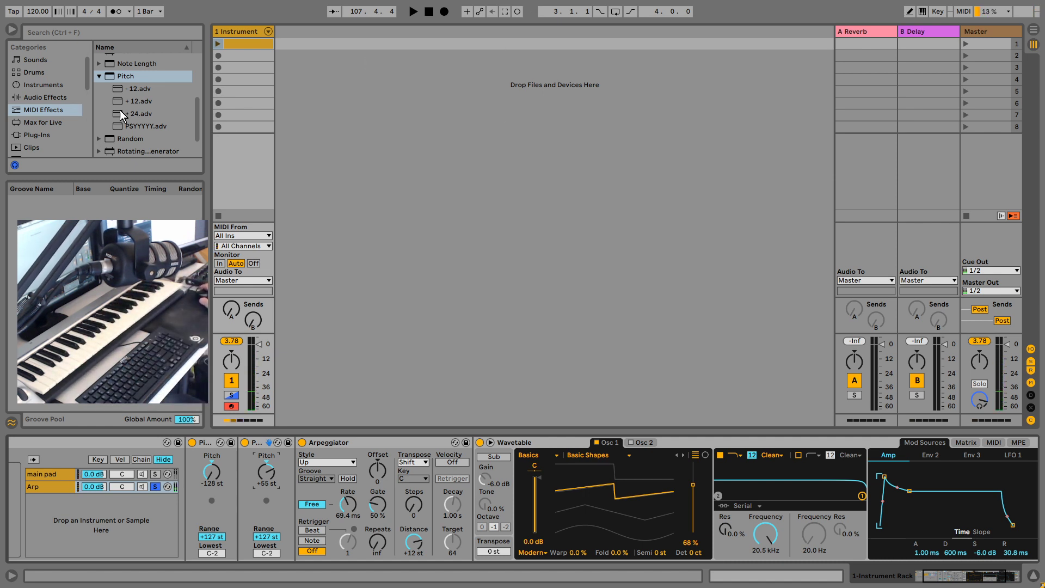
pyautogui.scroll(-2, 120, 110)
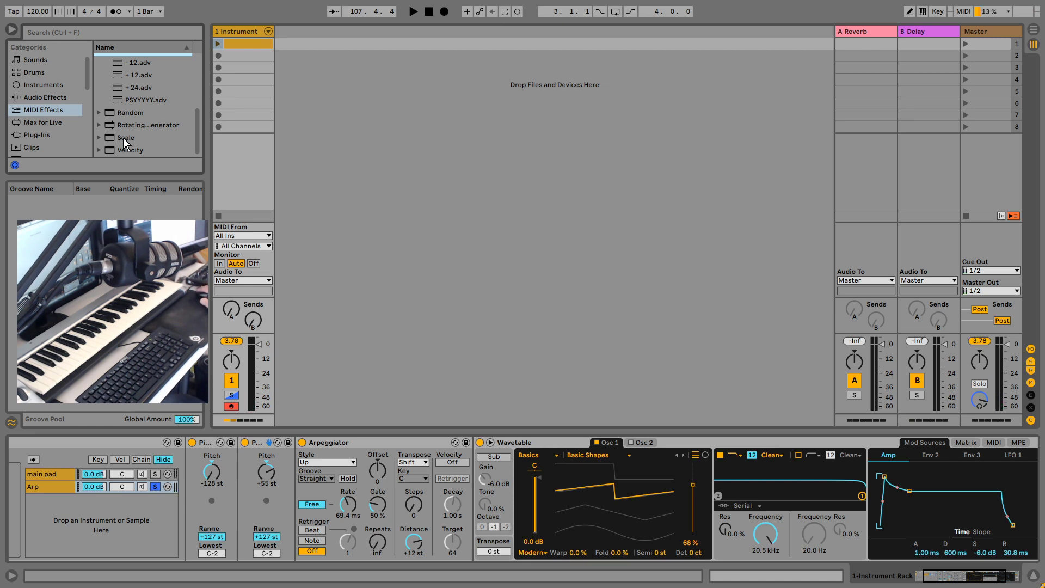
pyautogui.moveTo(123, 138); pyautogui.dragTo(299, 494)
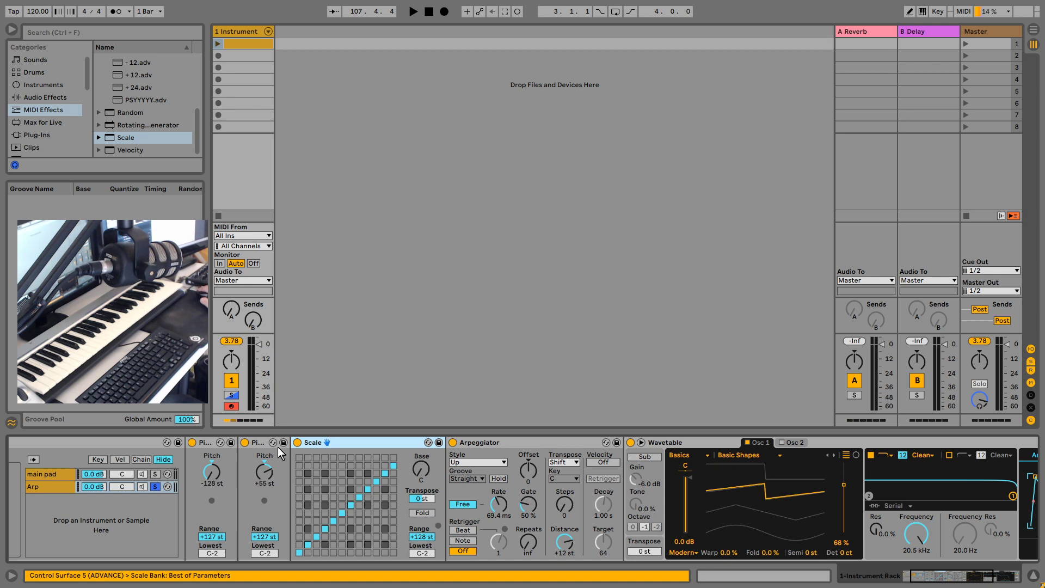
pyautogui.press('Delete')
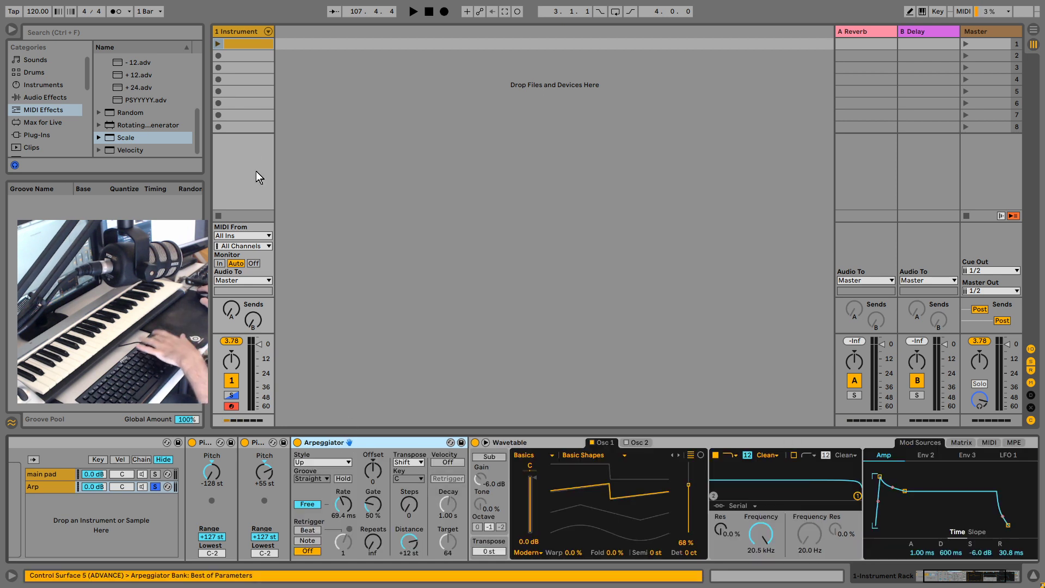
# Insert the Major Harmonic preset of the Scale effect between the Arpeggiator and the Wavetable
pyautogui.click(99, 136)
pyautogui.scroll(-5, 159, 145)
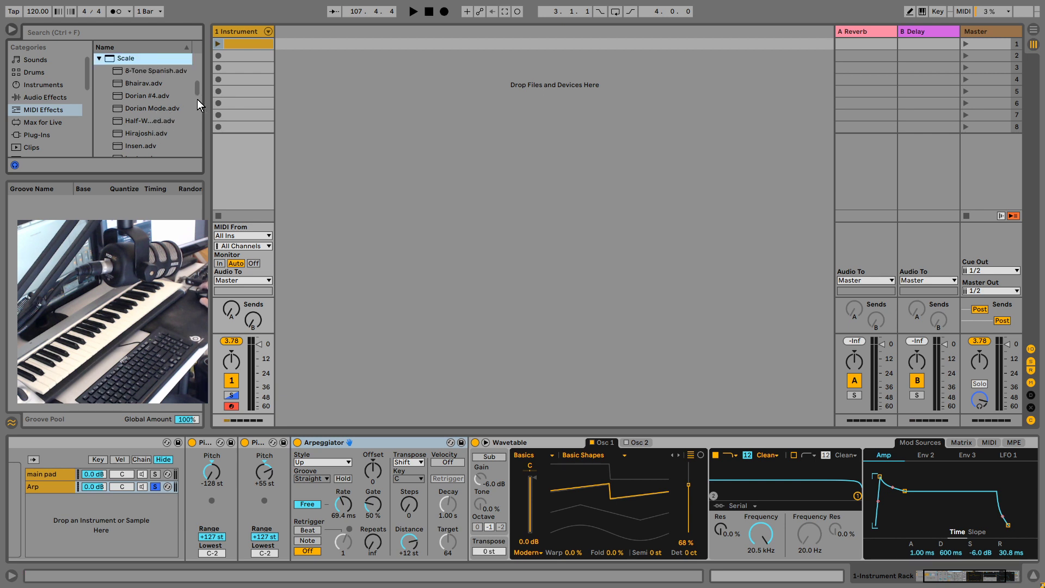
pyautogui.scroll(-3, 153, 104)
pyautogui.scroll(-3, 169, 125)
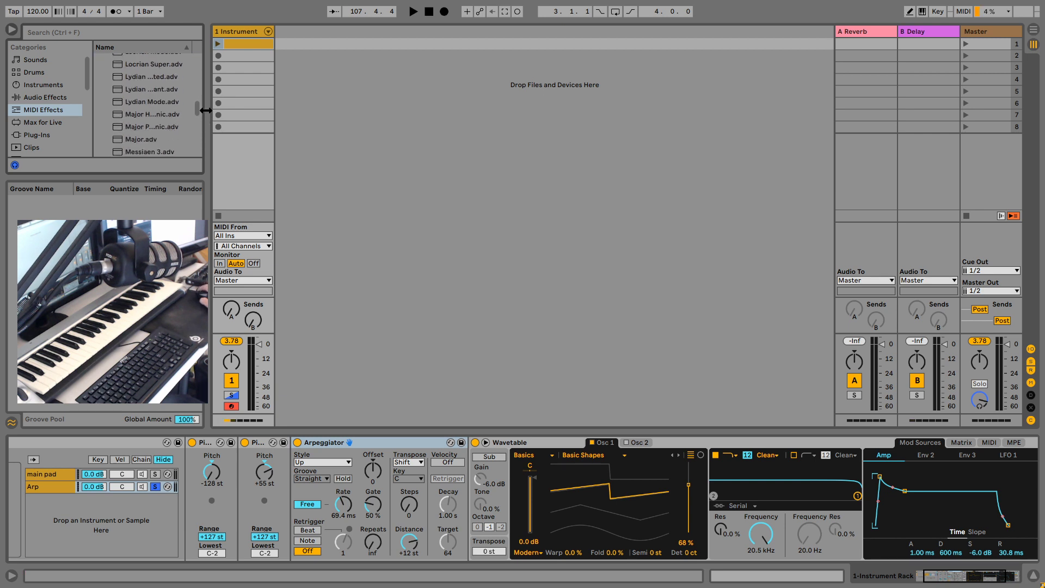
pyautogui.moveTo(204, 113); pyautogui.dragTo(252, 112)
pyautogui.click(150, 114)
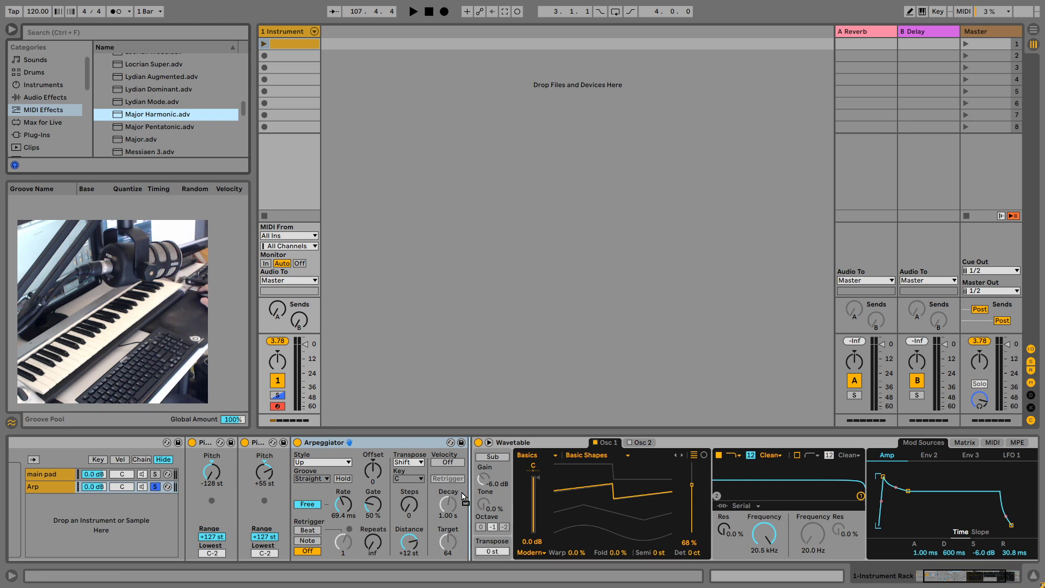
pyautogui.moveTo(469, 499); pyautogui.dragTo(472, 495)
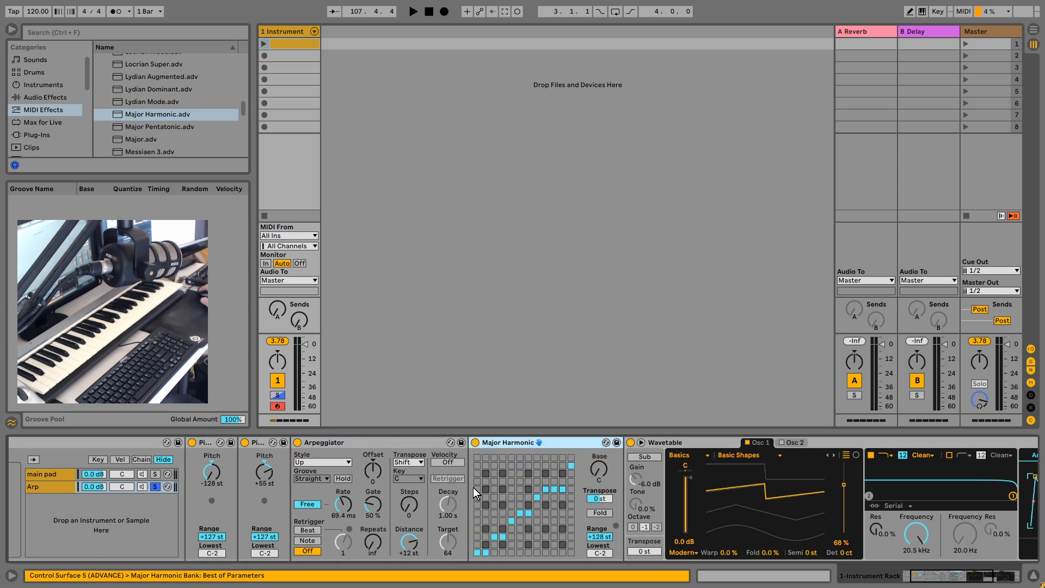
pyautogui.click(476, 551)
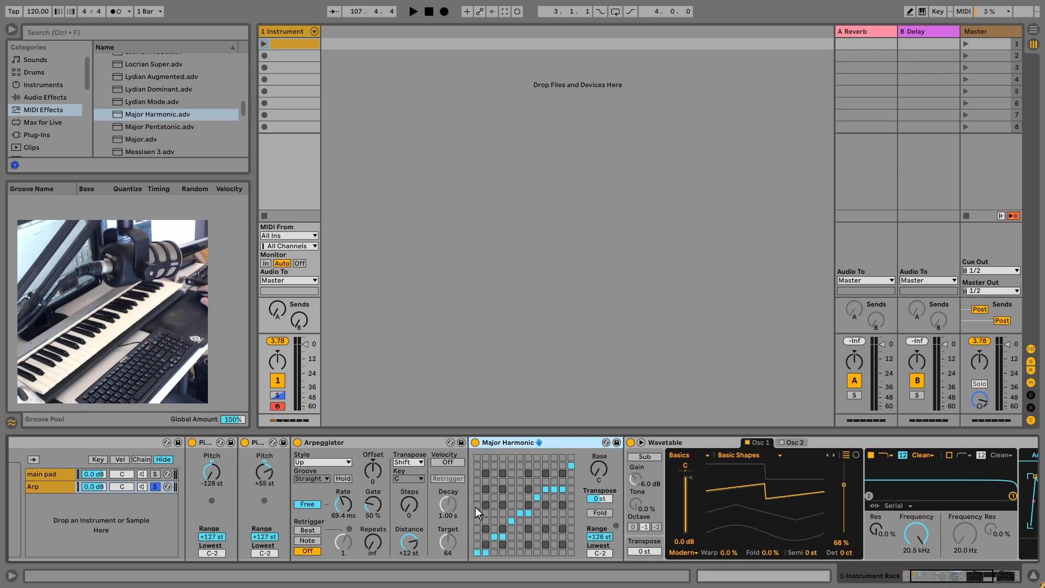
# Insert a Random device between the Arpeggiator and the Major Harmonic scale and set its chance to 100%
pyautogui.scroll(7, 177, 111)
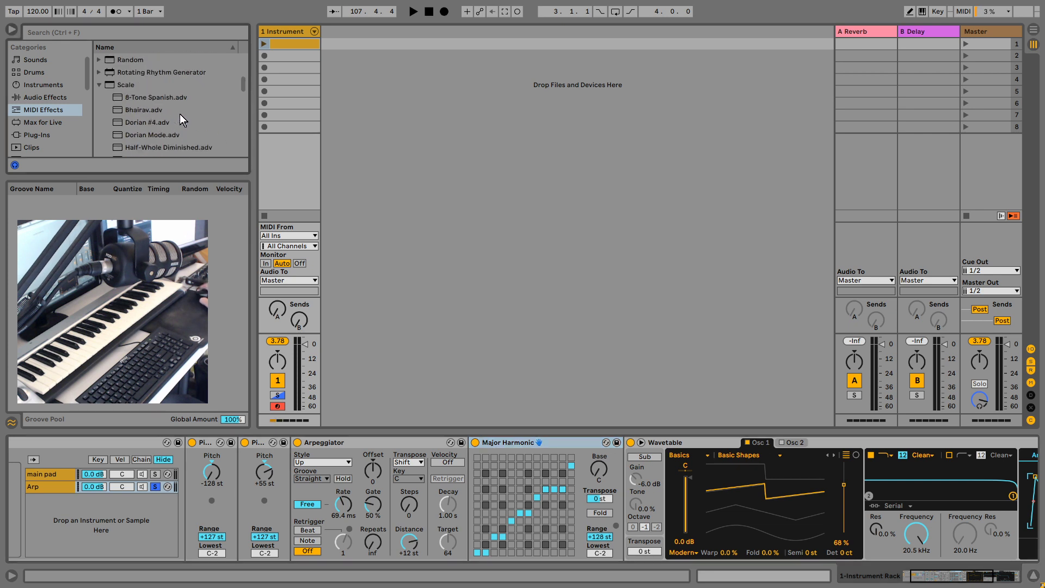
pyautogui.moveTo(111, 83); pyautogui.dragTo(472, 471)
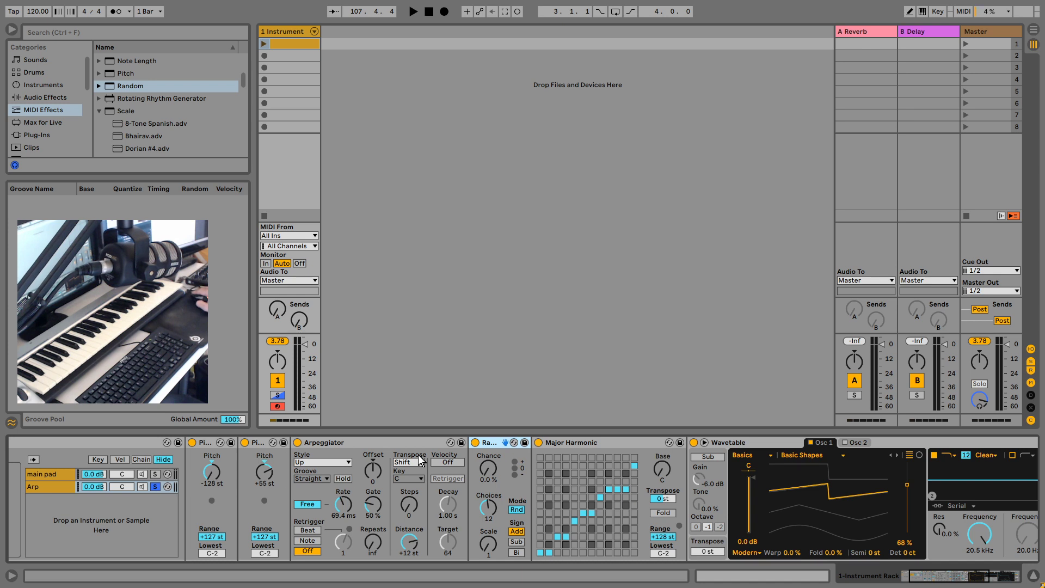
pyautogui.moveTo(489, 468); pyautogui.dragTo(489, 455)
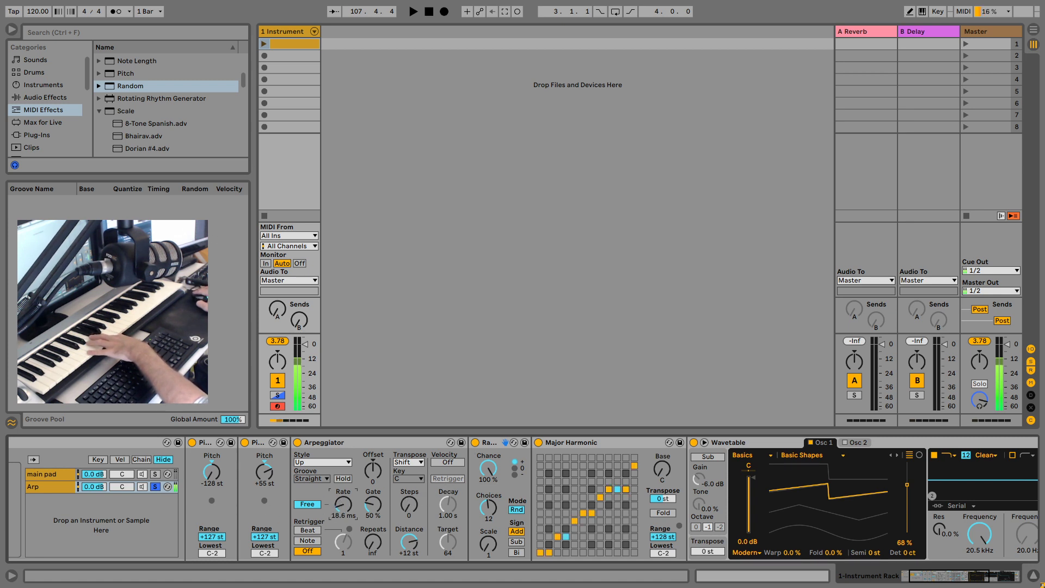
# Set the Arpeggiator's free rate to 104 ms and the Random device's scale to 2
pyautogui.moveTo(343, 504); pyautogui.dragTo(342, 508)
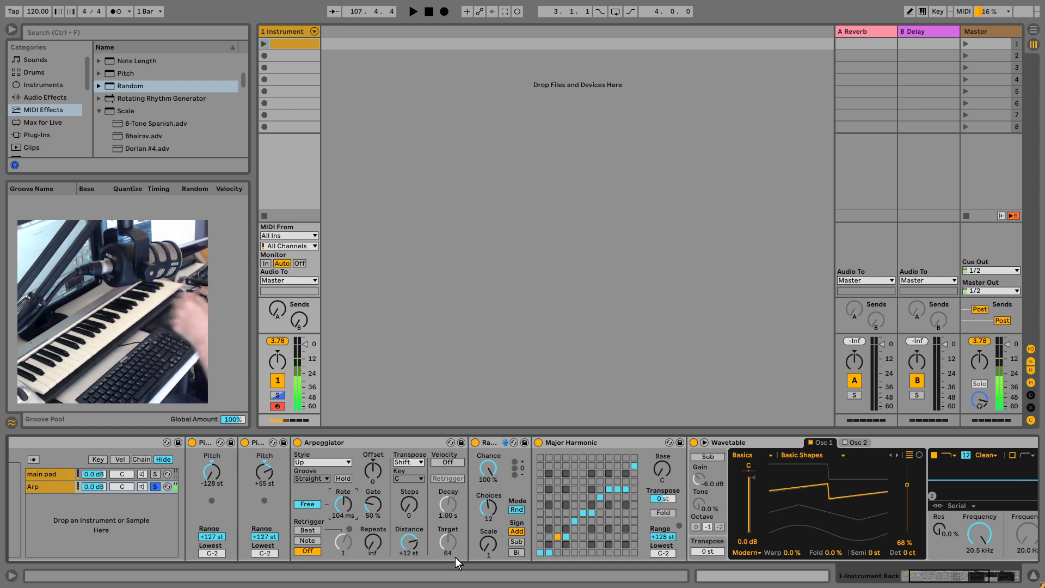
pyautogui.moveTo(491, 545); pyautogui.dragTo(491, 540)
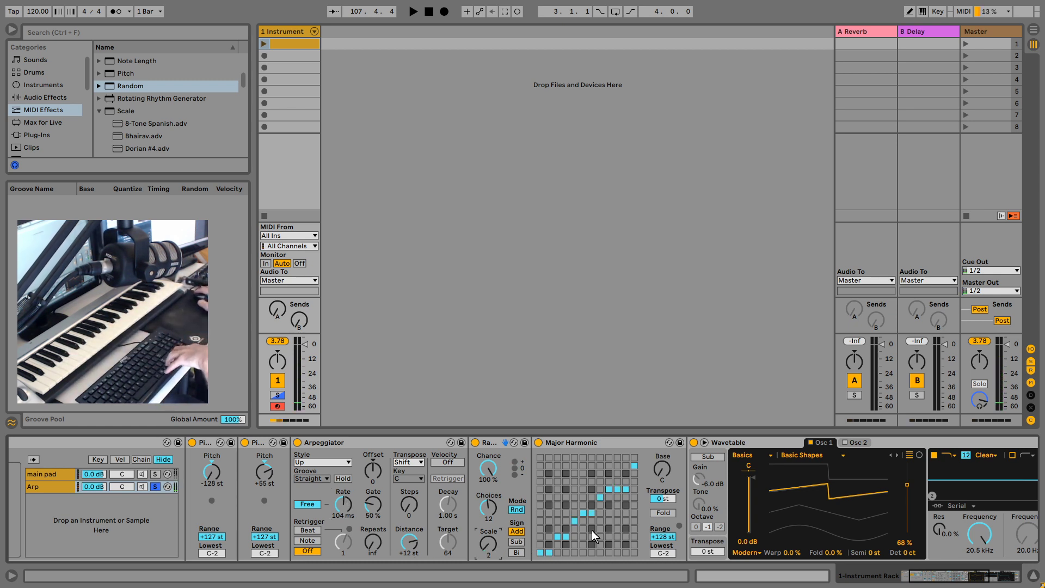
pyautogui.click(524, 227)
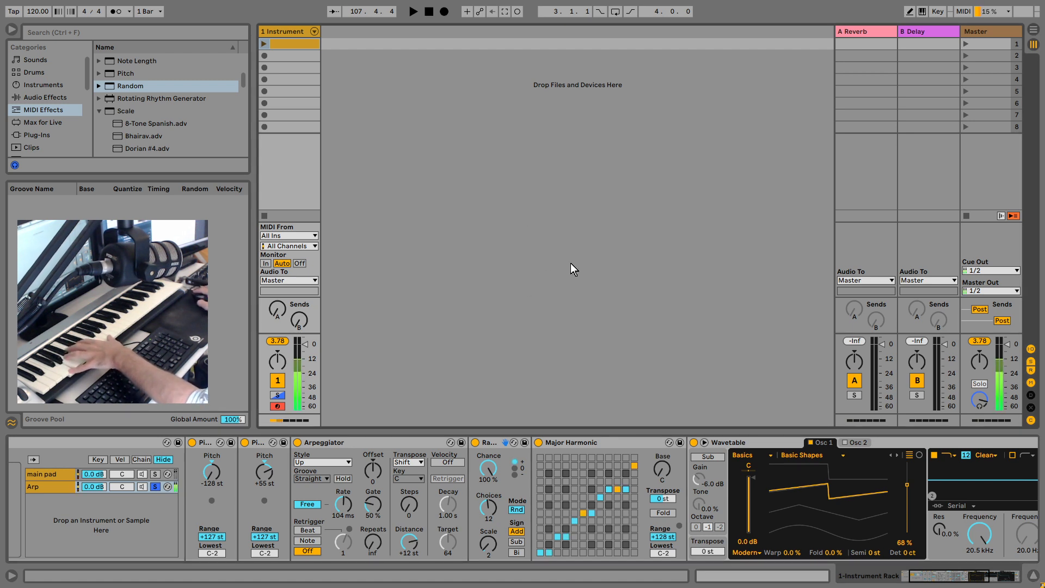
# Set the Major Harmonic scale's base to G and solo the main pad chain together with Arp
pyautogui.click(661, 469)
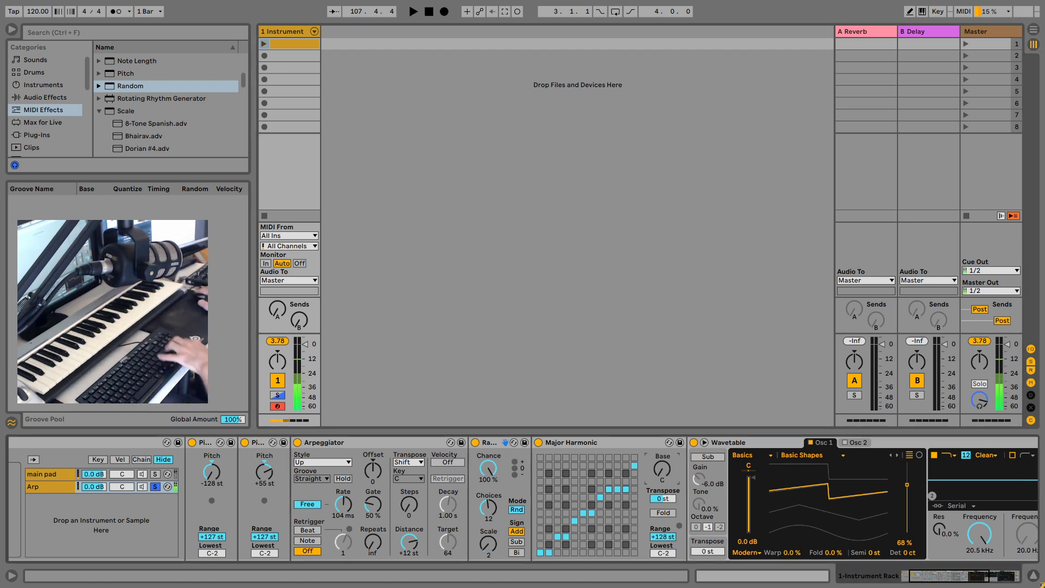
pyautogui.press('Up')
pyautogui.press('Up')
pyautogui.press('Up')
pyautogui.press('Up')
pyautogui.press('Up')
pyautogui.press('Up')
pyautogui.press('Up')
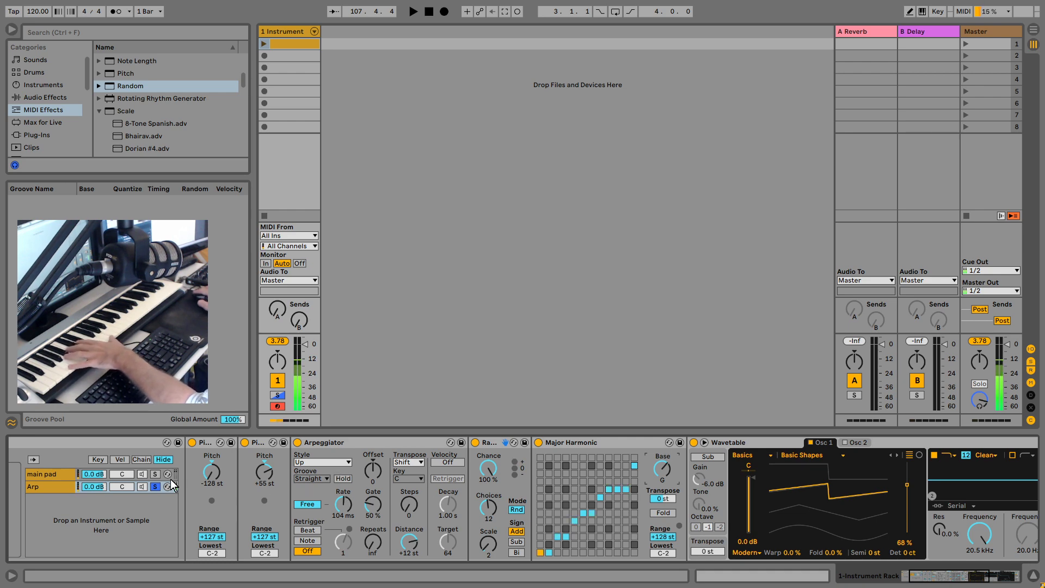
pyautogui.click(155, 474)
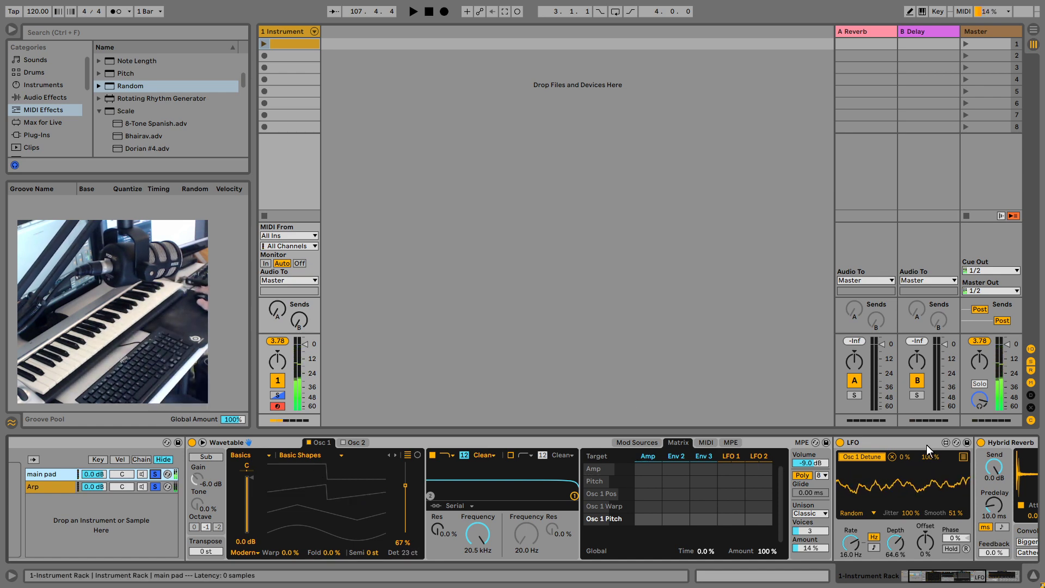
# In the Arp chain's Major Harmonic grid, remove the fifth and eighth columns' notes and raise the last column's note one row
pyautogui.click(60, 488)
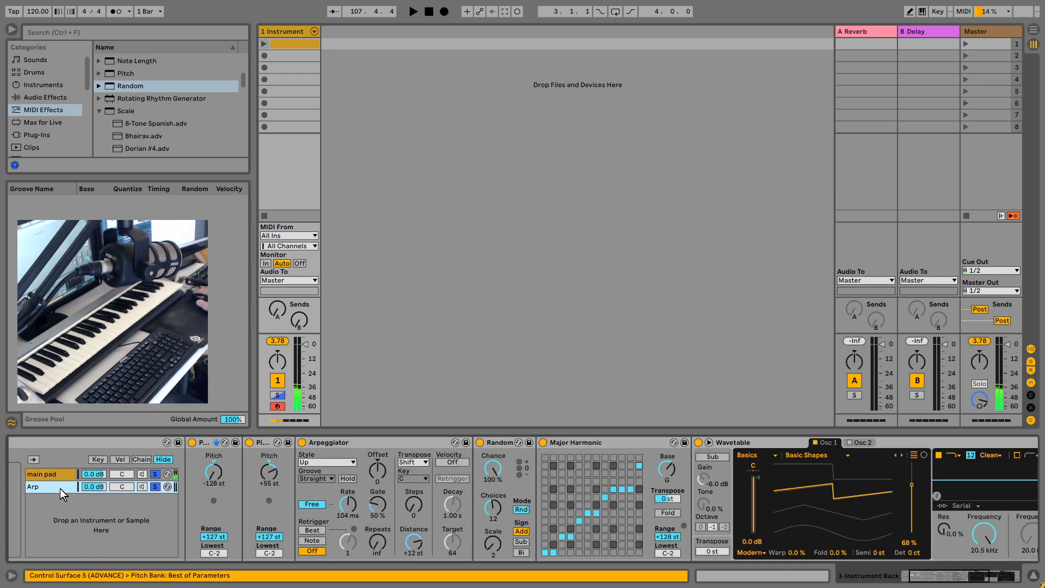
pyautogui.click(571, 536)
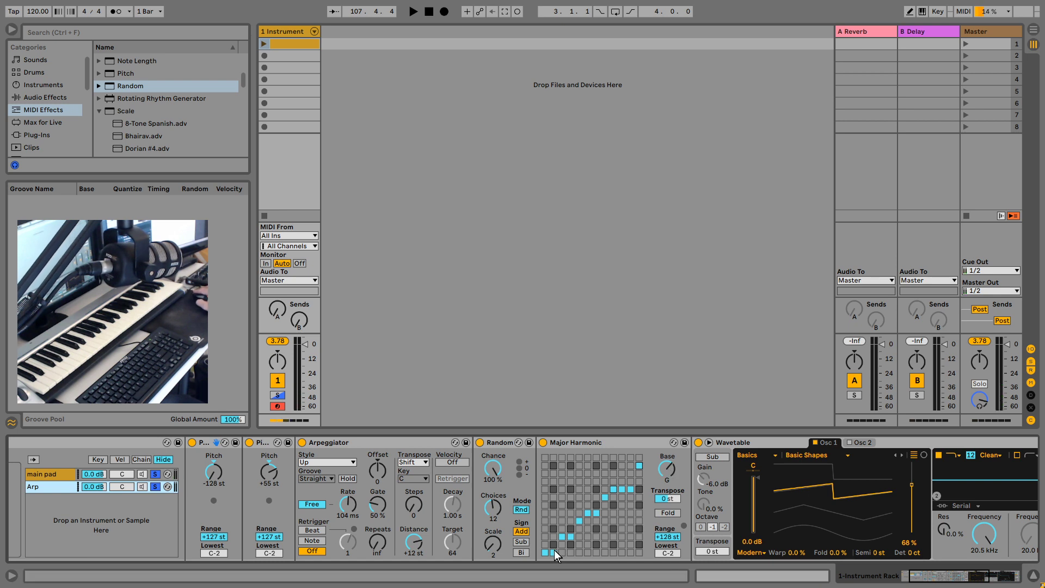
pyautogui.click(580, 521)
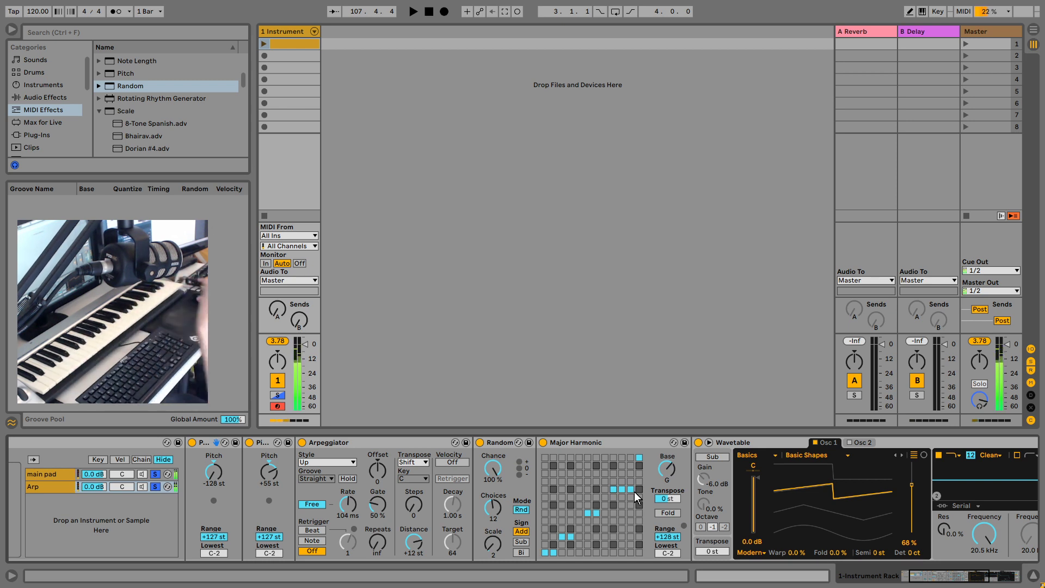
# Turn off both Pitch devices in the Arp chain and set the Random device's scale to 1
pyautogui.click(249, 443)
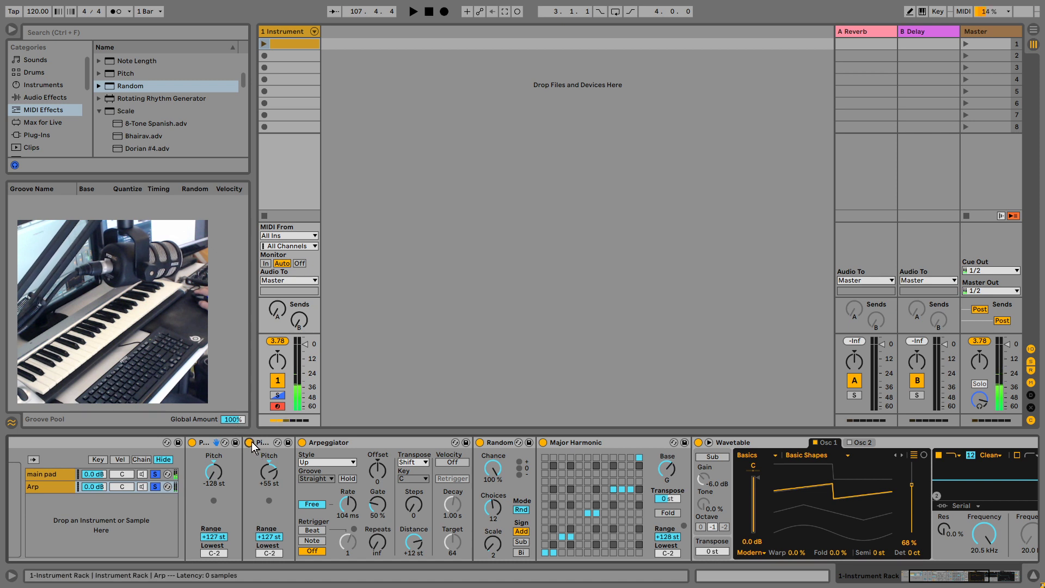
pyautogui.click(191, 443)
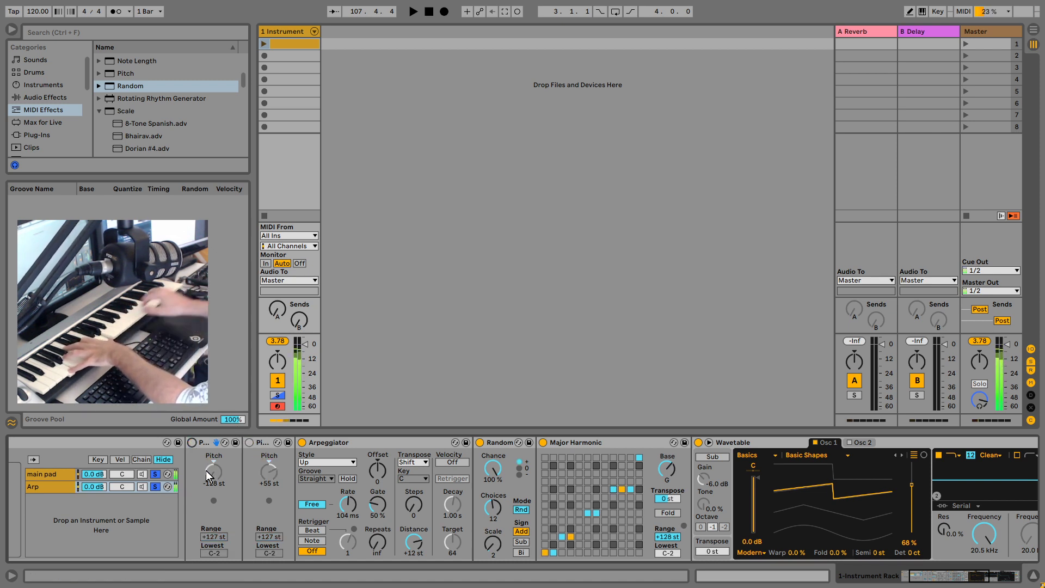
pyautogui.moveTo(493, 541); pyautogui.dragTo(488, 547)
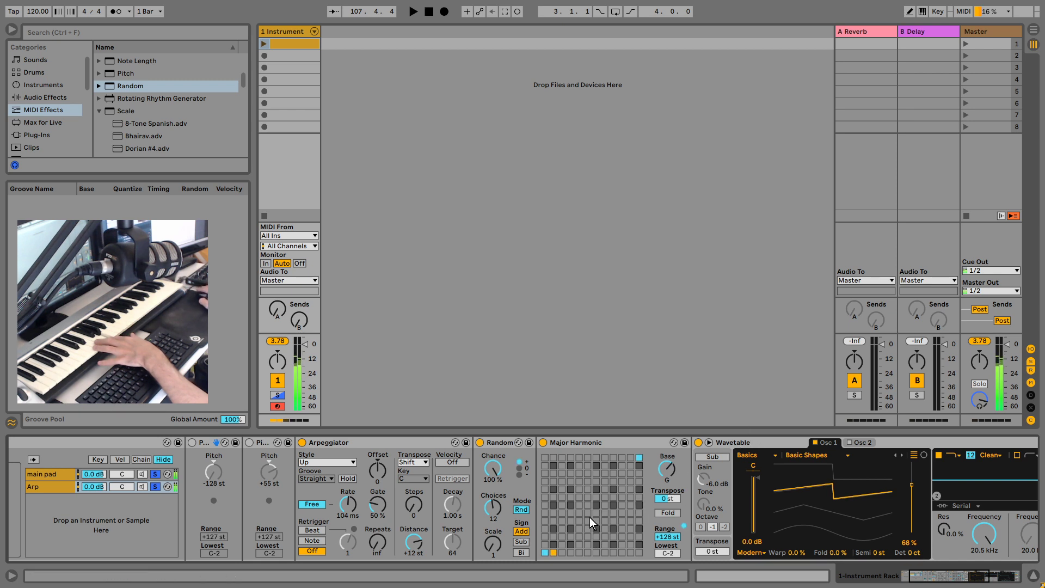
# In the Major Harmonic grid, put columns 3–4 in row 8 from the bottom, 5–6 in row 5, 7–9 in row 11 and 10–12 in row 1
pyautogui.click(562, 496)
pyautogui.click(571, 497)
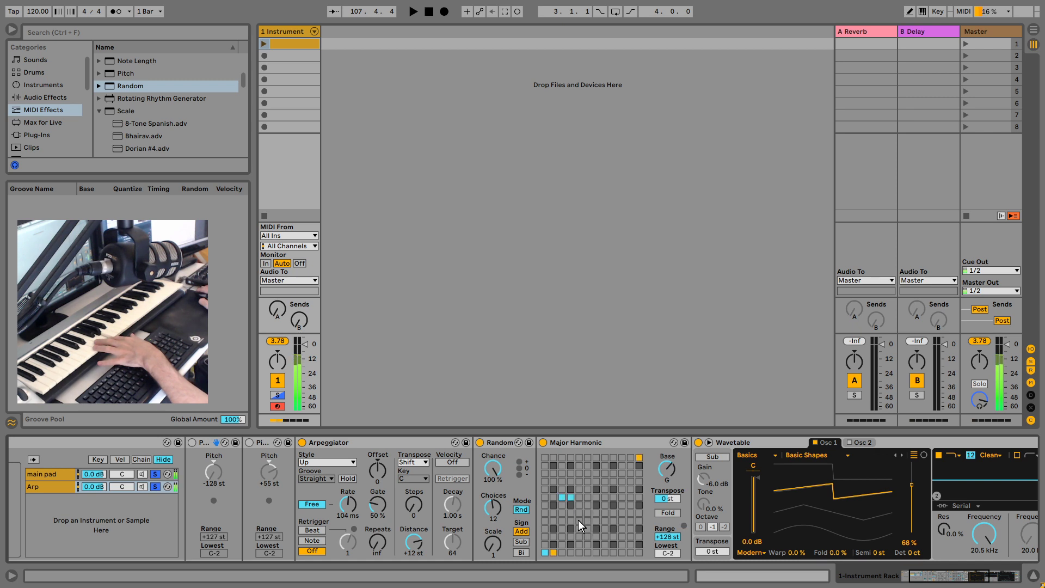
pyautogui.click(579, 521)
pyautogui.click(588, 521)
pyautogui.click(604, 473)
pyautogui.click(612, 474)
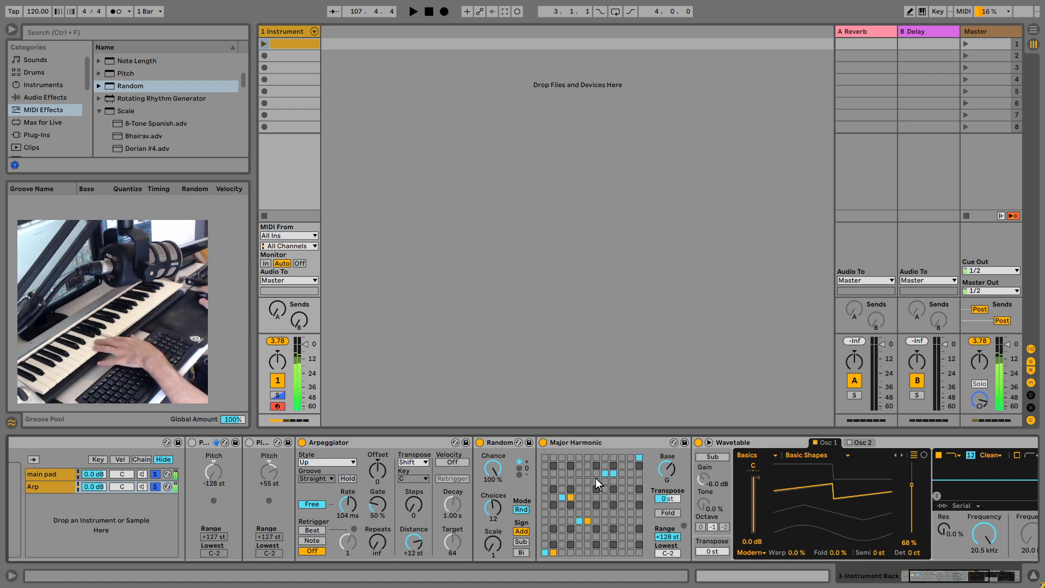
pyautogui.click(622, 481)
pyautogui.click(622, 535)
pyautogui.click(629, 536)
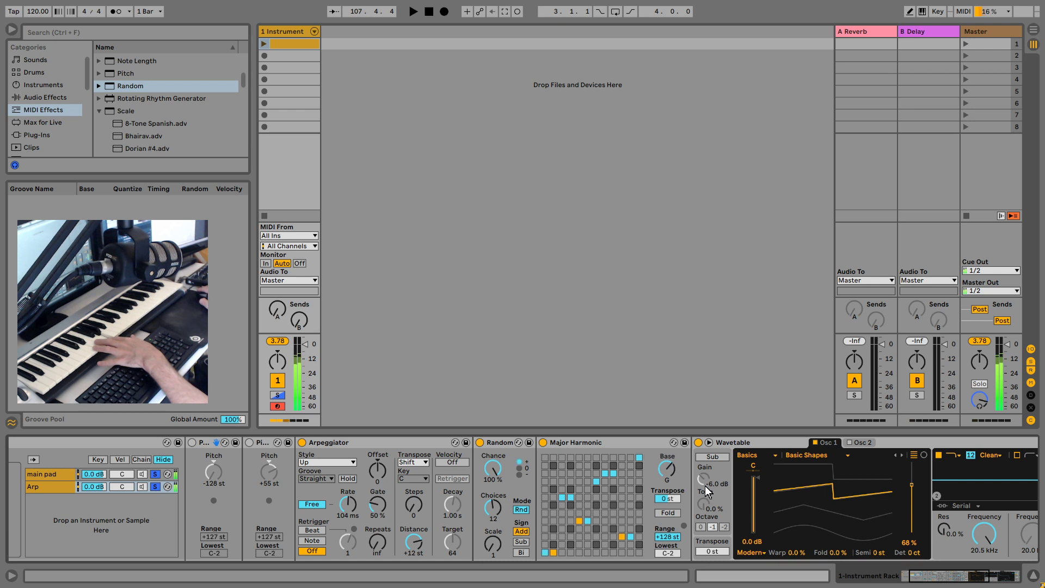
pyautogui.click(628, 537)
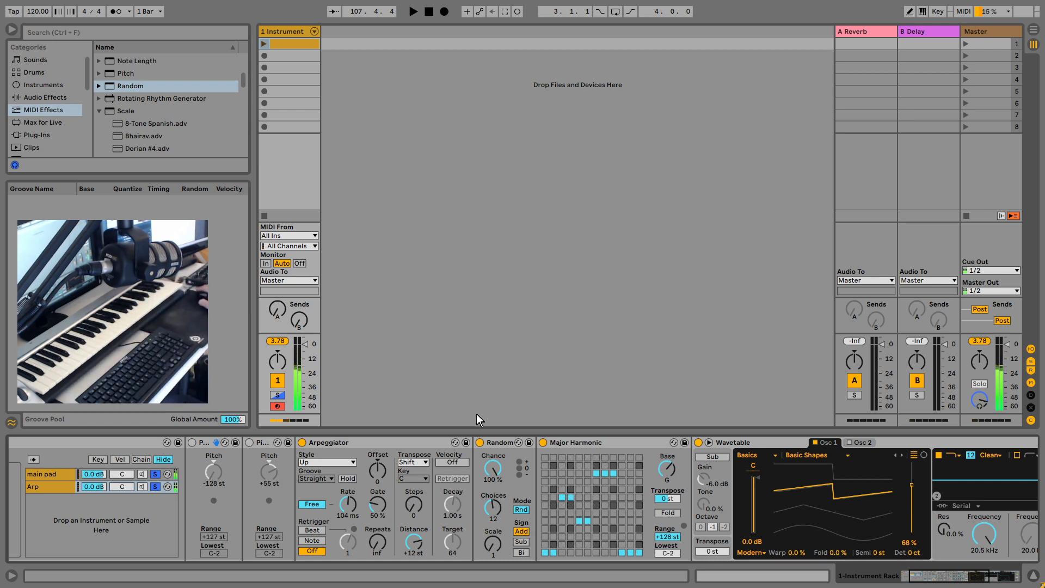
# Set the Arpeggiator's style to Random and delete both Pitch devices from the Arp chain
pyautogui.click(308, 463)
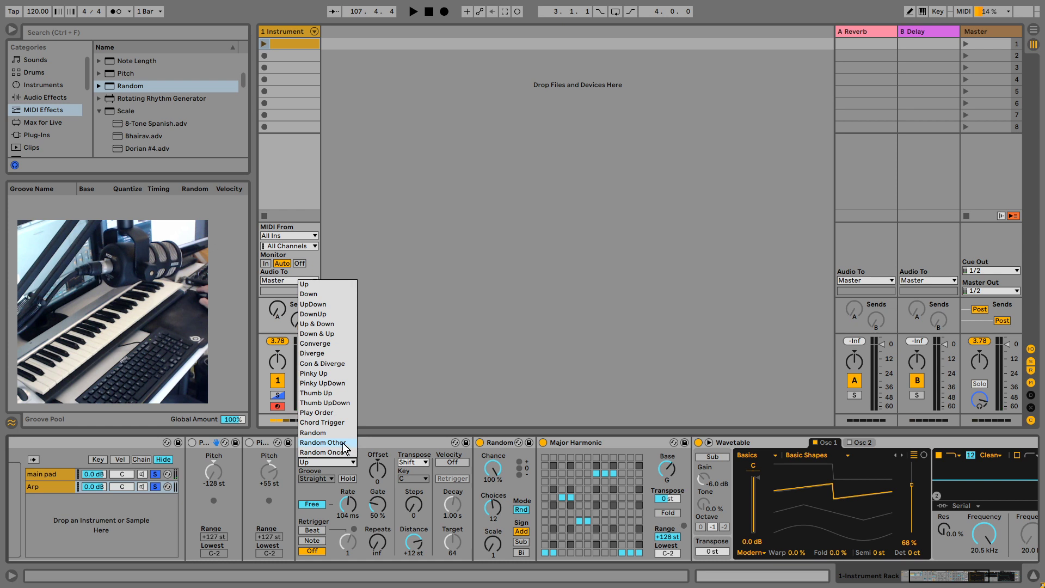
pyautogui.click(313, 432)
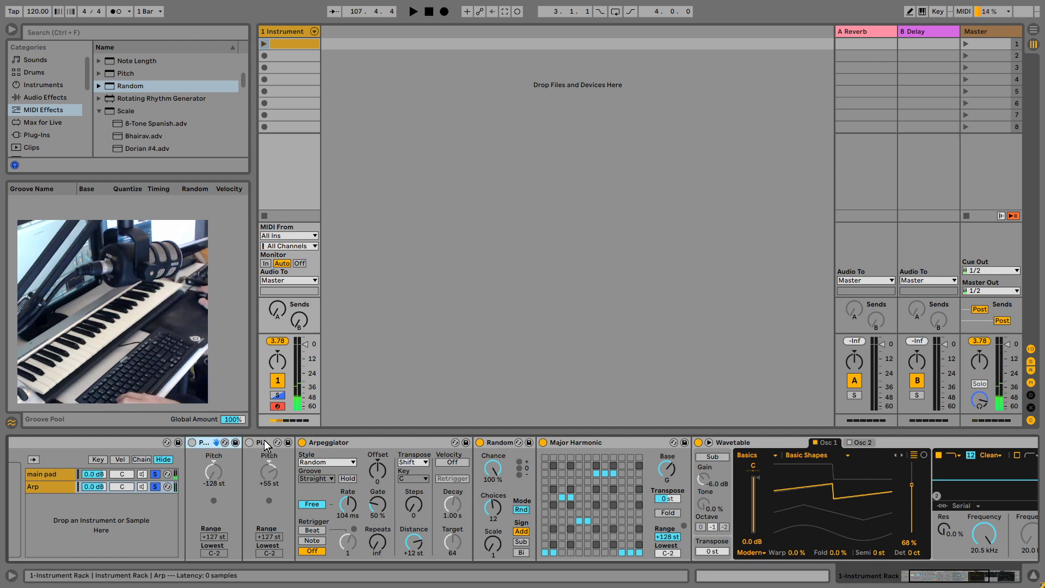
pyautogui.press('Delete')
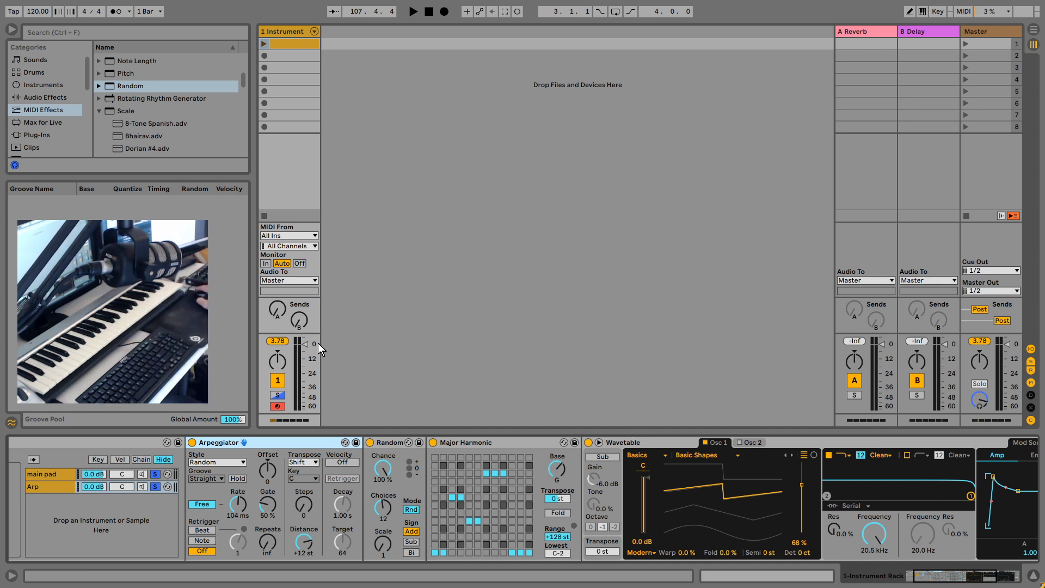
# Add an LFO device after the Wavetable in the Arp chain and collapse the Wavetable
pyautogui.click(54, 97)
pyautogui.click(122, 116)
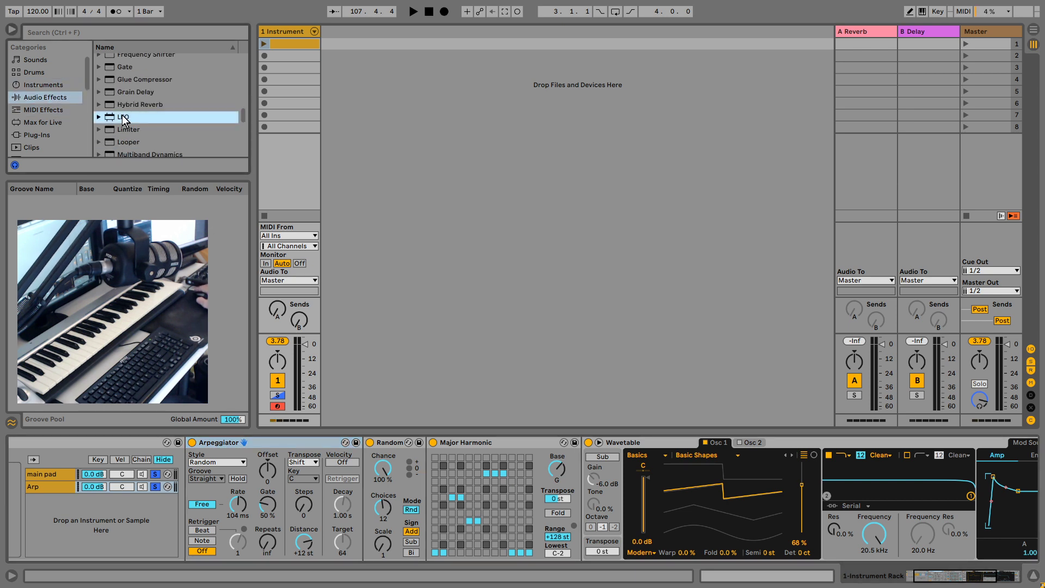
pyautogui.moveTo(122, 117); pyautogui.dragTo(183, 478)
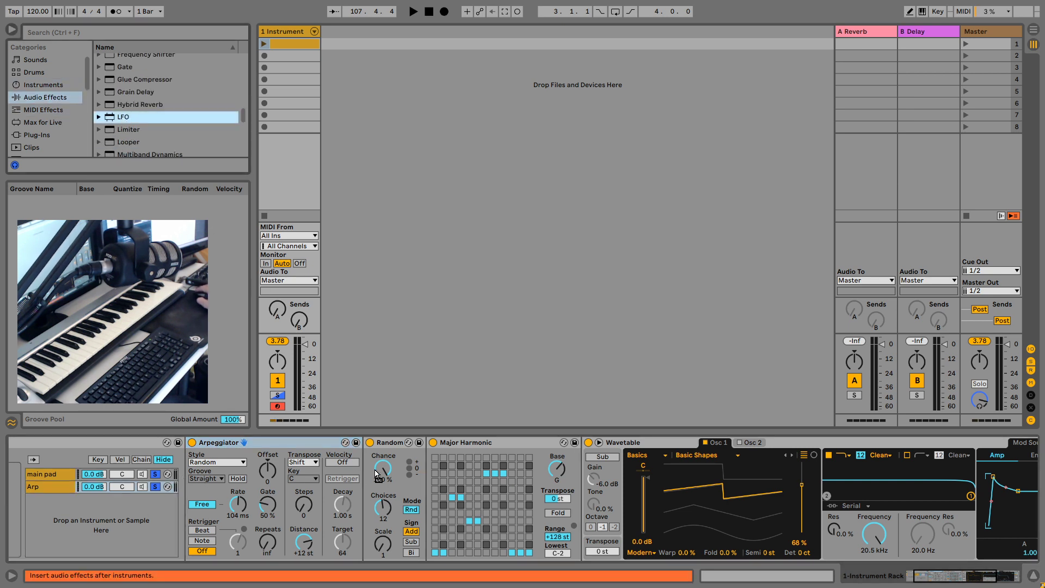
pyautogui.moveTo(632, 466); pyautogui.dragTo(969, 474)
pyautogui.doubleClick(317, 442)
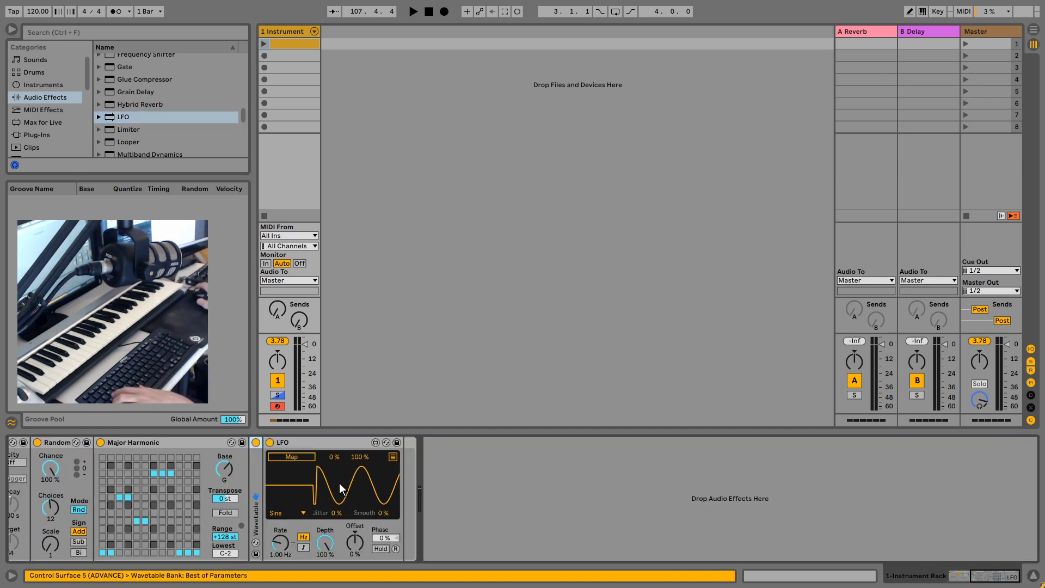
# Map the LFO to the Arpeggiator's free rate and set its waveform to Random
pyautogui.hscroll(-6, 341, 484)
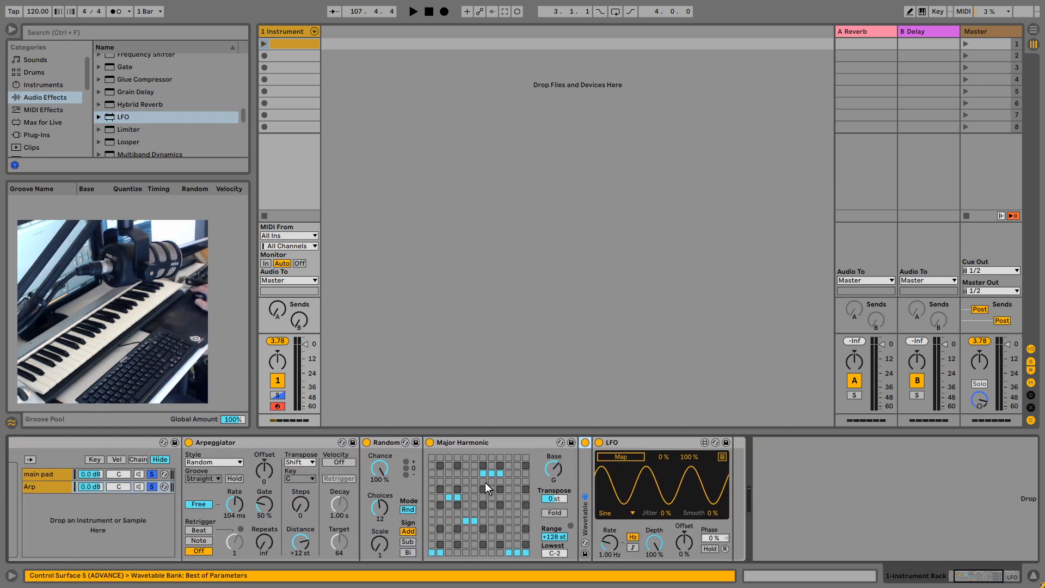
pyautogui.click(623, 455)
pyautogui.click(235, 507)
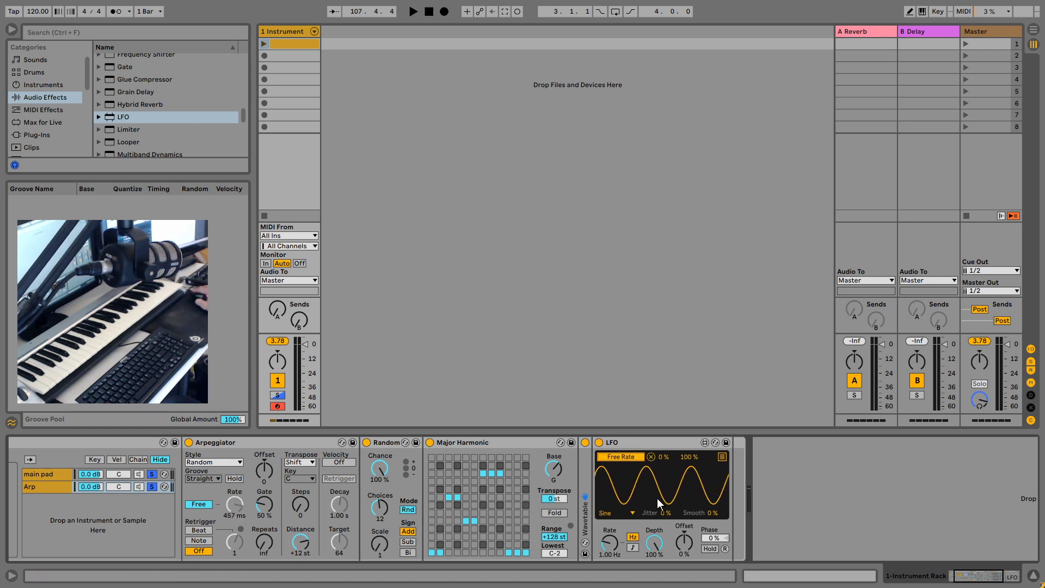
pyautogui.click(612, 513)
pyautogui.click(609, 492)
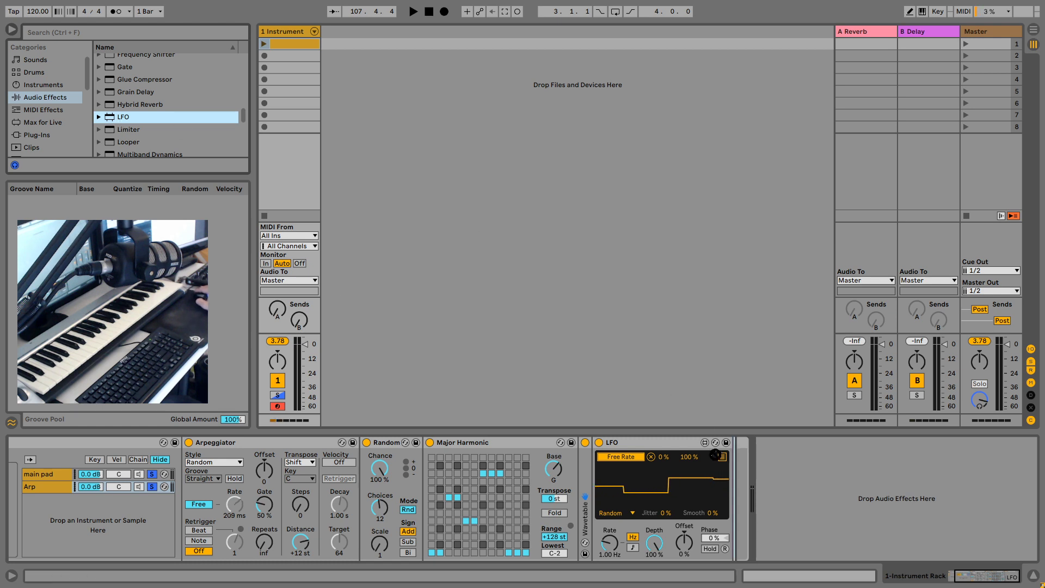
# Add a second LFO after the first, map it to the first LFO's rate and set its waveform to Random
pyautogui.press('Return')
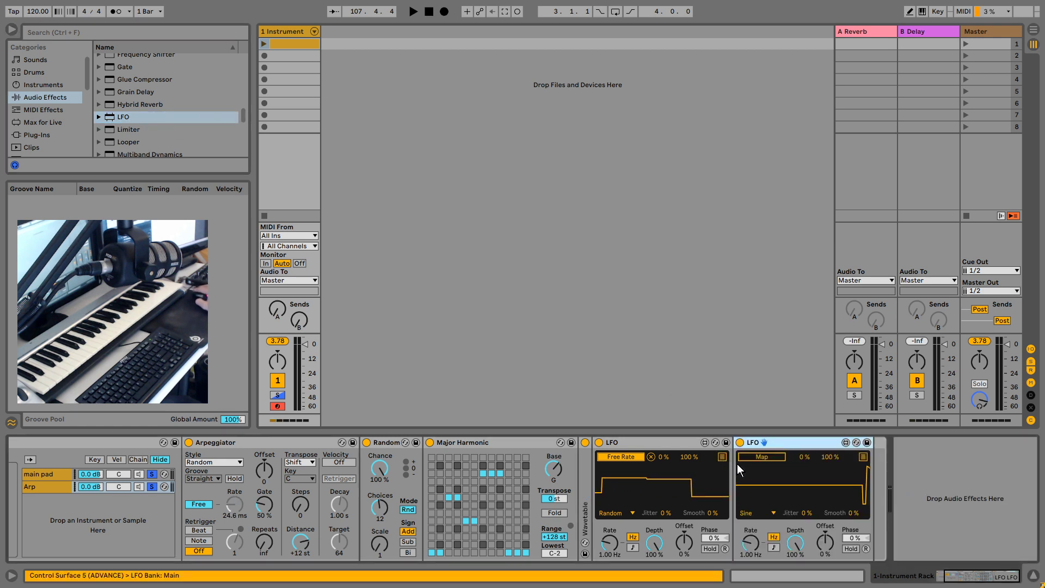
pyautogui.click(765, 457)
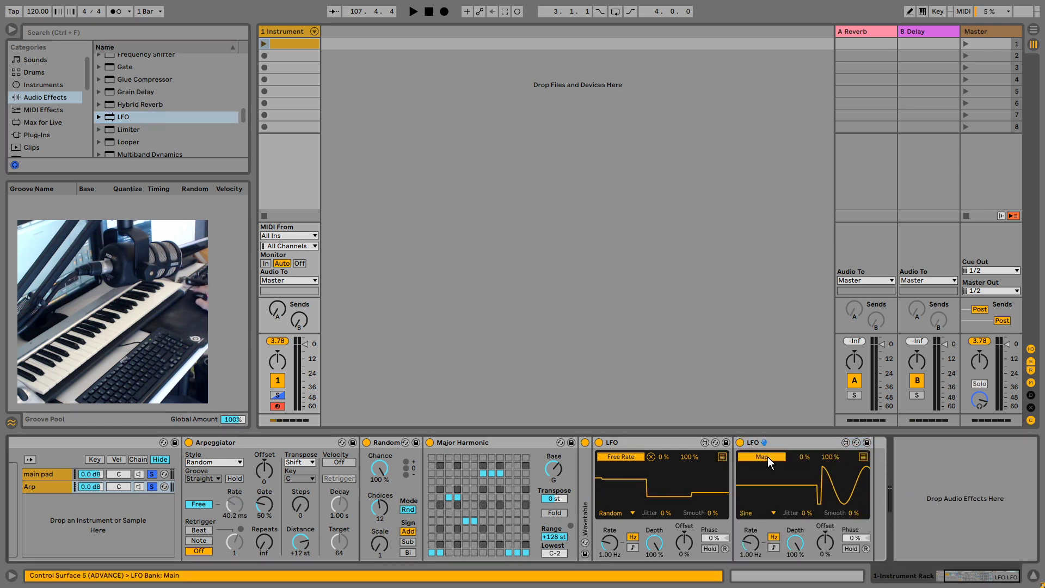
pyautogui.click(610, 543)
pyautogui.click(754, 513)
pyautogui.click(757, 496)
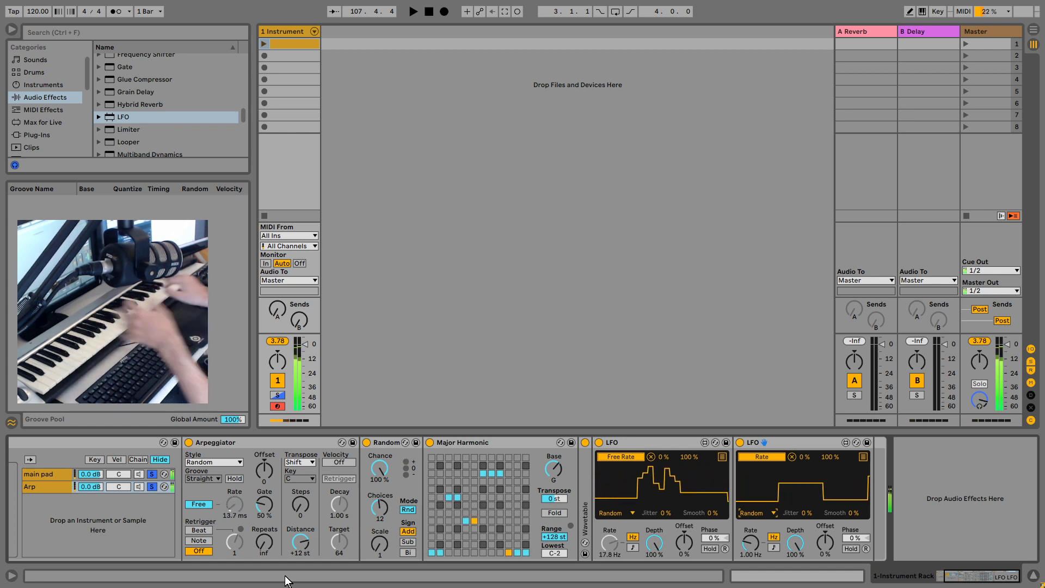
# Expand the Arp chain's Wavetable, raise oscillator 1's wavetable position to 100% and collapse the device again
pyautogui.click(585, 484)
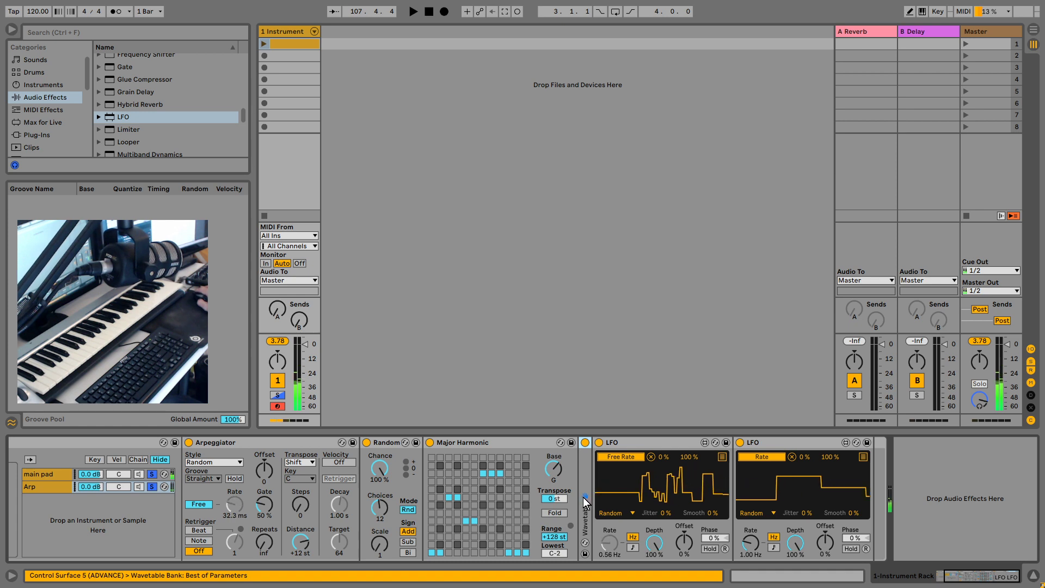
pyautogui.doubleClick(585, 481)
pyautogui.moveTo(797, 475); pyautogui.dragTo(824, 445)
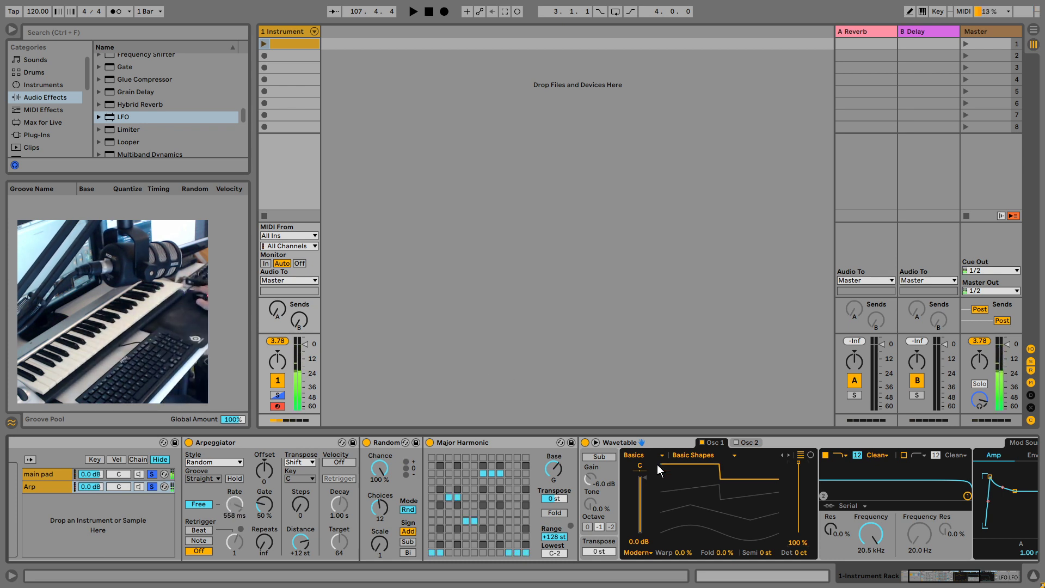
pyautogui.doubleClick(667, 440)
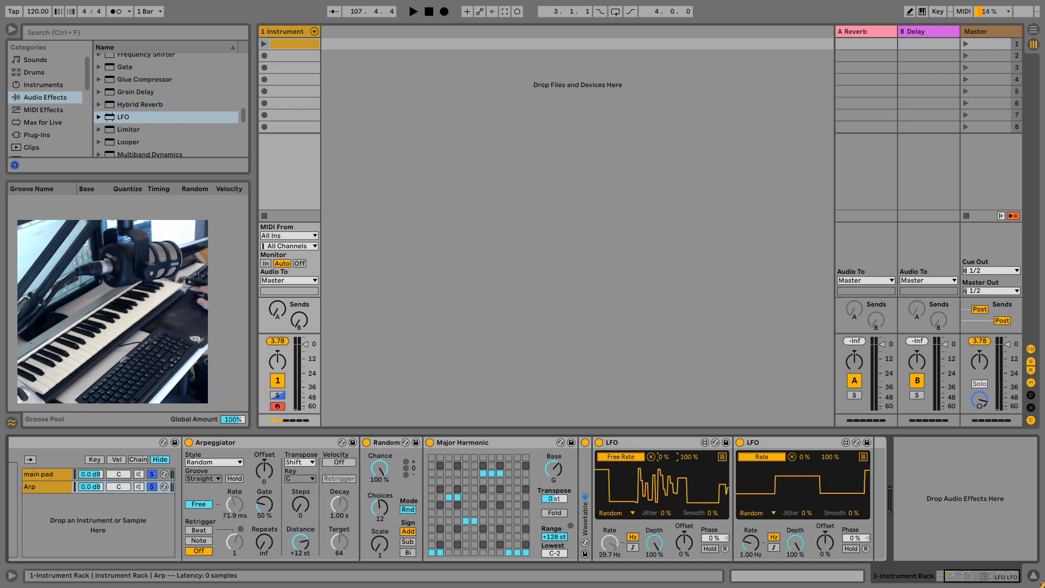
# Set the first LFO's mapping minimum to 26% and depth to 54.3%, and the second LFO's rate to 1.82 Hz
pyautogui.moveTo(664, 456); pyautogui.dragTo(664, 443)
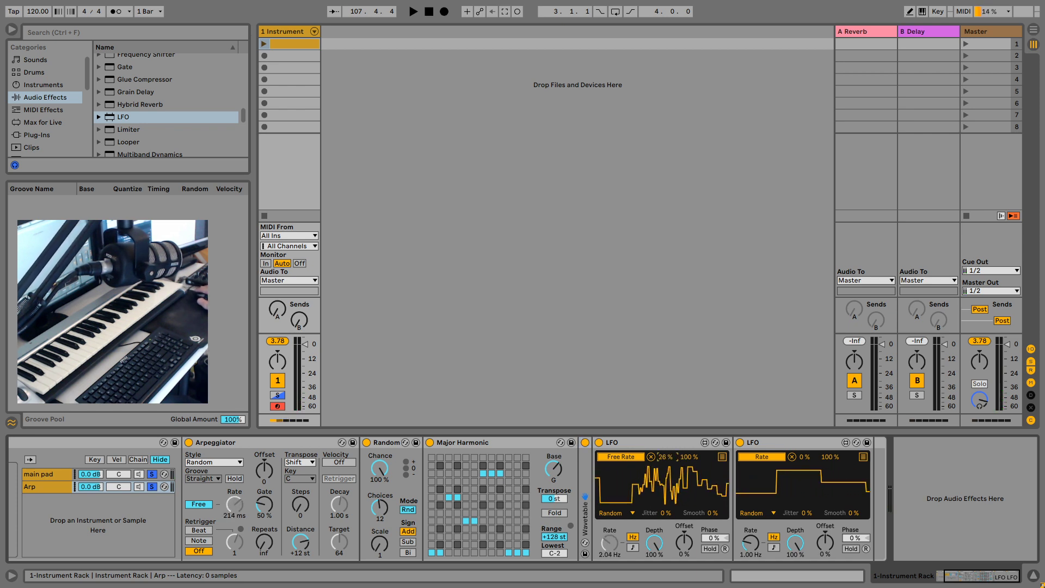
pyautogui.moveTo(751, 542); pyautogui.dragTo(750, 556)
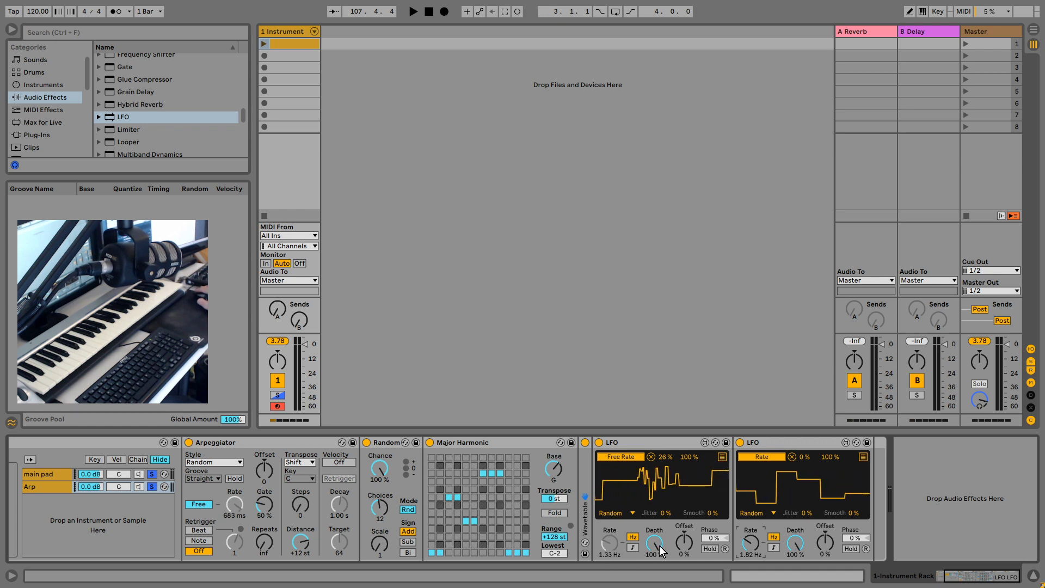
pyautogui.moveTo(659, 545); pyautogui.dragTo(659, 566)
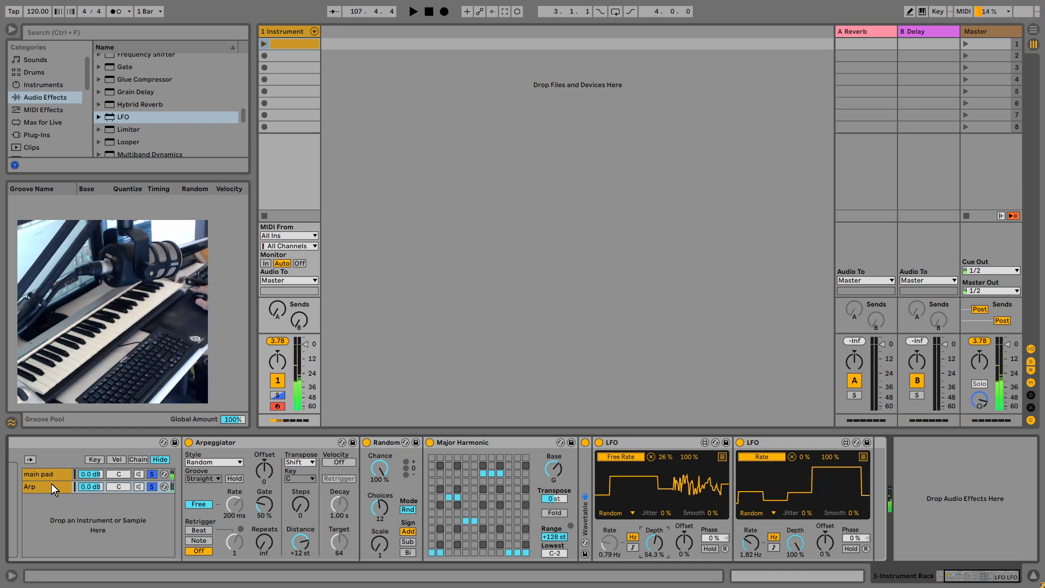
pyautogui.click(37, 488)
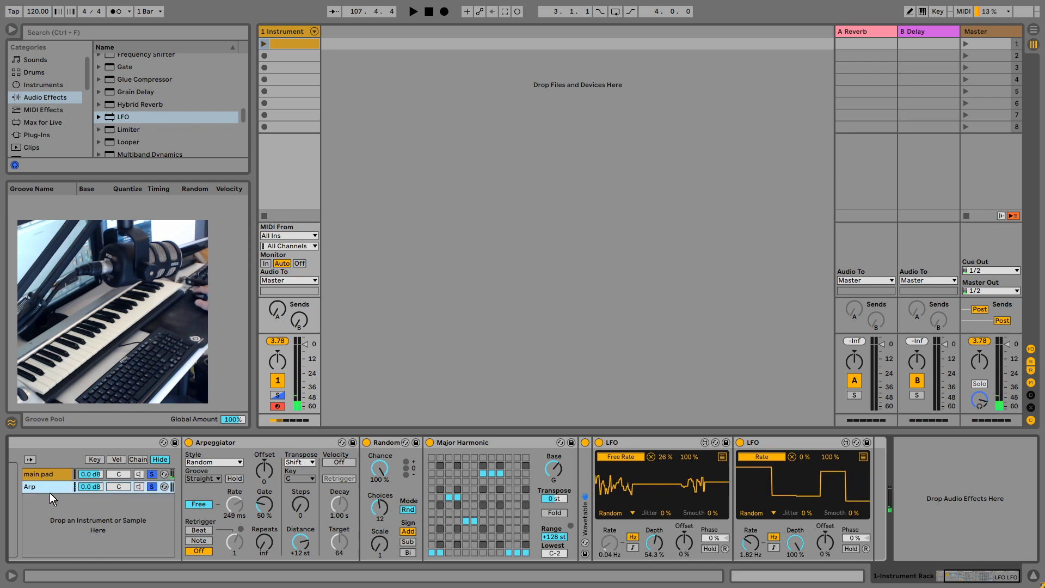
pyautogui.doubleClick(57, 485)
pyautogui.doubleClick(57, 485)
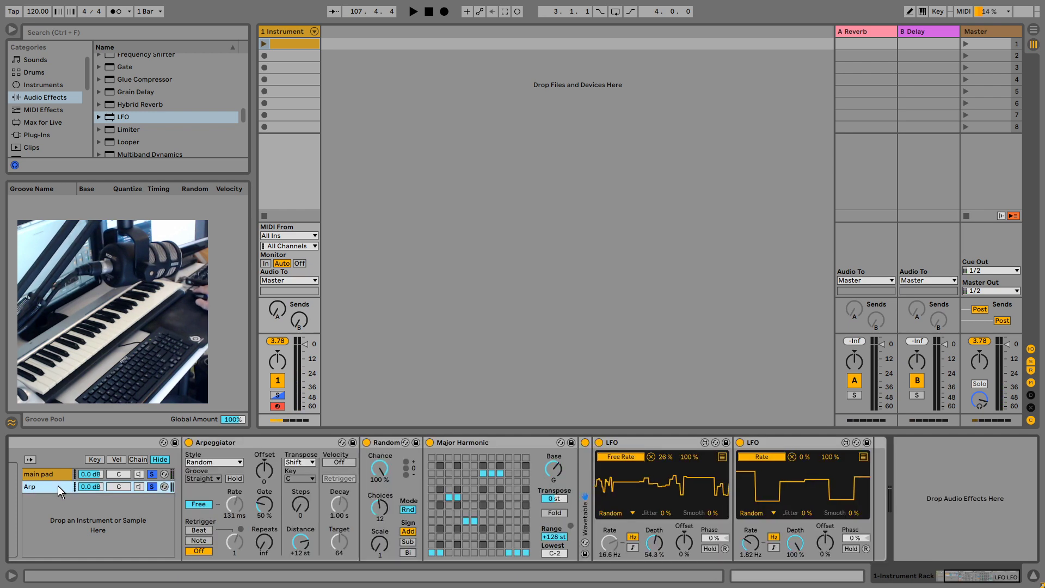
pyautogui.scroll(-3, 176, 103)
pyautogui.scroll(-1, 176, 103)
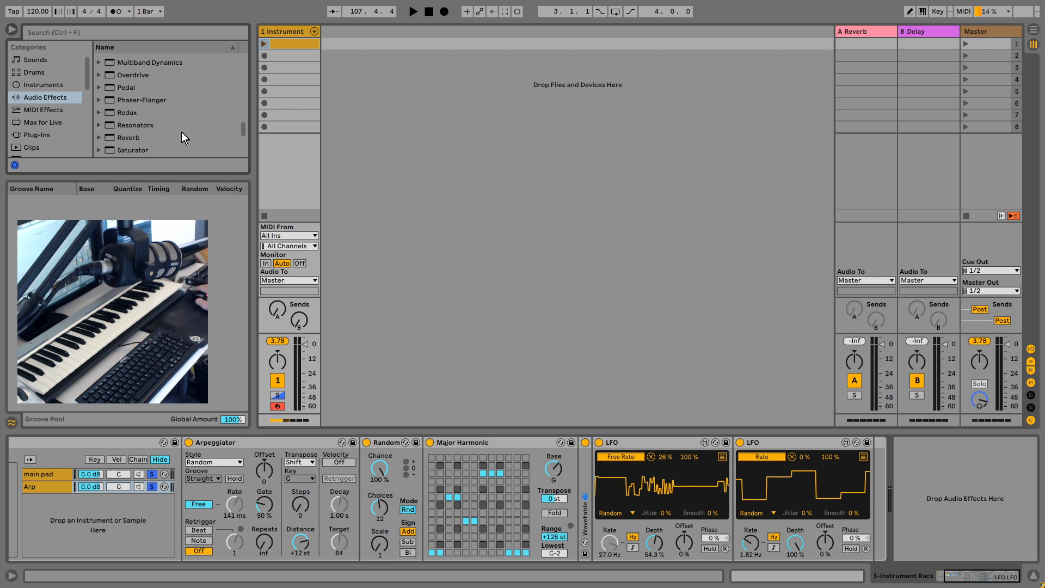
# Insert Outer Spaces.amxd from the Outer Spaces pack between the Arp chain's Wavetable and the first LFO
pyautogui.moveTo(84, 77); pyautogui.dragTo(84, 116)
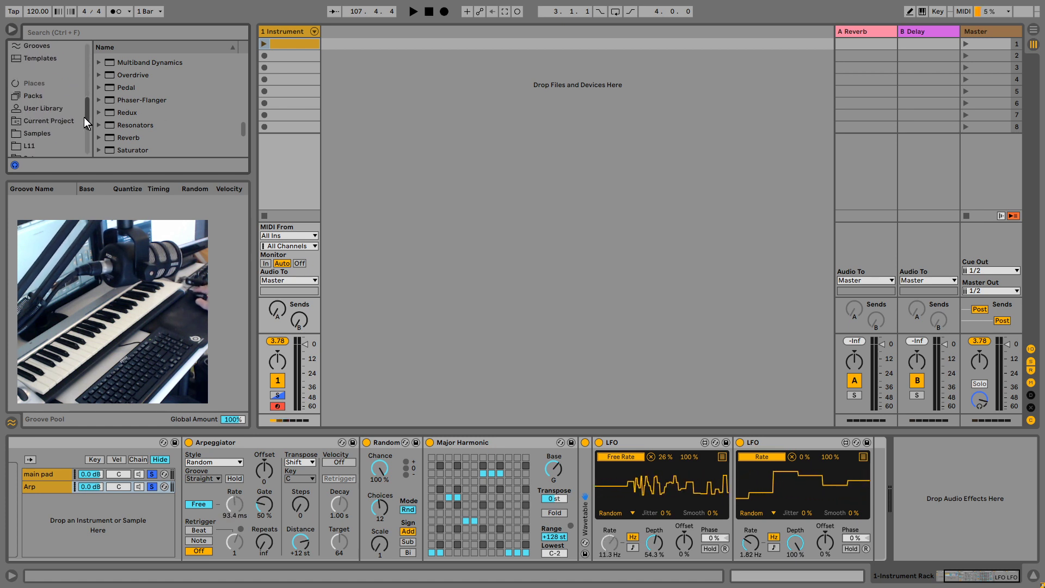
pyautogui.click(48, 98)
pyautogui.scroll(-10, 184, 112)
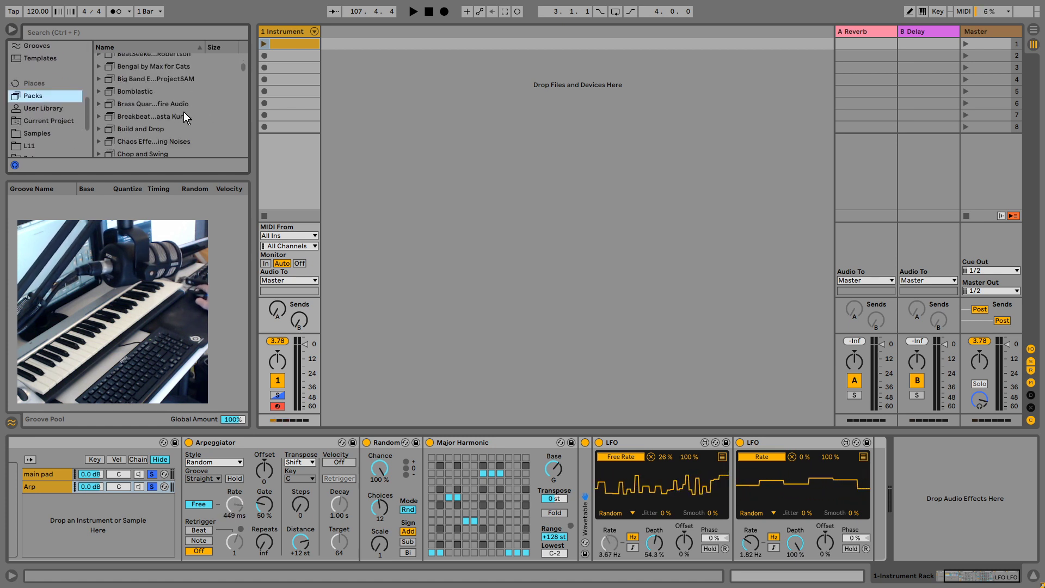
pyautogui.scroll(-15, 184, 113)
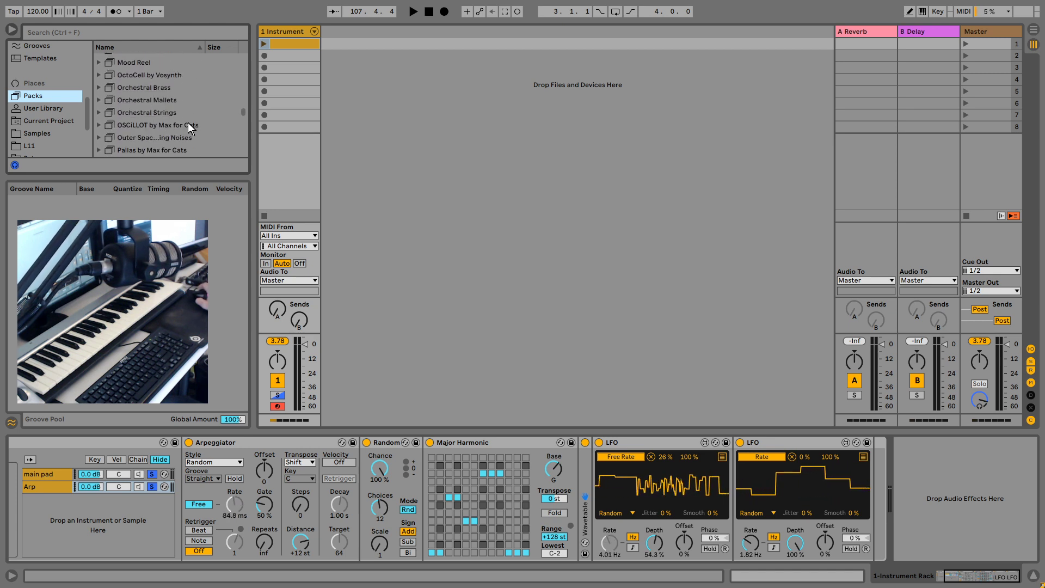
pyautogui.click(155, 138)
pyautogui.click(98, 138)
pyautogui.scroll(-3, 171, 131)
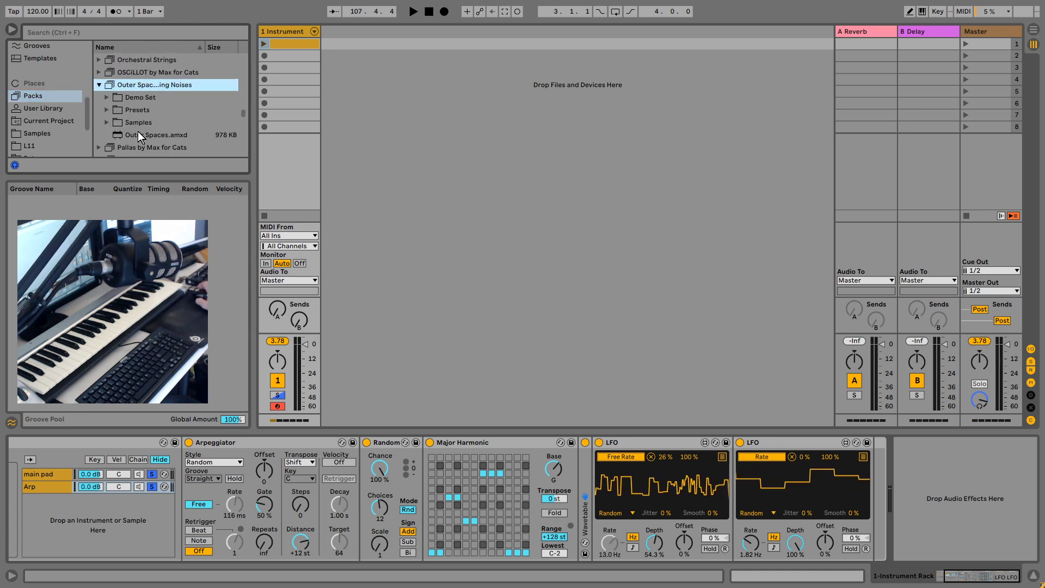
pyautogui.moveTo(144, 135)
pyautogui.mouseDown()
pyautogui.moveTo(215, 136)
pyautogui.moveTo(702, 468)
pyautogui.moveTo(599, 473)
pyautogui.moveTo(593, 491)
pyautogui.mouseUp()
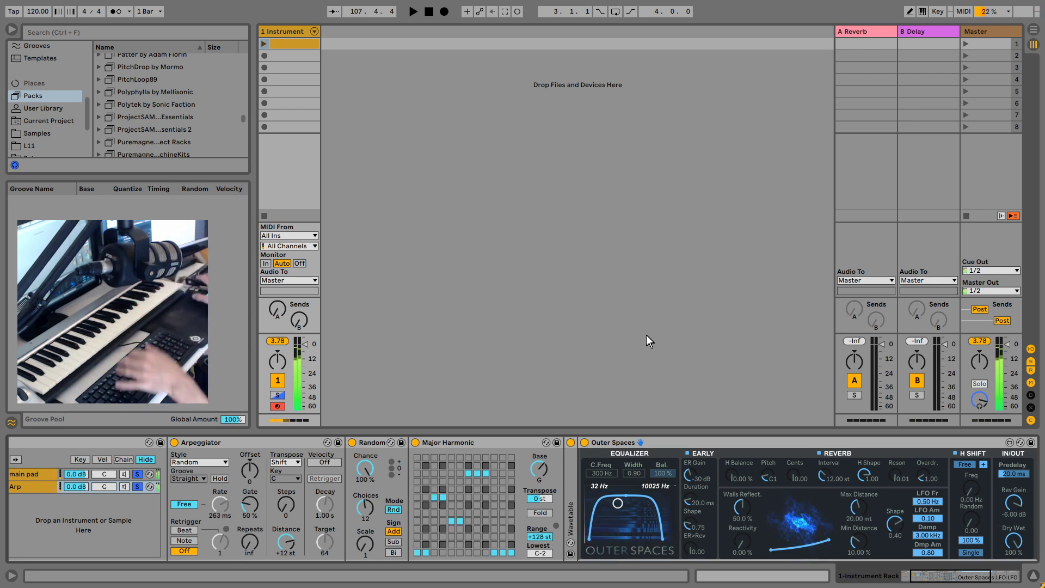
# Lower the main pad chain's volume to -8.4 dB
pyautogui.moveTo(71, 475); pyautogui.dragTo(71, 495)
pyautogui.click(38, 477)
pyautogui.moveTo(460, 533); pyautogui.dragTo(460, 551)
# In the Arp chain's Outer Spaces, set the equalizer's centre frequency to 509 Hz and its width to 1.00
pyautogui.click(28, 487)
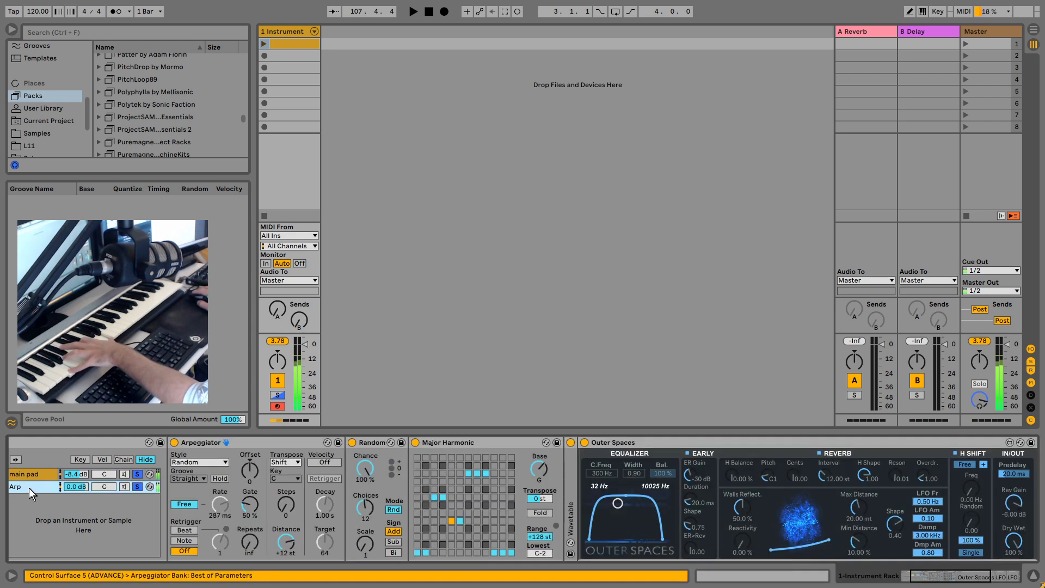
pyautogui.moveTo(618, 504)
pyautogui.mouseDown()
pyautogui.moveTo(639, 499)
pyautogui.moveTo(622, 500)
pyautogui.mouseUp()
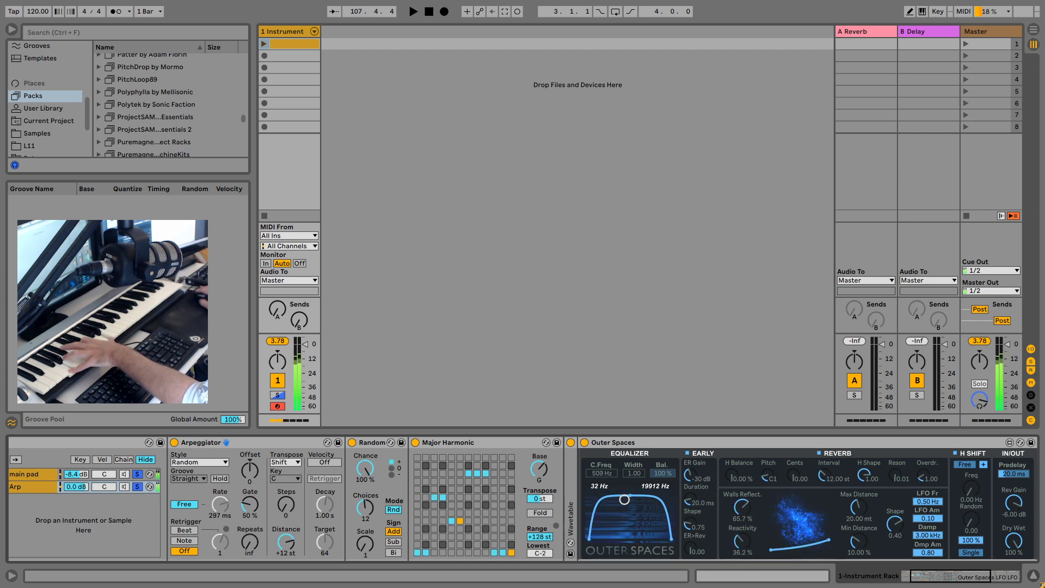
# In the Arp chain's Outer Spaces, set walls reflection to 65.0%, reactivity to 68.4% and maximum distance to 61.75 mm
pyautogui.moveTo(858, 512); pyautogui.dragTo(858, 490)
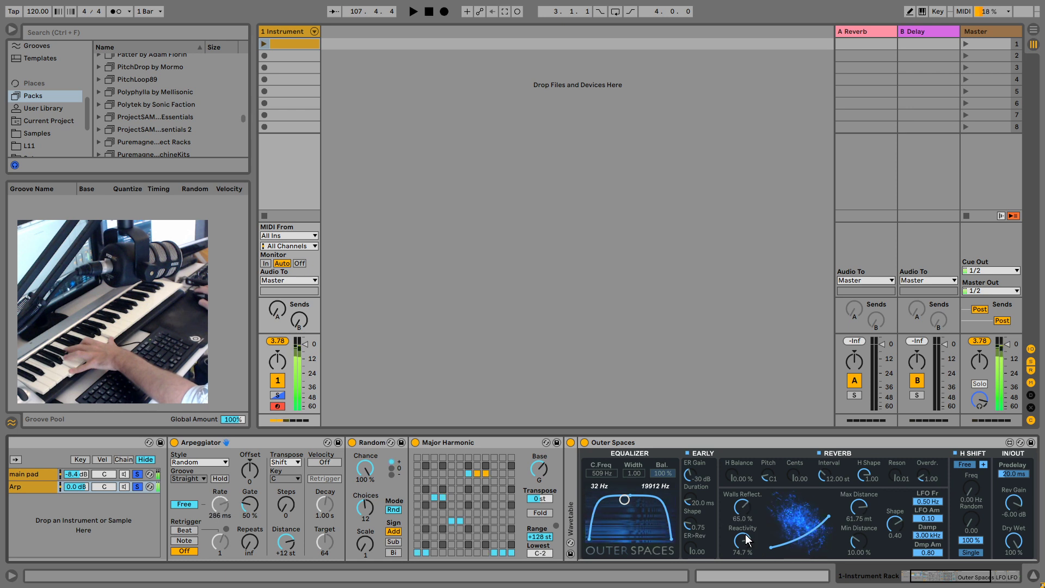
# Insert the Reverb audio effect between the Arp chain's Outer Spaces and the first LFO
pyautogui.scroll(5, 55, 92)
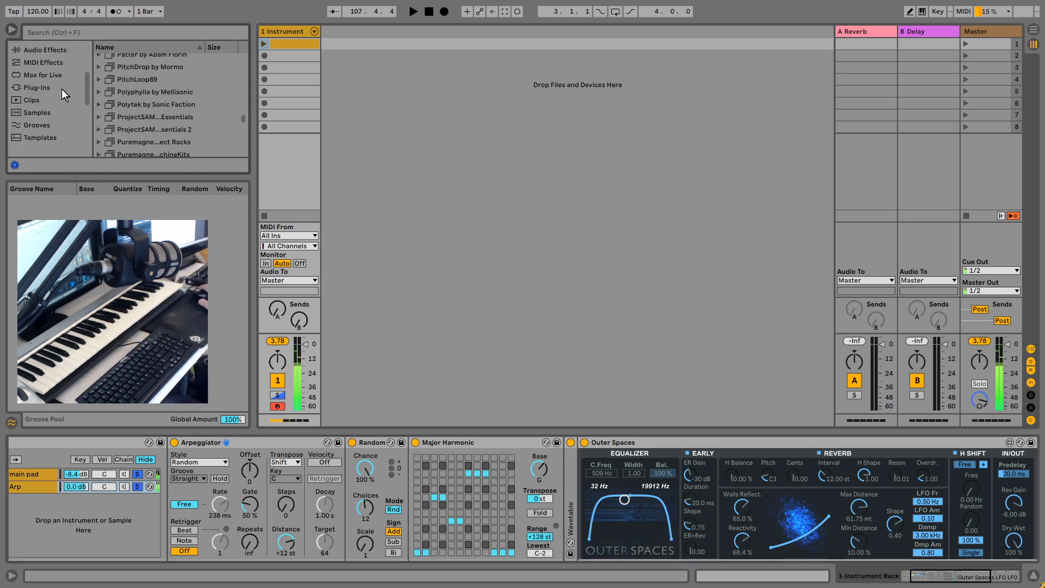
pyautogui.click(57, 116)
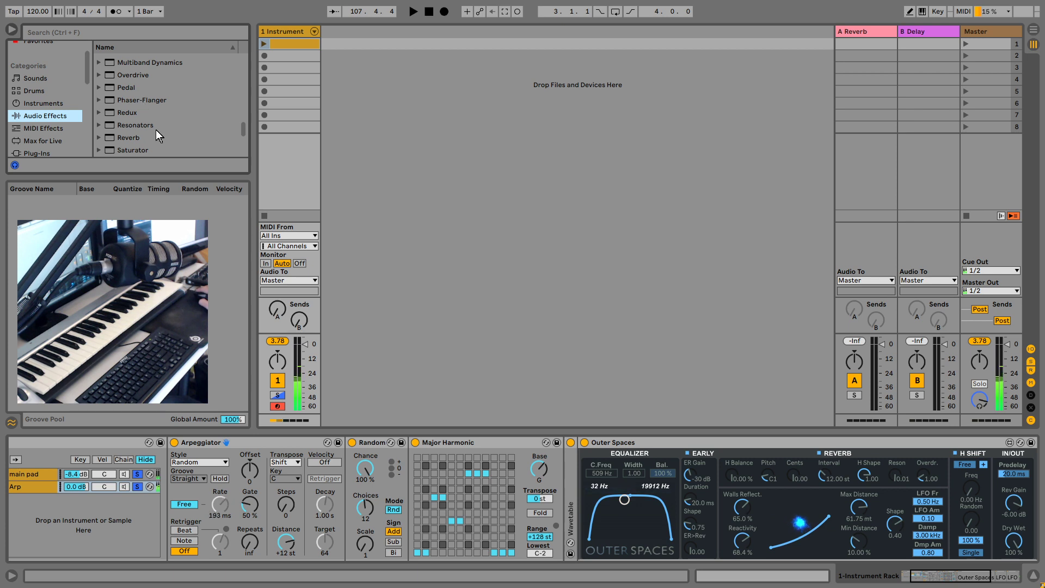
pyautogui.click(139, 136)
pyautogui.hscroll(2, 1013, 474)
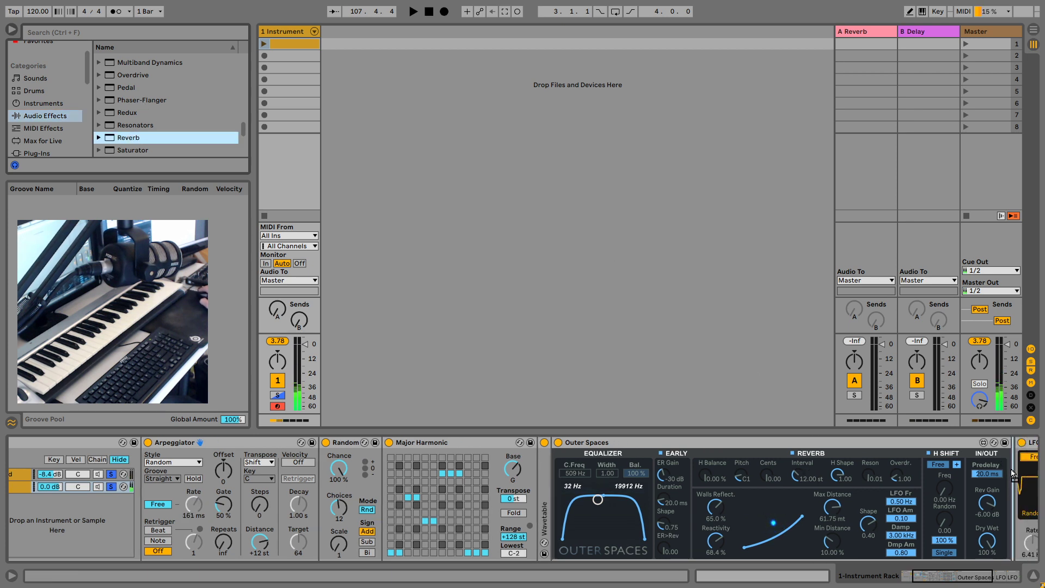
pyautogui.moveTo(1020, 471)
pyautogui.mouseDown()
pyautogui.moveTo(1034, 462)
pyautogui.moveTo(801, 456)
pyautogui.mouseUp()
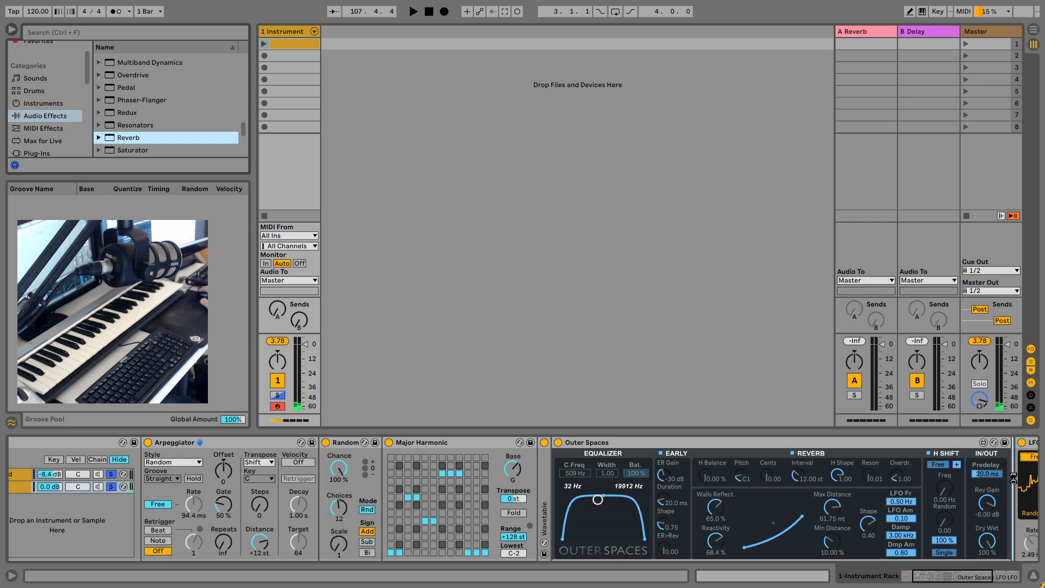
pyautogui.moveTo(1013, 478); pyautogui.dragTo(1013, 479)
# Configure the new Reverb with Dry/Wet at 100%, both input cut filters off, High quality and stereo at 120.00
pyautogui.moveTo(1026, 544); pyautogui.dragTo(1027, 522)
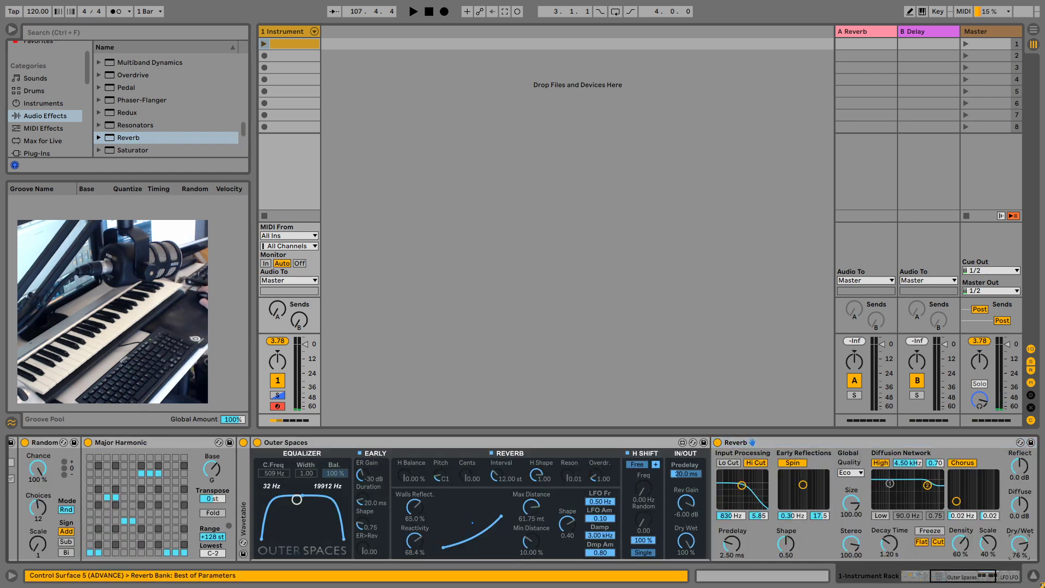
pyautogui.click(756, 464)
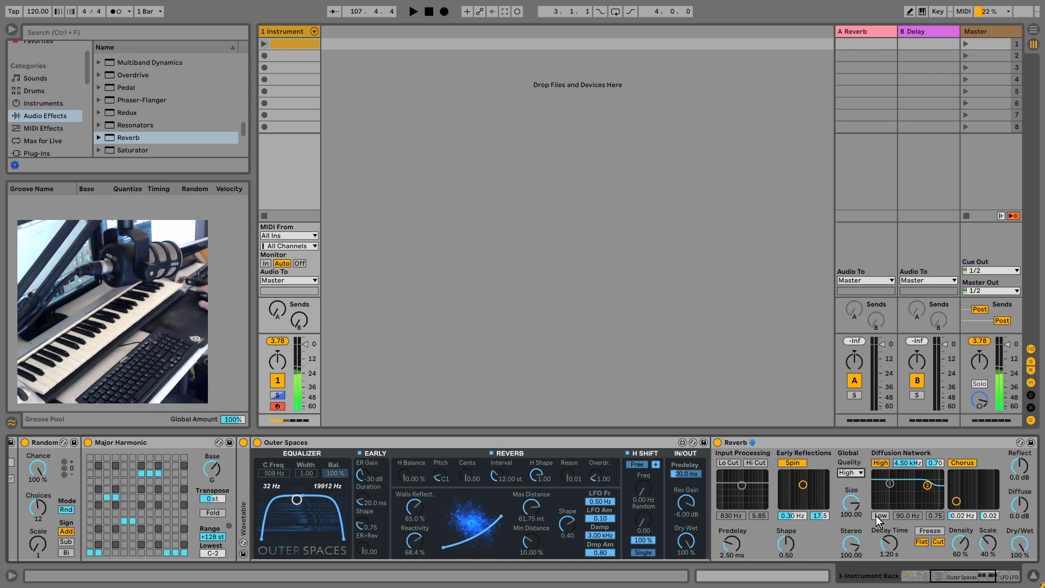
pyautogui.moveTo(851, 543); pyautogui.dragTo(851, 539)
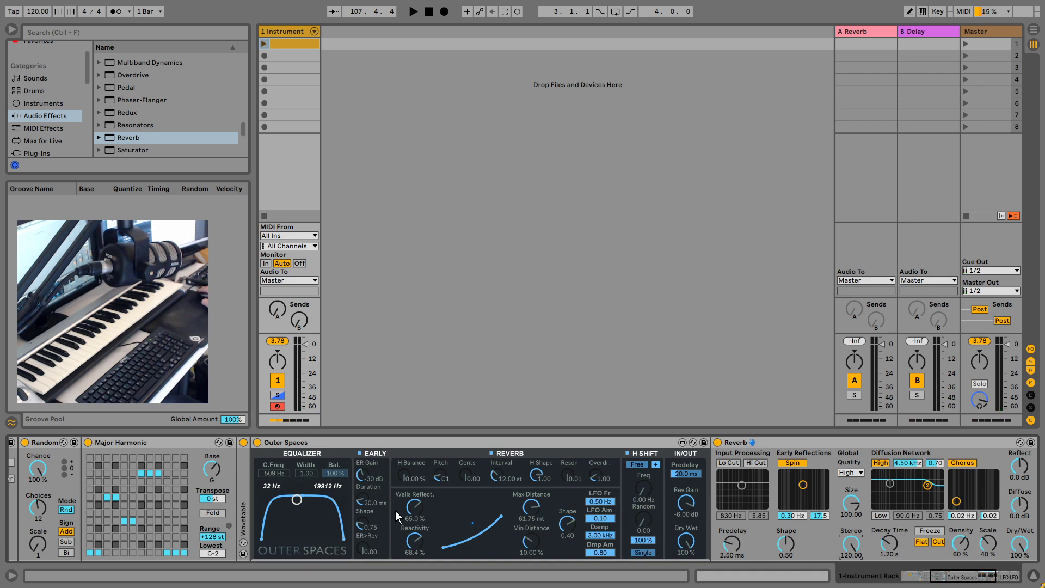
# Set the unison mode of the Arp chain's Wavetable to Position Spread
pyautogui.moveTo(996, 576); pyautogui.dragTo(975, 577)
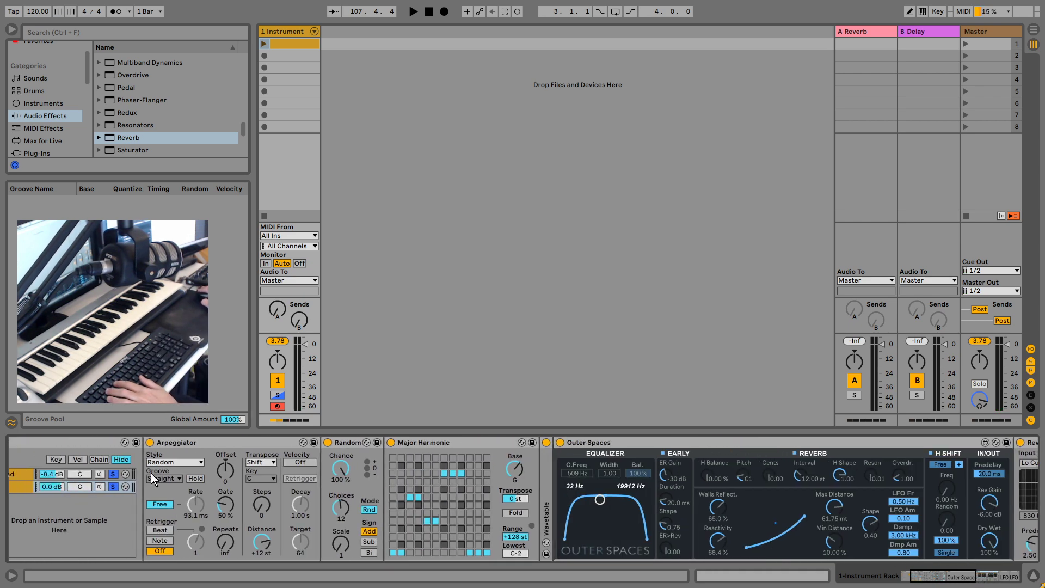
pyautogui.hscroll(-3, 109, 490)
pyautogui.doubleClick(625, 492)
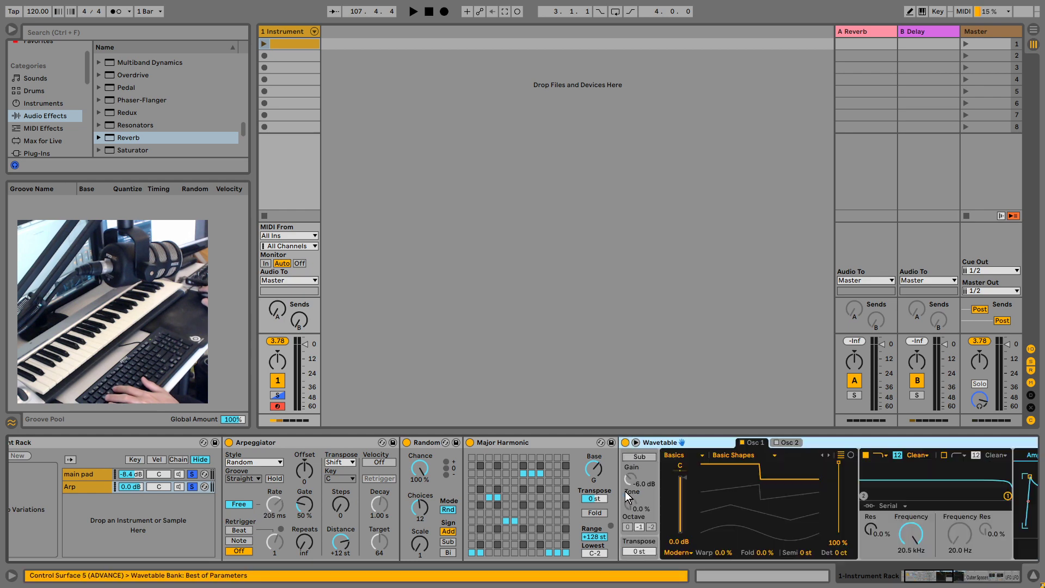
pyautogui.click(887, 514)
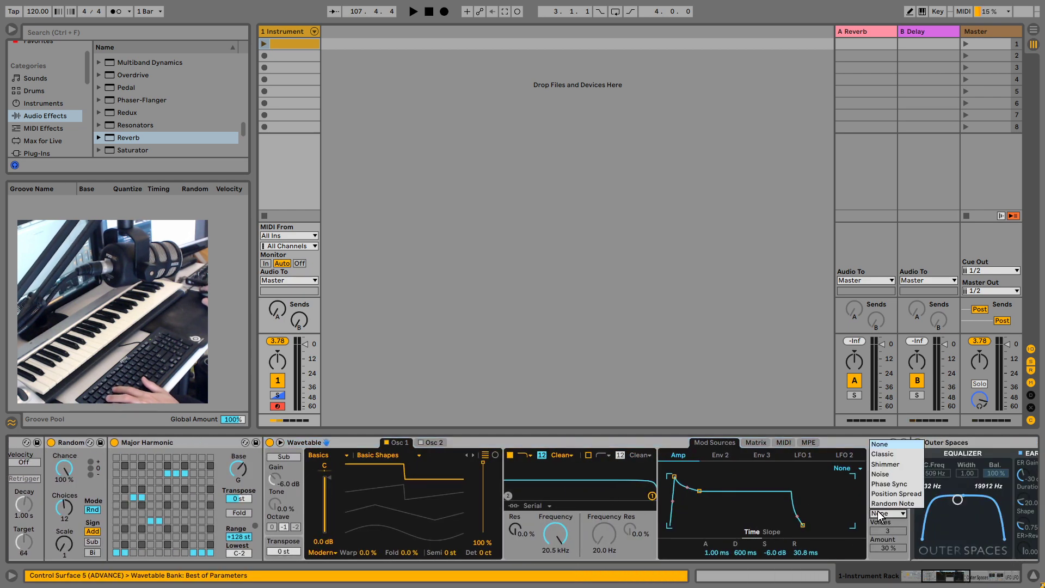
pyautogui.click(910, 495)
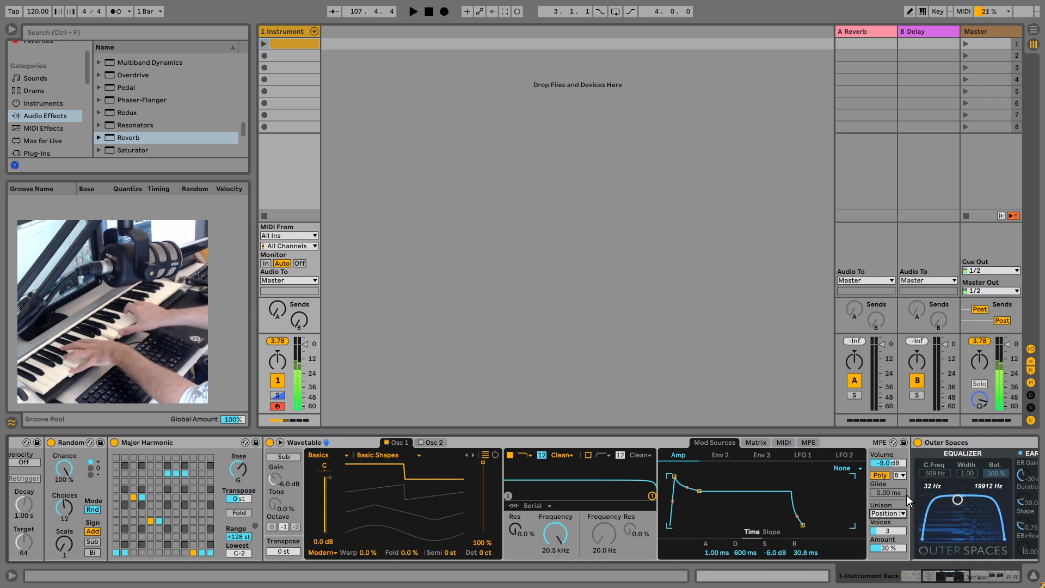
# Set the Arp chain's Outer Spaces Dry/Wet to 81.1% and the Reverb's size to 40.55
pyautogui.moveTo(951, 580); pyautogui.dragTo(974, 581)
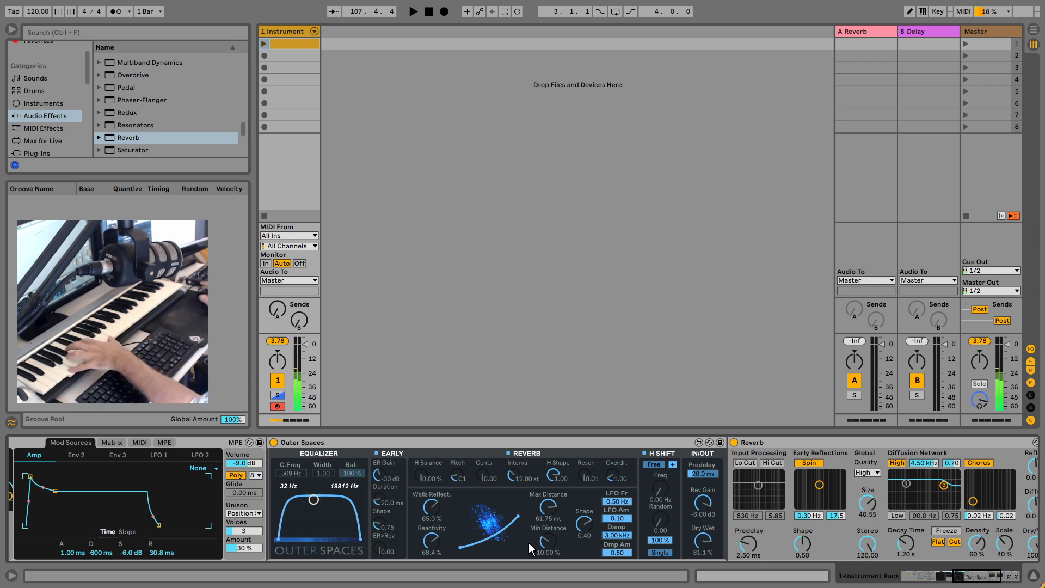
# Set the Arp Wavetable's Osc 1 wavetable position to 64% and the Arp Reverb's Dry/Wet to 57%
pyautogui.click(912, 580)
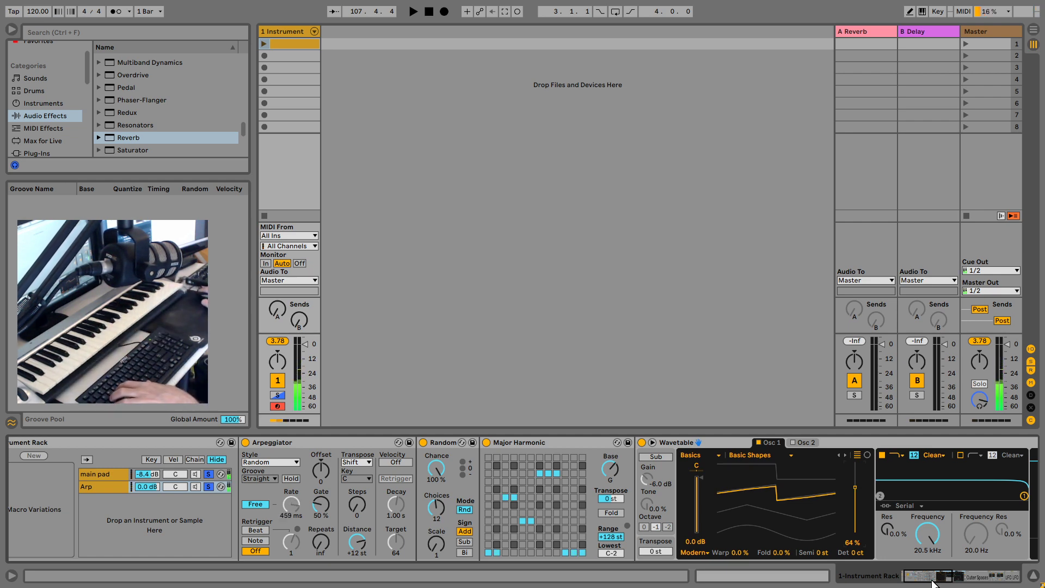
pyautogui.moveTo(938, 577); pyautogui.dragTo(982, 580)
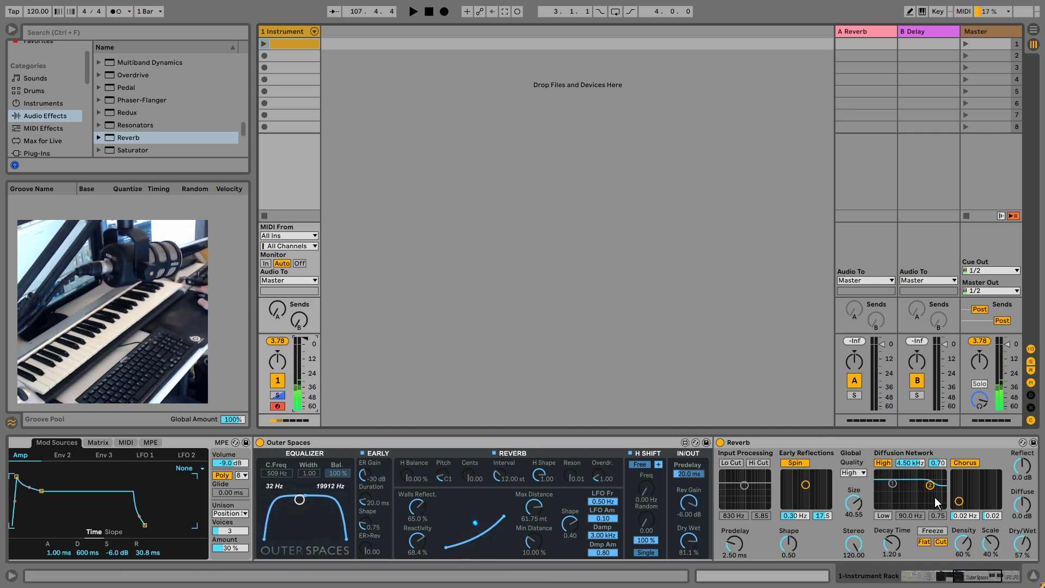
pyautogui.moveTo(977, 578); pyautogui.dragTo(924, 578)
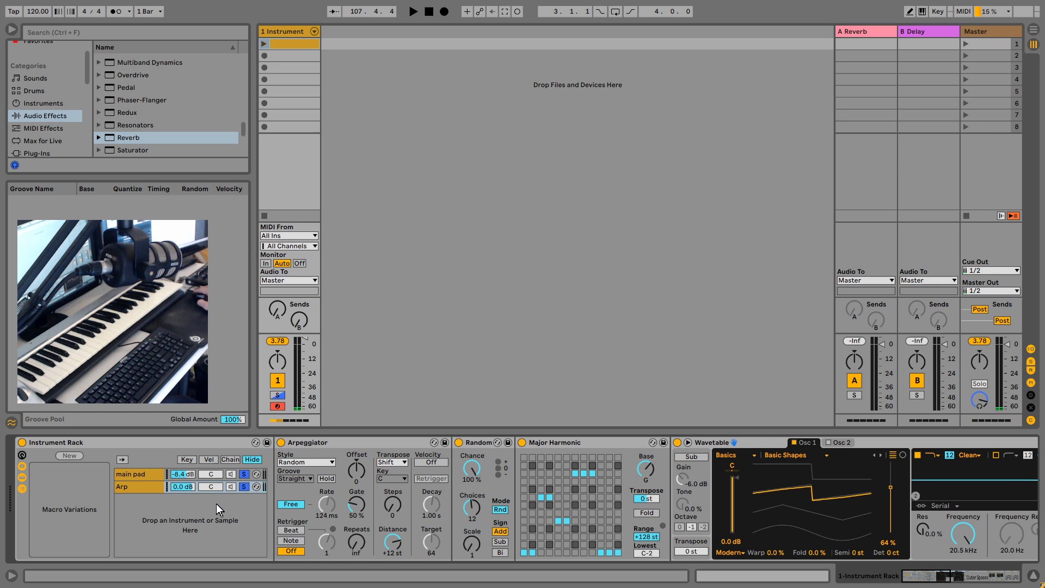